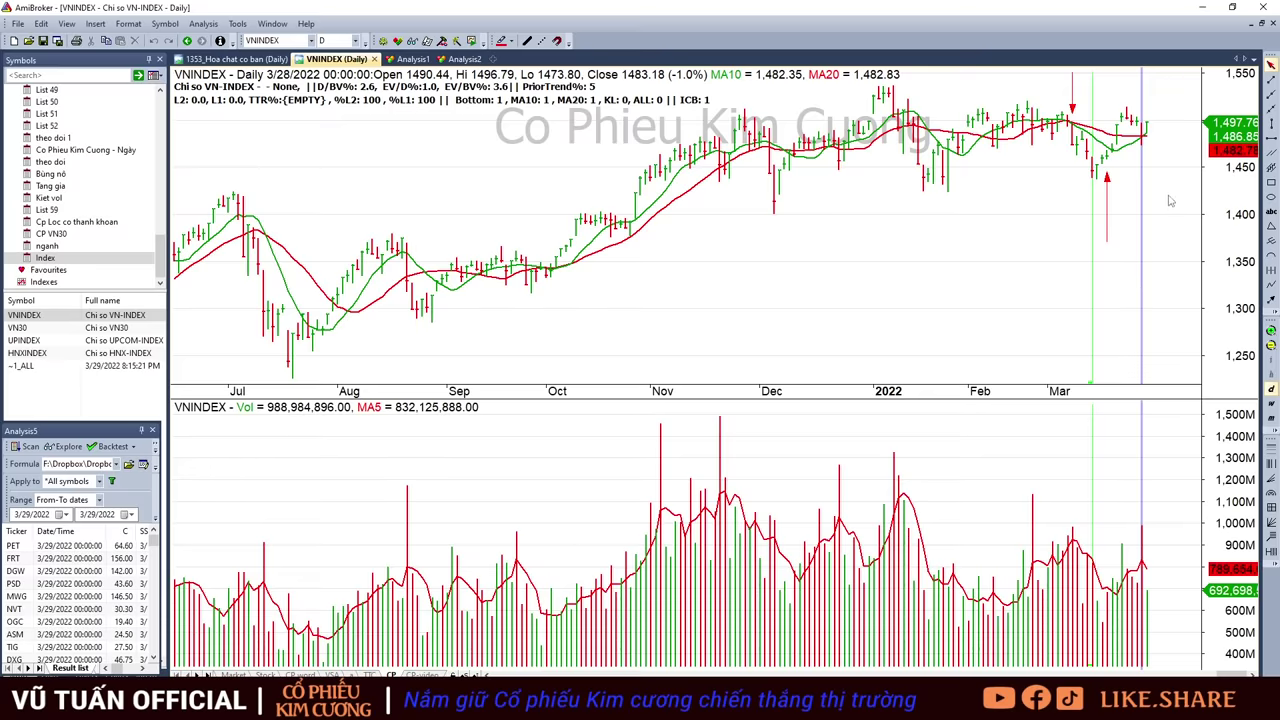
- Inspect the VNINDEX daily chart's bars for 3/28/2022 and 3/29/2022
{"action": "mouse_move", "coordinate": [1169, 200]}
{"action": "left_click", "coordinate": [1150, 145]}
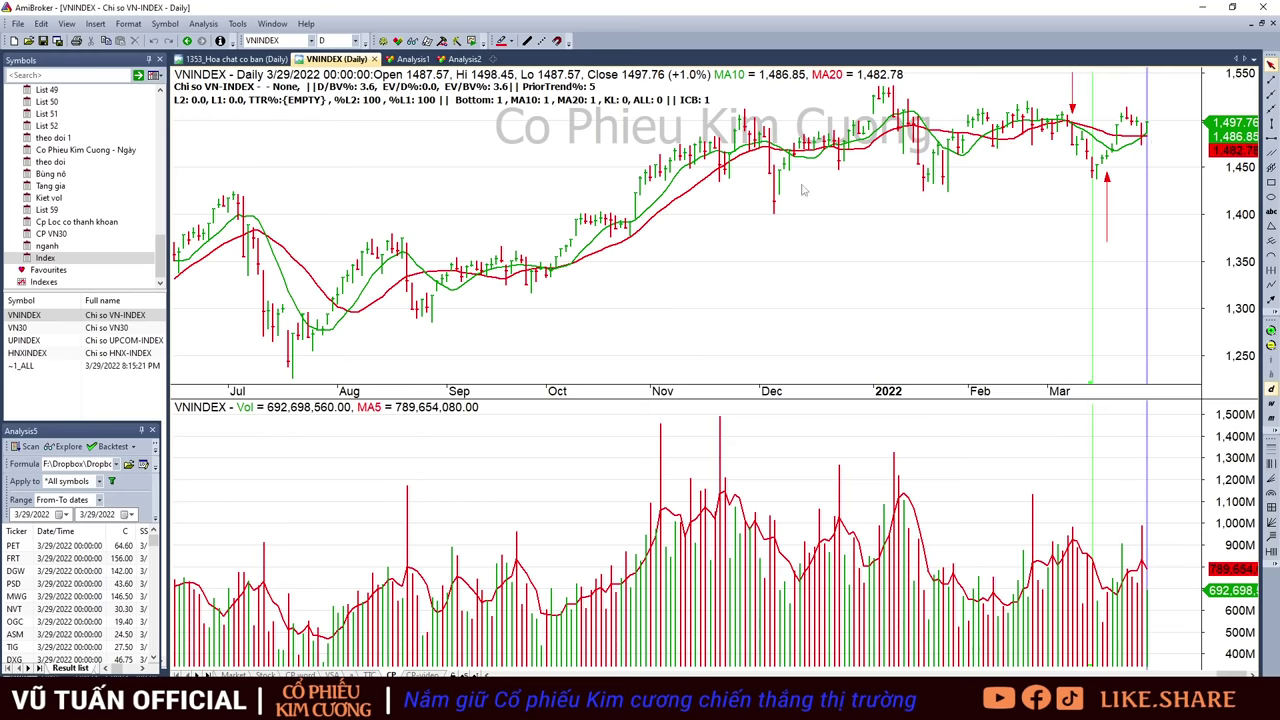
{"action": "left_click", "coordinate": [1183, 173]}
- Review the daily charts of VN30, UPINDEX and HNXINDEX one after another
{"action": "left_click", "coordinate": [117, 330]}
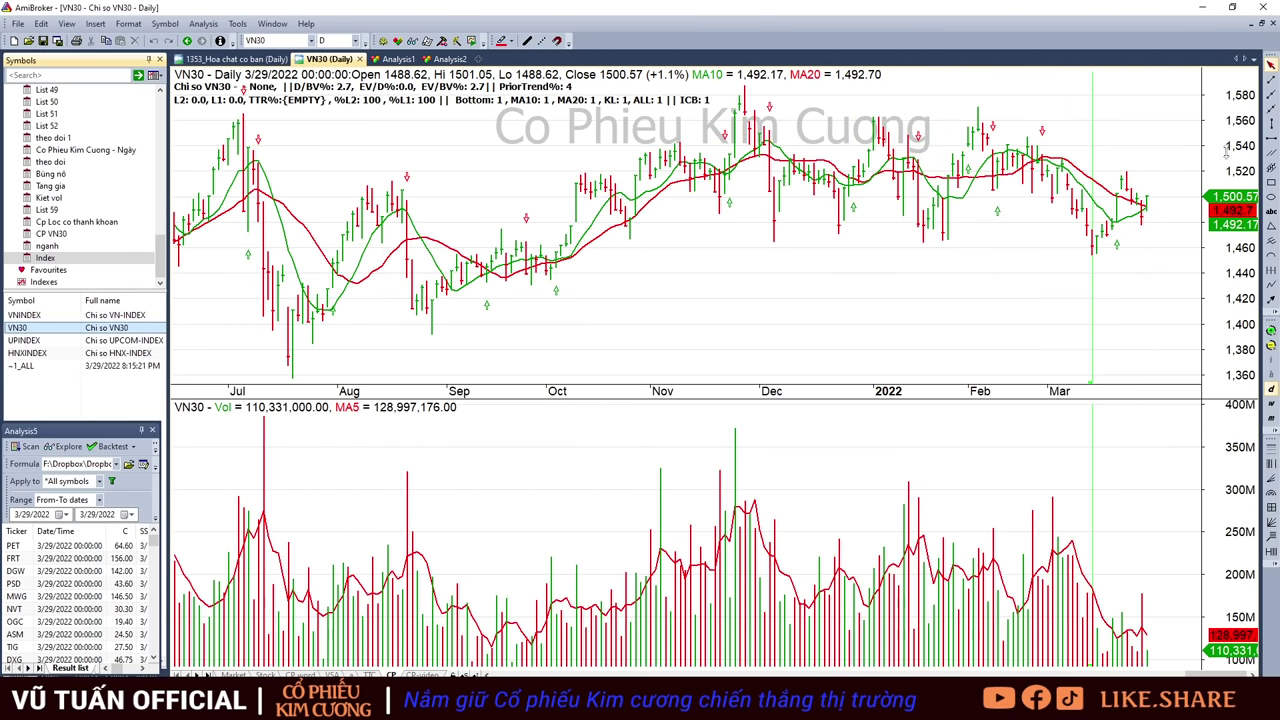
{"action": "left_click", "coordinate": [30, 340]}
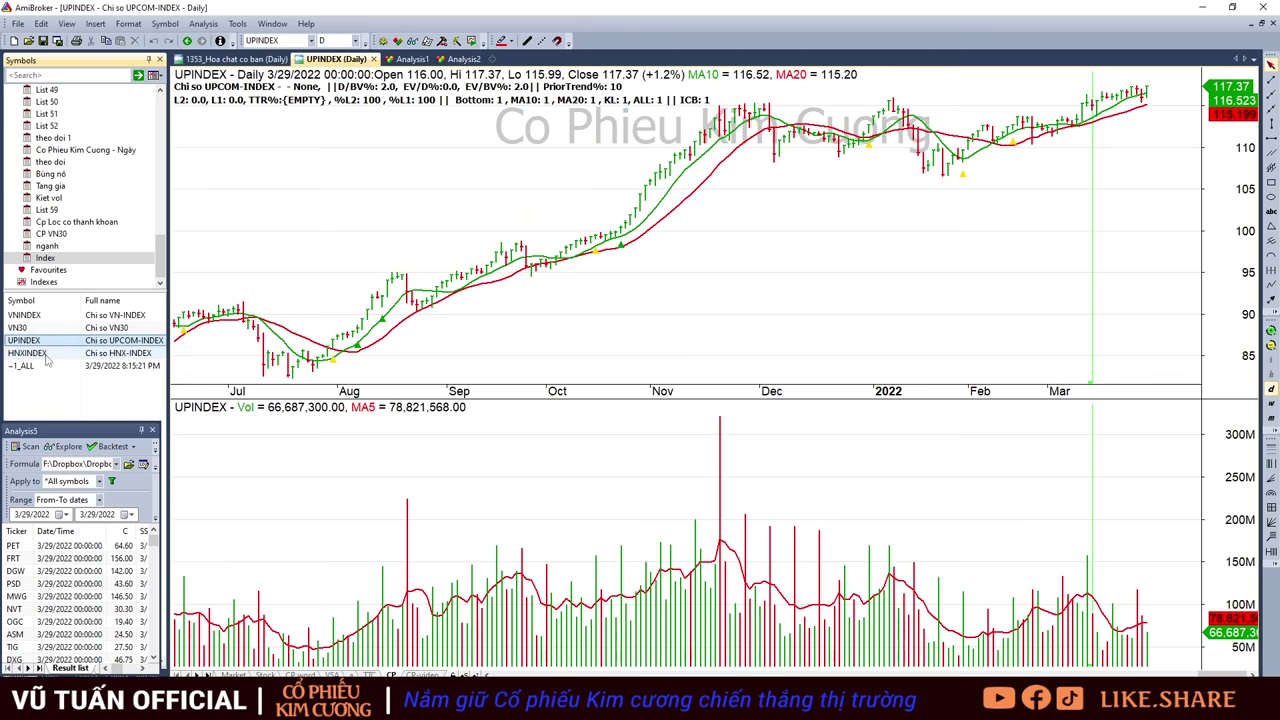
{"action": "left_click", "coordinate": [45, 353]}
- Show the ~1_ALL chart and compare its volume bars for 3/28/2022 and 3/29/2022
{"action": "left_click", "coordinate": [56, 366]}
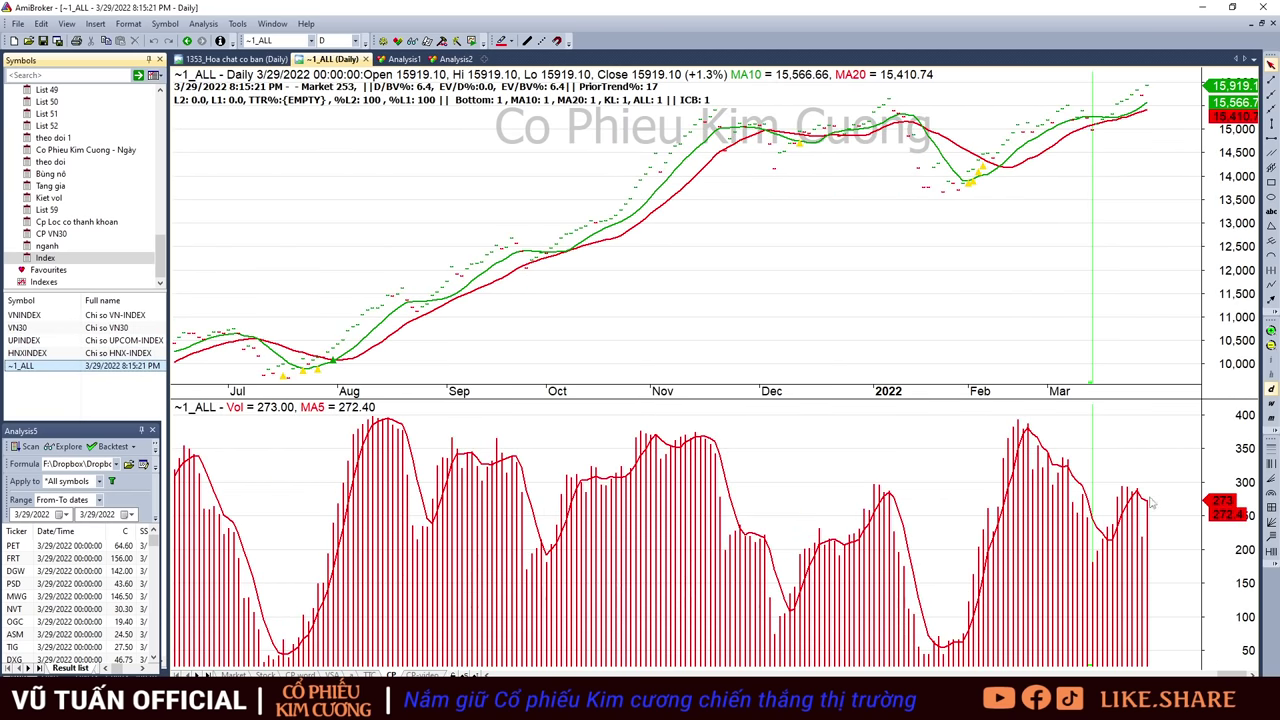
{"action": "left_click", "coordinate": [1146, 551]}
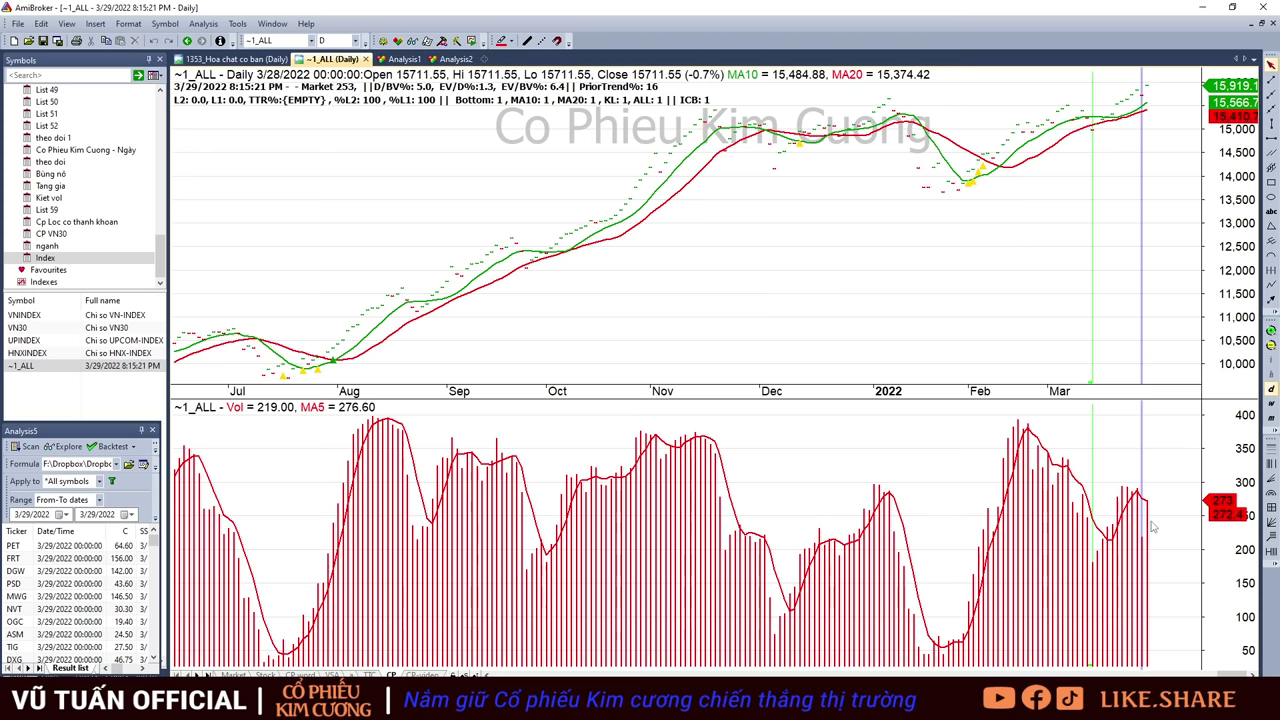
{"action": "left_click", "coordinate": [1152, 510]}
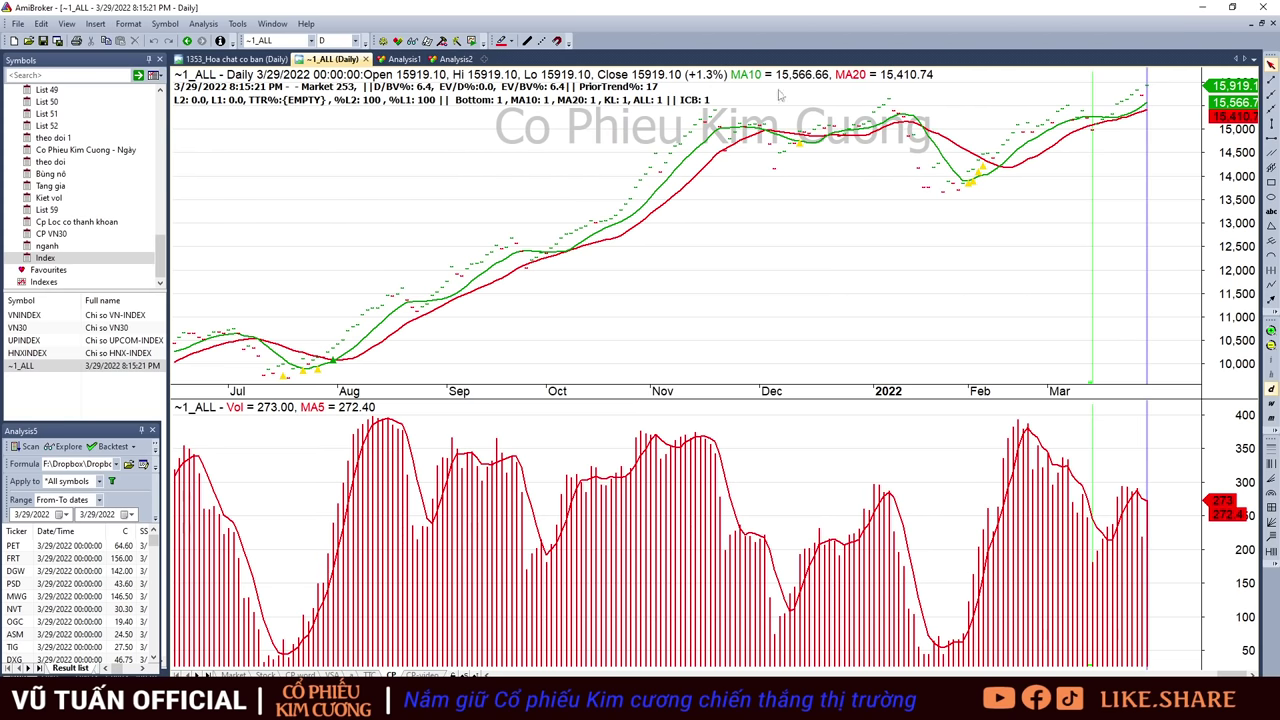
{"action": "key", "text": "Escape"}
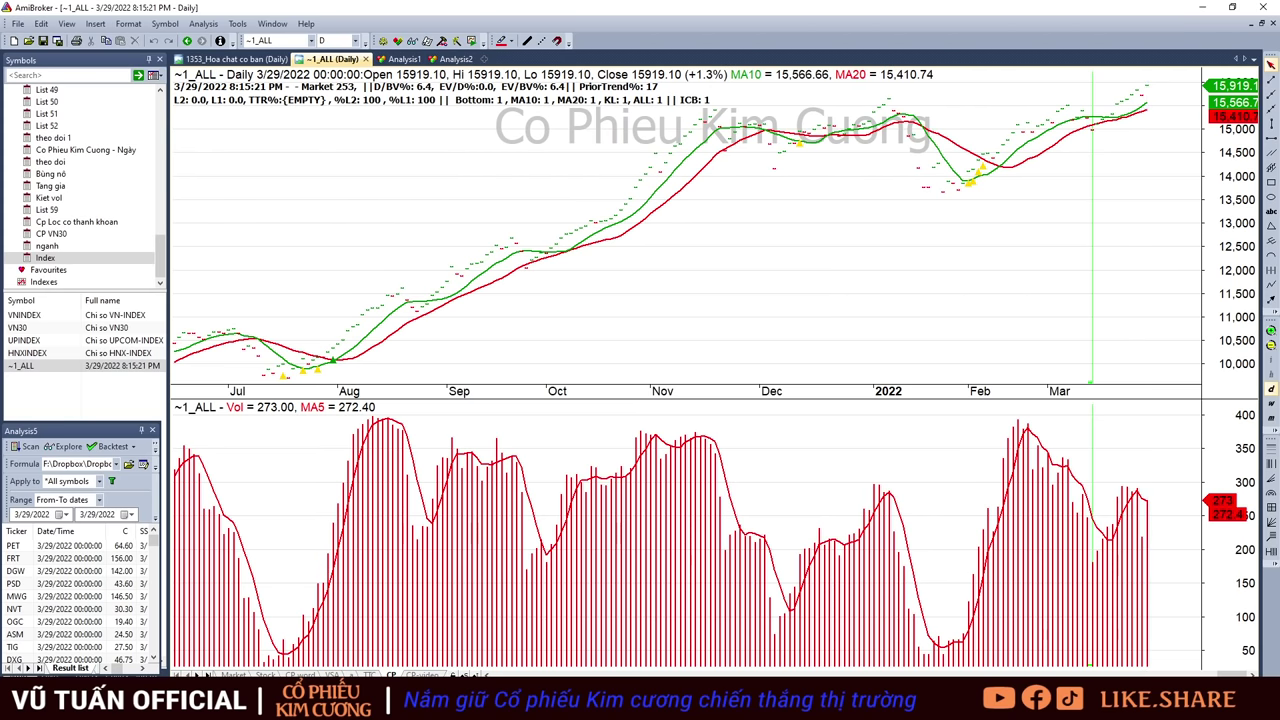
- Switch to the Excel workbook CP Kim Cương 30.03.2022 and filter the "Nhóm ngành mạnh nhất" column to the value 1
{"action": "key", "text": "alt+Tab"}
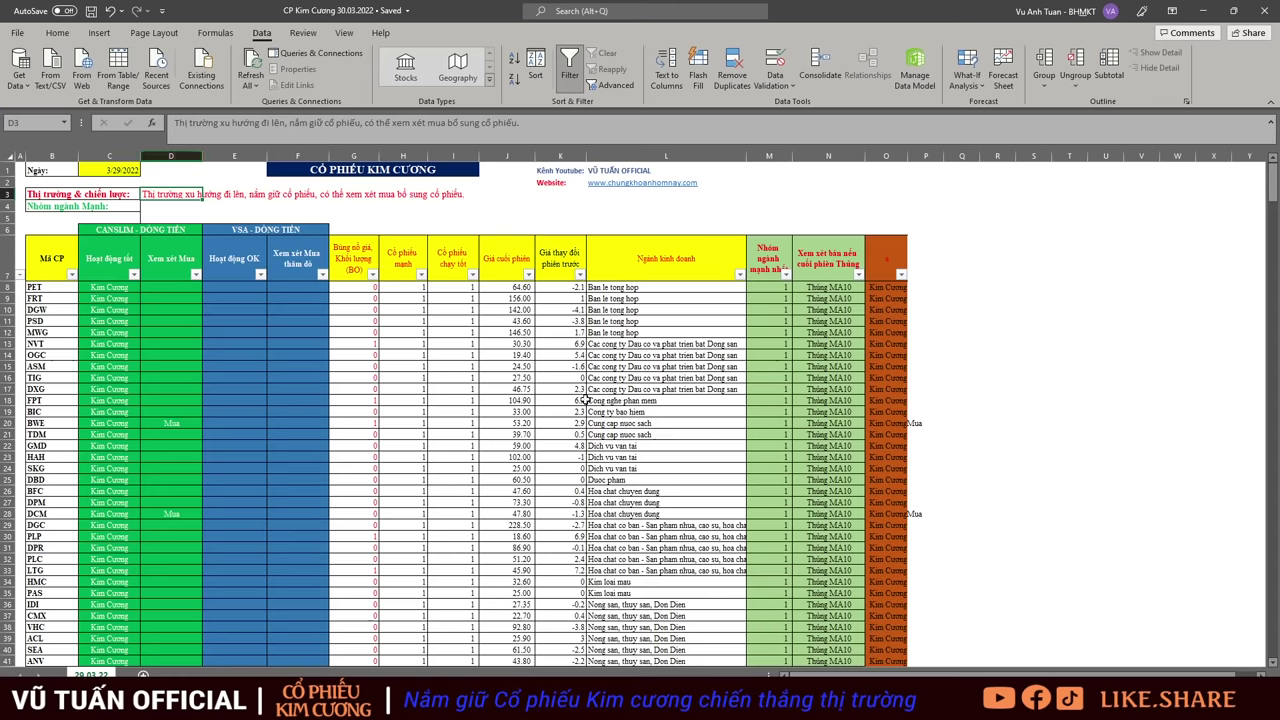
{"action": "left_click", "coordinate": [786, 274]}
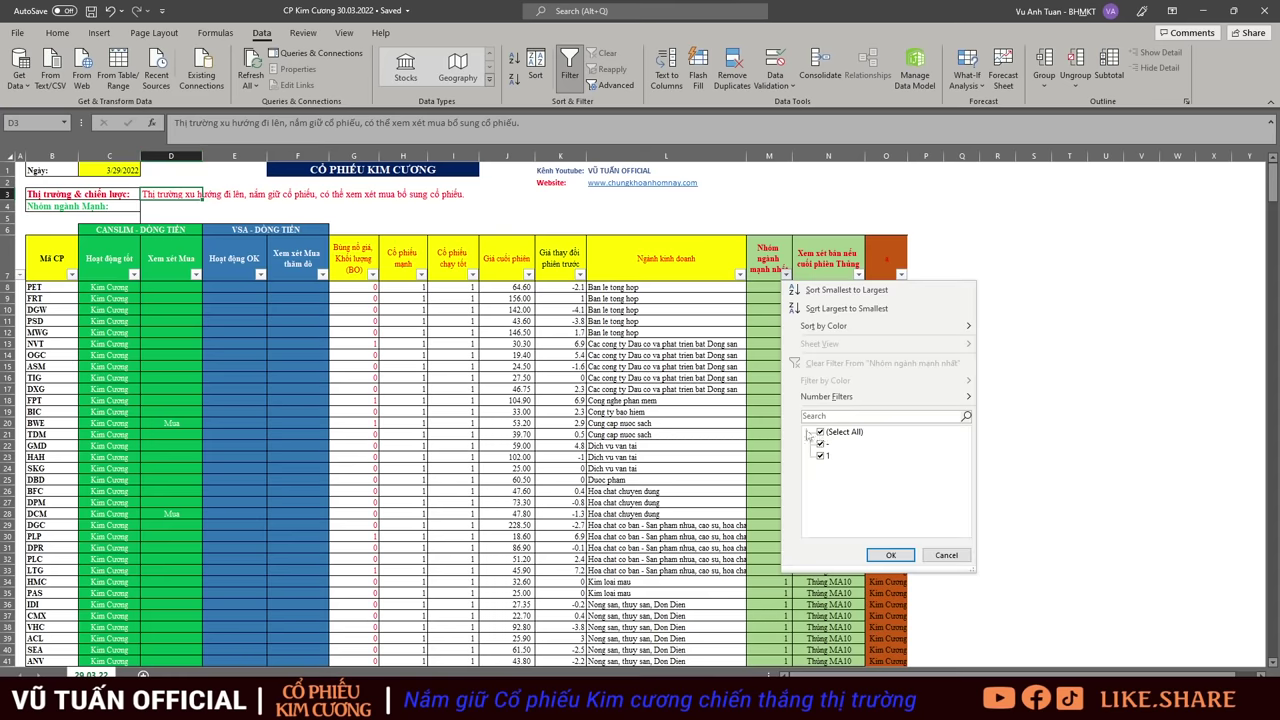
{"action": "left_click", "coordinate": [821, 444]}
{"action": "left_click", "coordinate": [890, 555]}
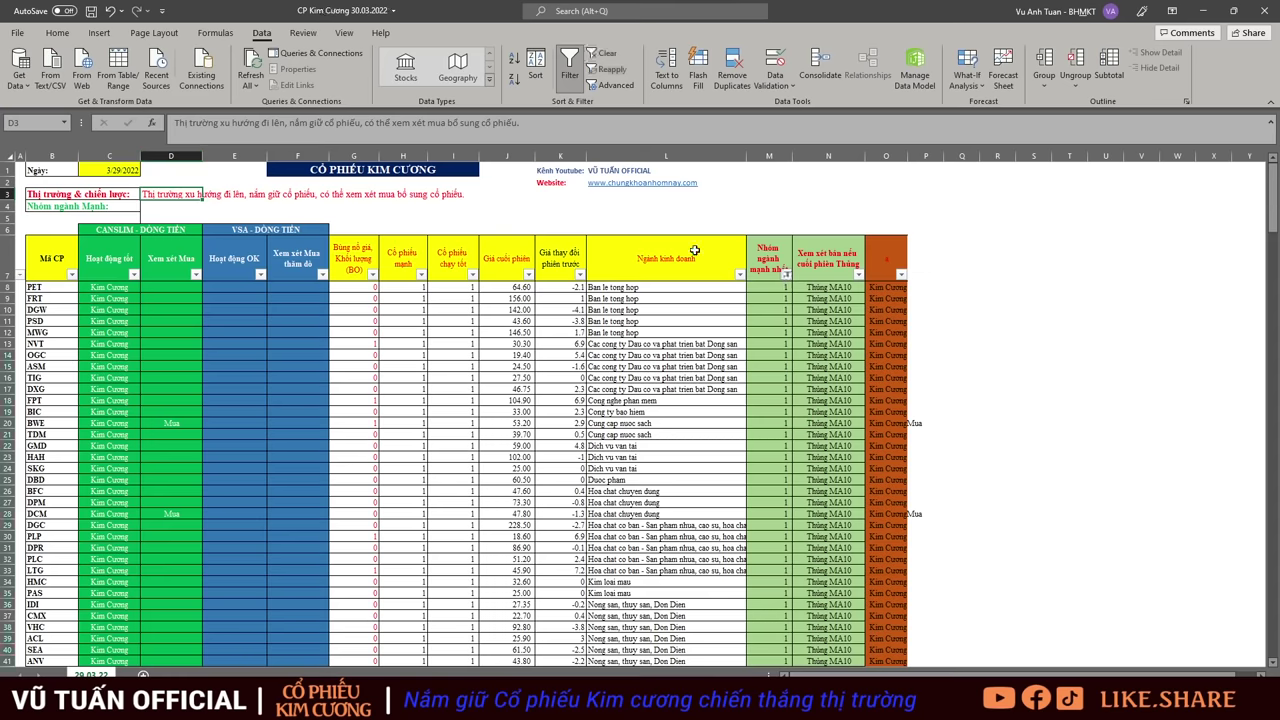
- Examine the full list of industries in the "Ngành kinh doanh" column's filter, leaving the filter unchanged
{"action": "left_click", "coordinate": [740, 274]}
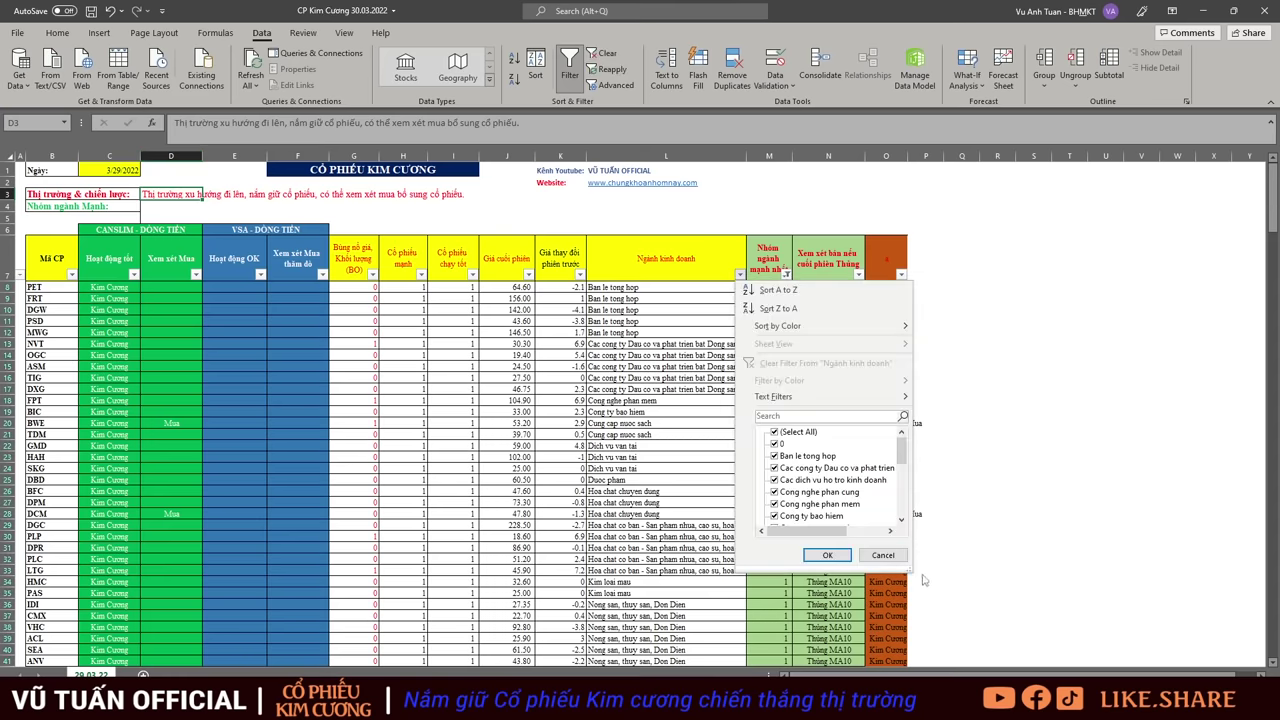
{"action": "left_click", "coordinate": [634, 343]}
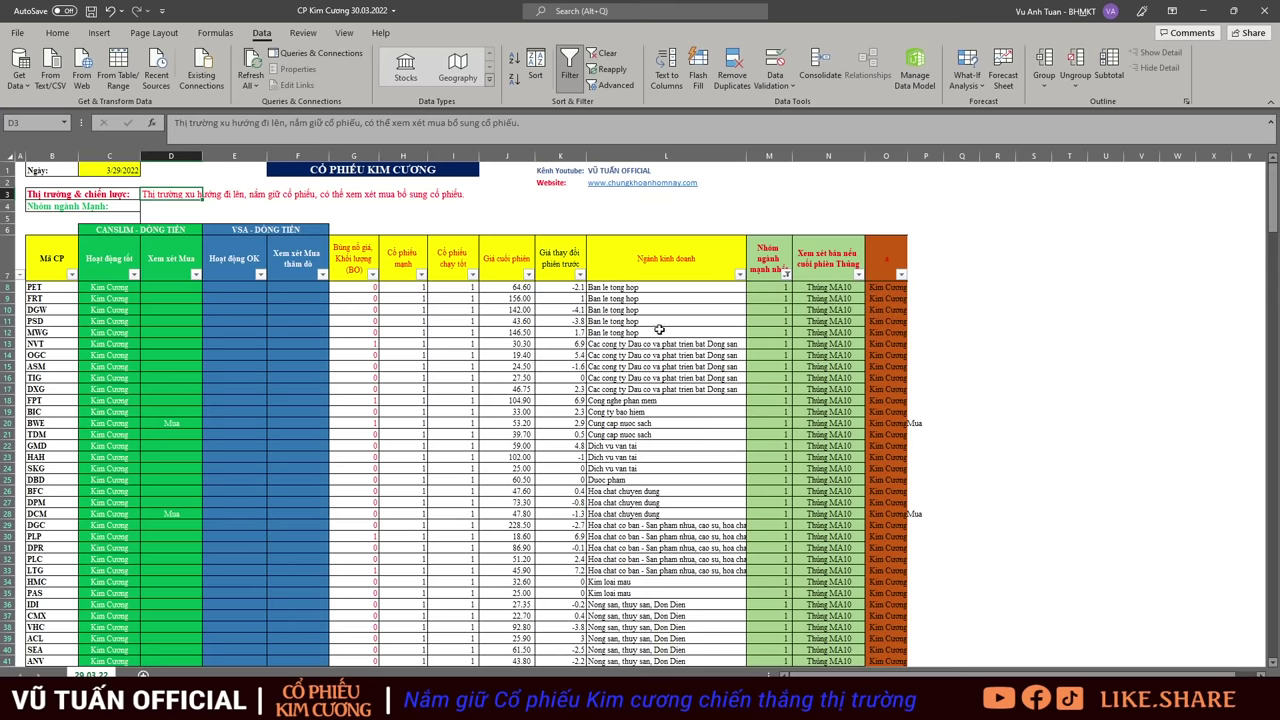
{"action": "scroll", "coordinate": [684, 337], "scroll_direction": "down", "scroll_amount": 1}
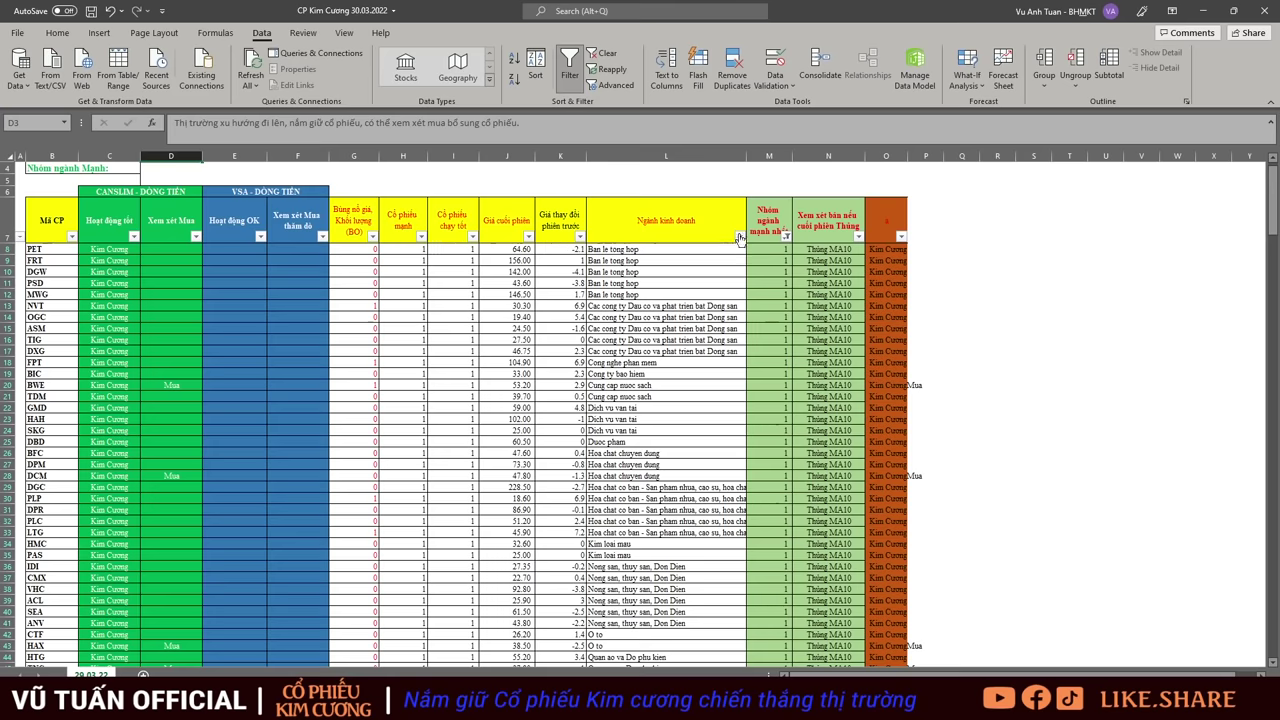
{"action": "left_click", "coordinate": [740, 236]}
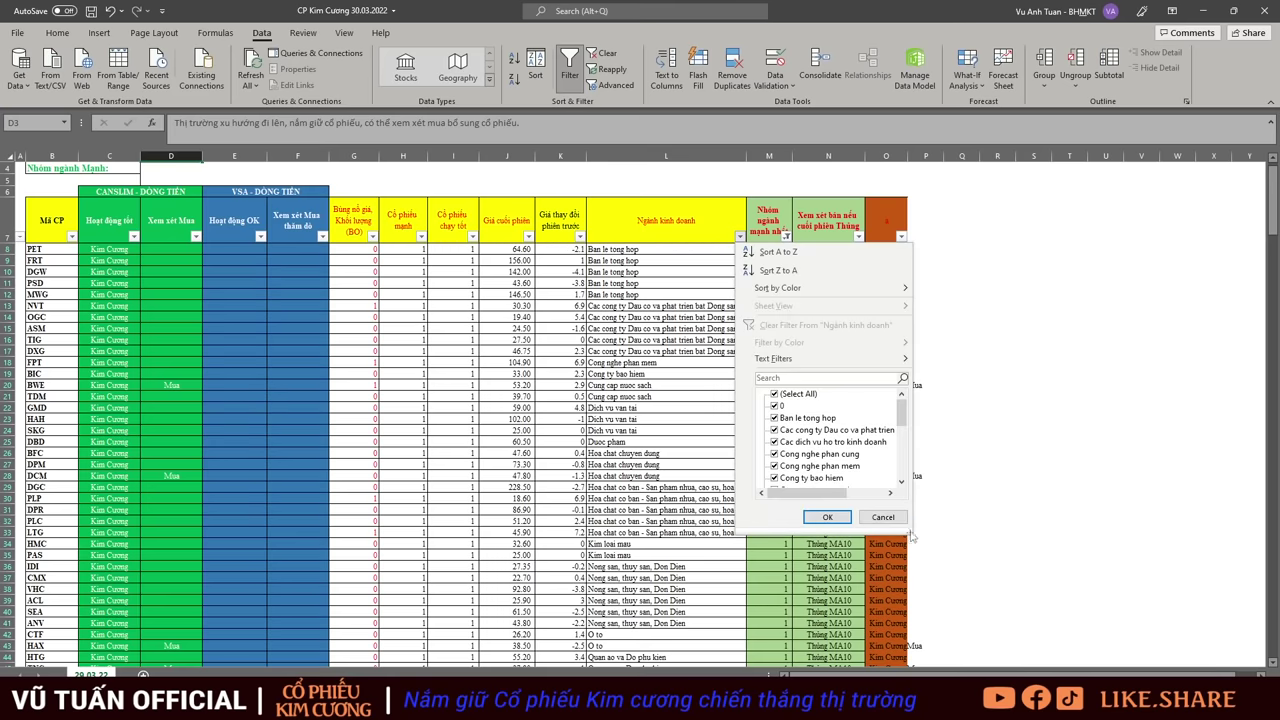
{"action": "left_click_drag", "start_coordinate": [911, 535], "coordinate": [1224, 674]}
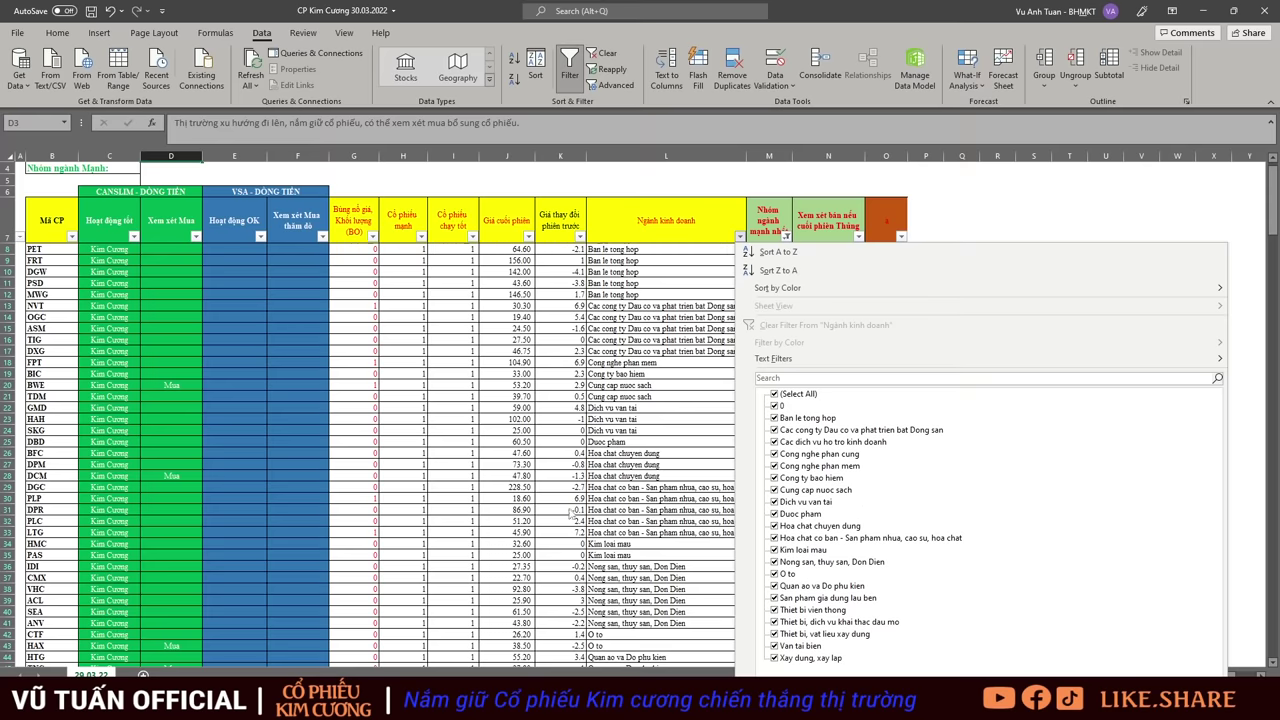
{"action": "left_click", "coordinate": [500, 492]}
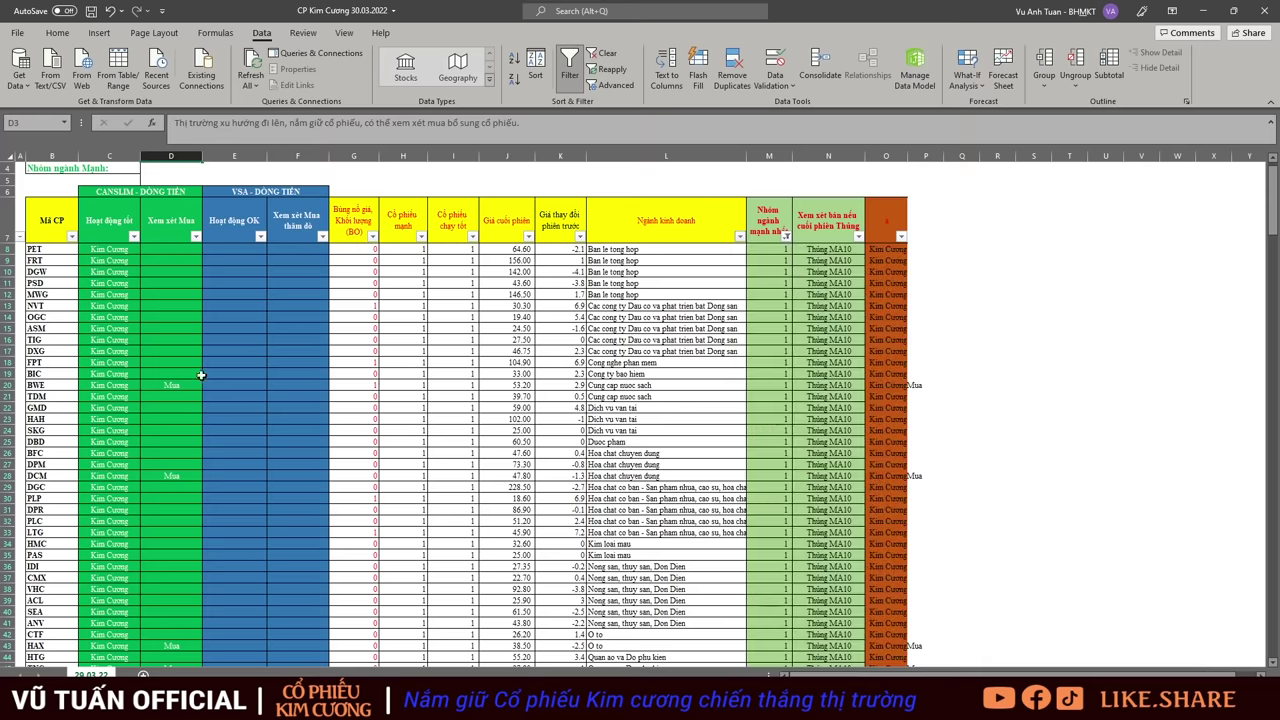
- Highlight the stock table and compare its "CANSLIM - DÒNG TIỀN" and "VSA - DÒNG TIỀN" column groups
{"action": "scroll", "coordinate": [148, 366], "scroll_direction": "up", "scroll_amount": 1}
{"action": "left_click_drag", "start_coordinate": [46, 258], "coordinate": [855, 598]}
{"action": "left_click_drag", "start_coordinate": [138, 230], "coordinate": [183, 511]}
{"action": "left_click_drag", "start_coordinate": [135, 230], "coordinate": [146, 597]}
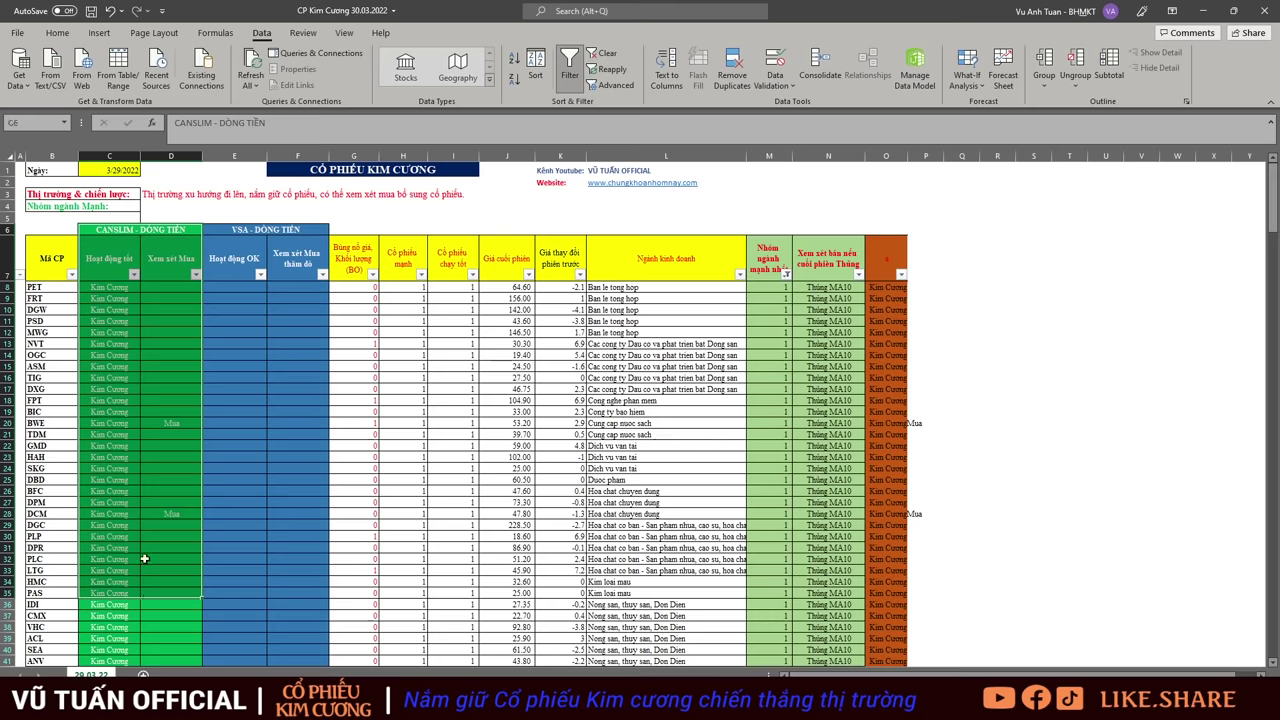
{"action": "left_click_drag", "start_coordinate": [270, 228], "coordinate": [255, 536]}
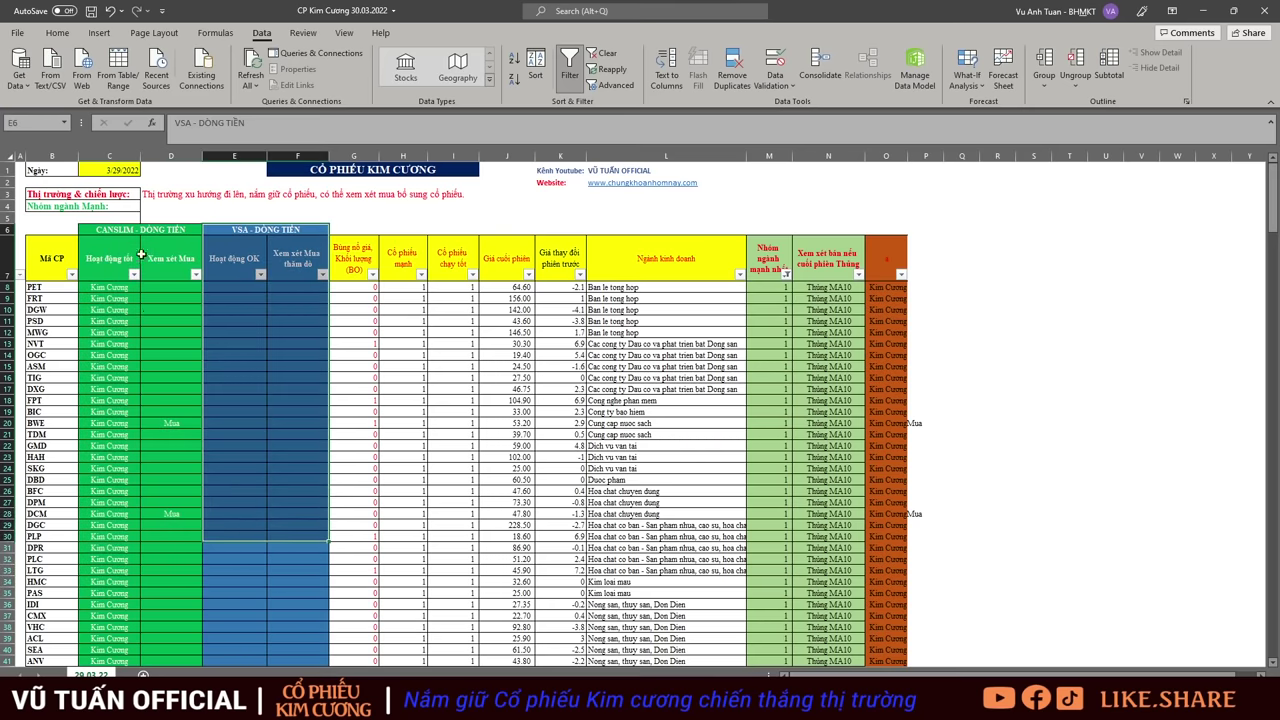
{"action": "left_click_drag", "start_coordinate": [140, 232], "coordinate": [158, 583]}
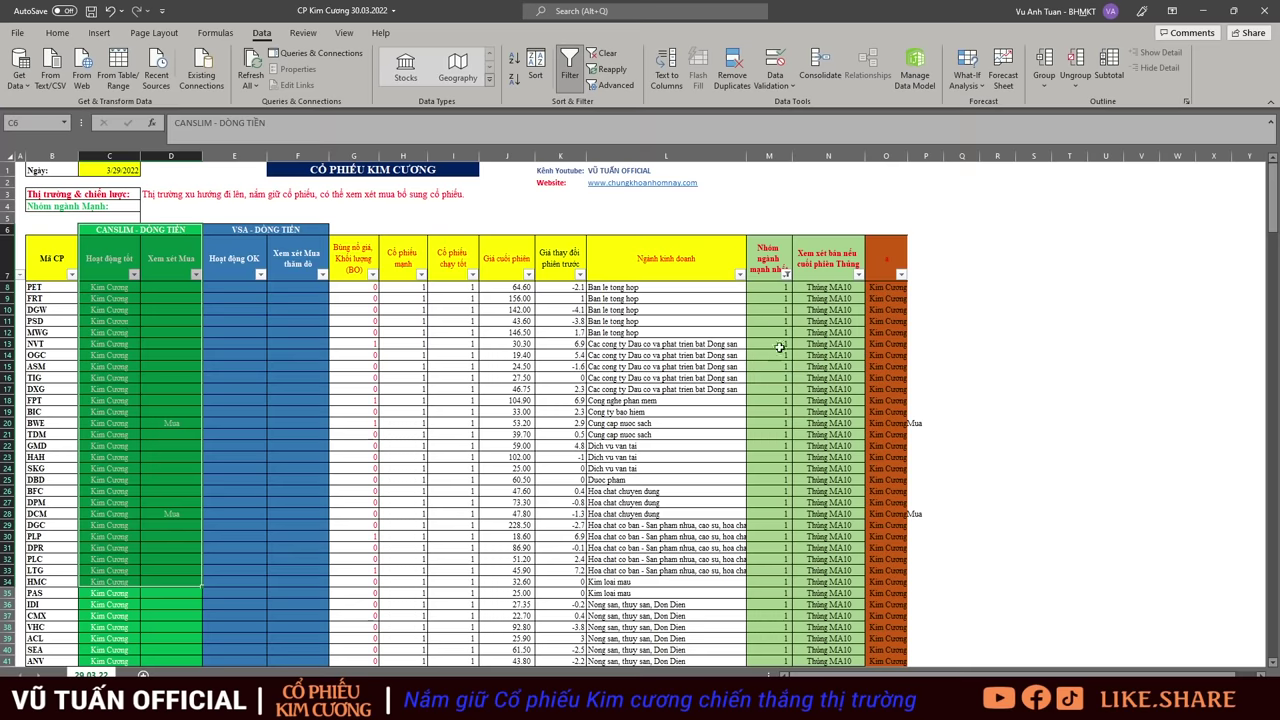
- Highlight and review the "Kim Cương" entries in the "Hoạt động tốt" column
{"action": "scroll", "coordinate": [773, 379], "scroll_direction": "down", "scroll_amount": 1}
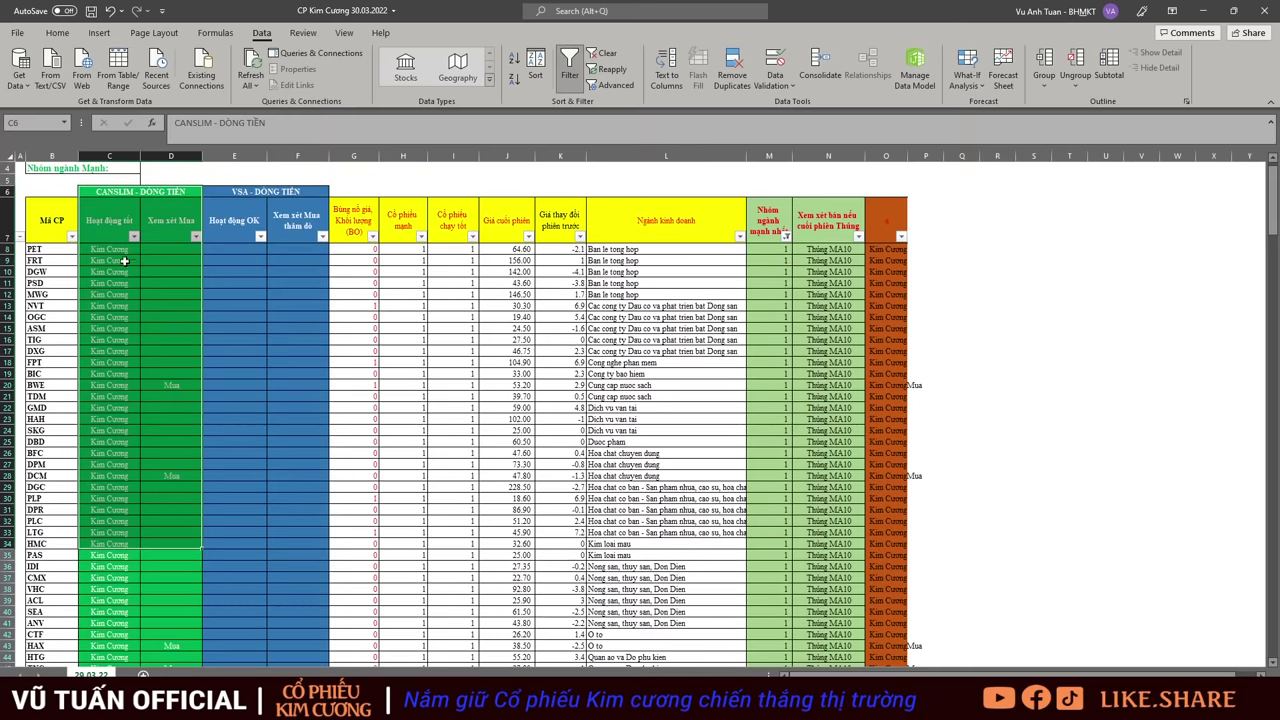
{"action": "left_click_drag", "start_coordinate": [120, 295], "coordinate": [90, 576]}
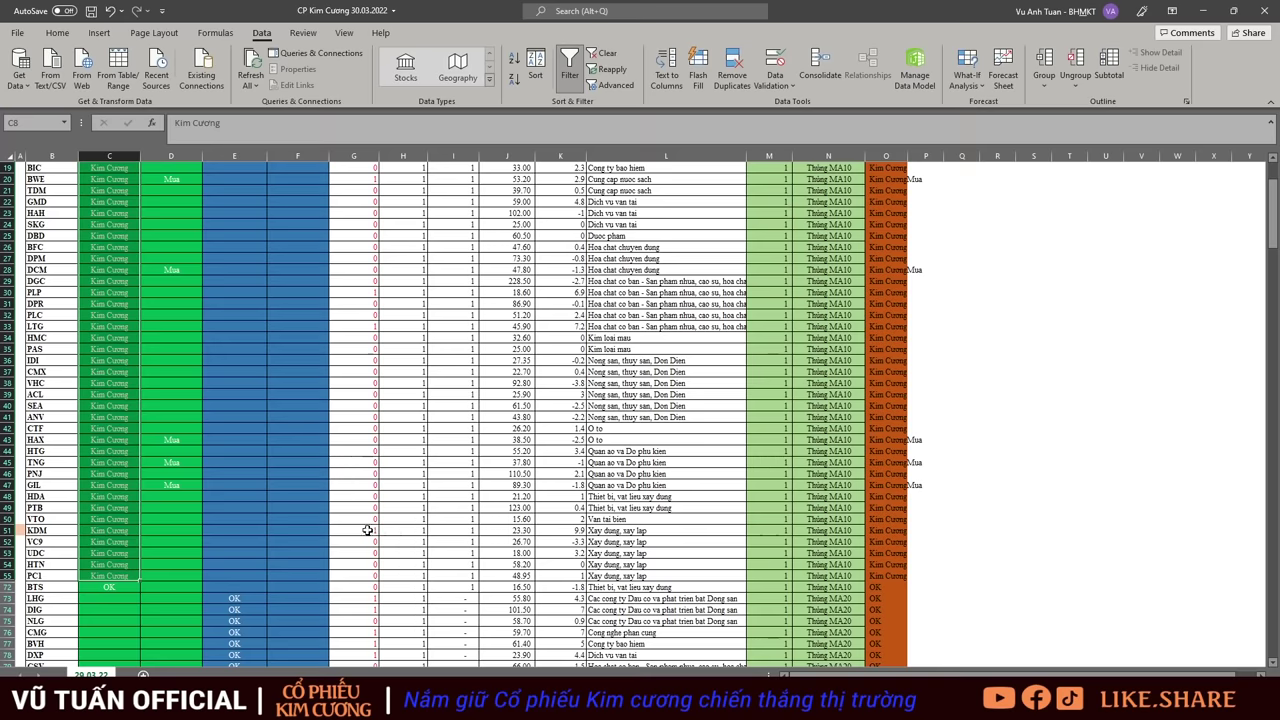
{"action": "scroll", "coordinate": [136, 362], "scroll_direction": "up", "scroll_amount": 1}
{"action": "scroll", "coordinate": [136, 362], "scroll_direction": "up", "scroll_amount": 4}
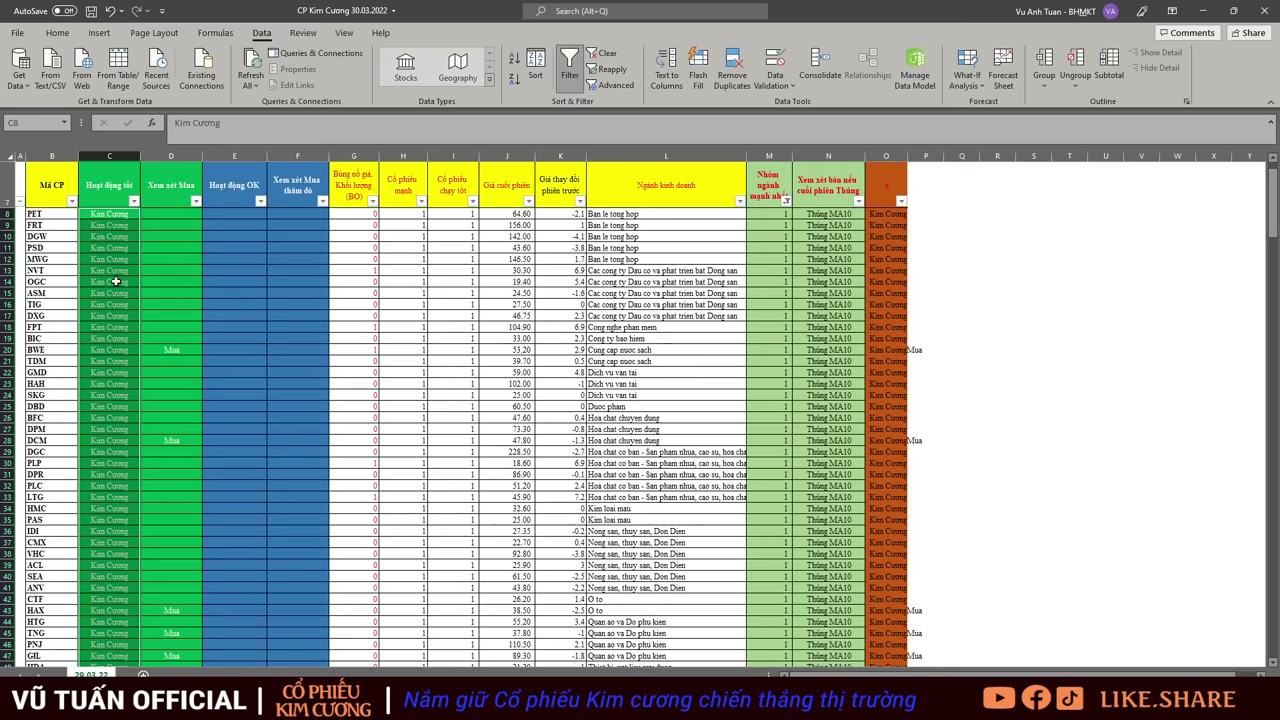
{"action": "left_click_drag", "start_coordinate": [112, 214], "coordinate": [113, 564]}
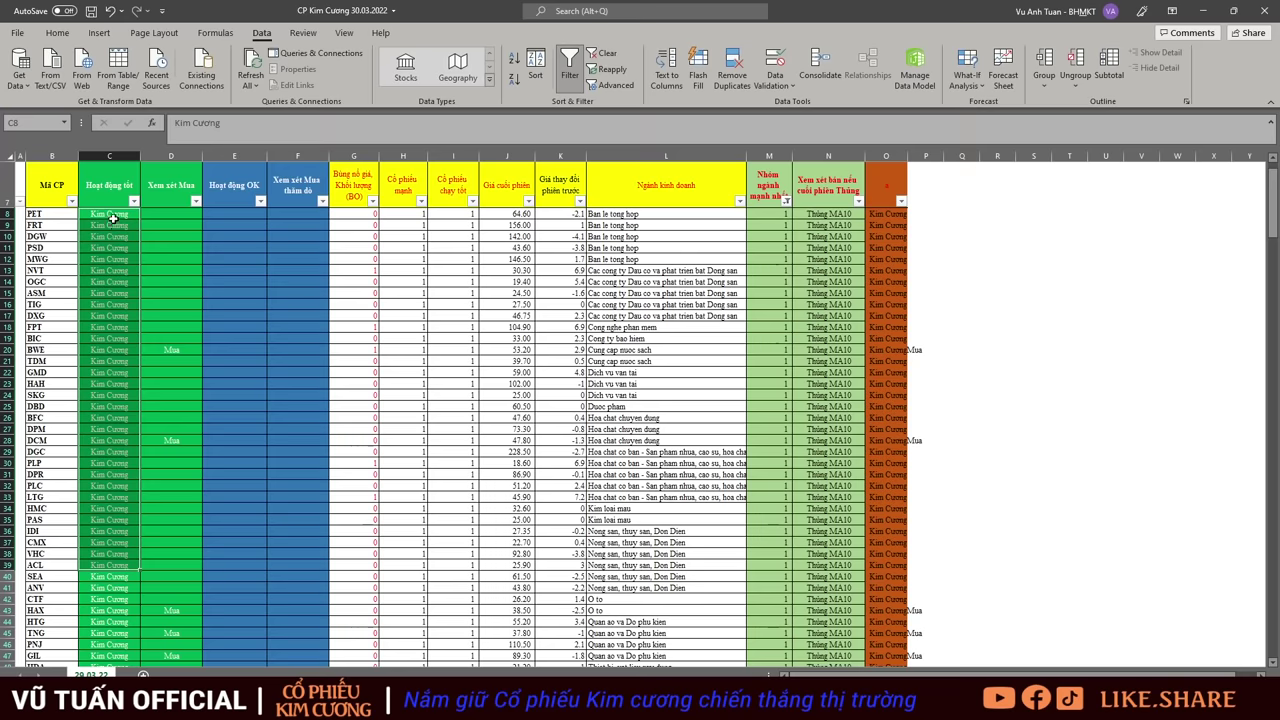
- Examine the tickers beside their "Kim Cương" ratings and the BTS row's rating in "Hoạt động tốt"
{"action": "scroll", "coordinate": [100, 280], "scroll_direction": "down", "scroll_amount": 1}
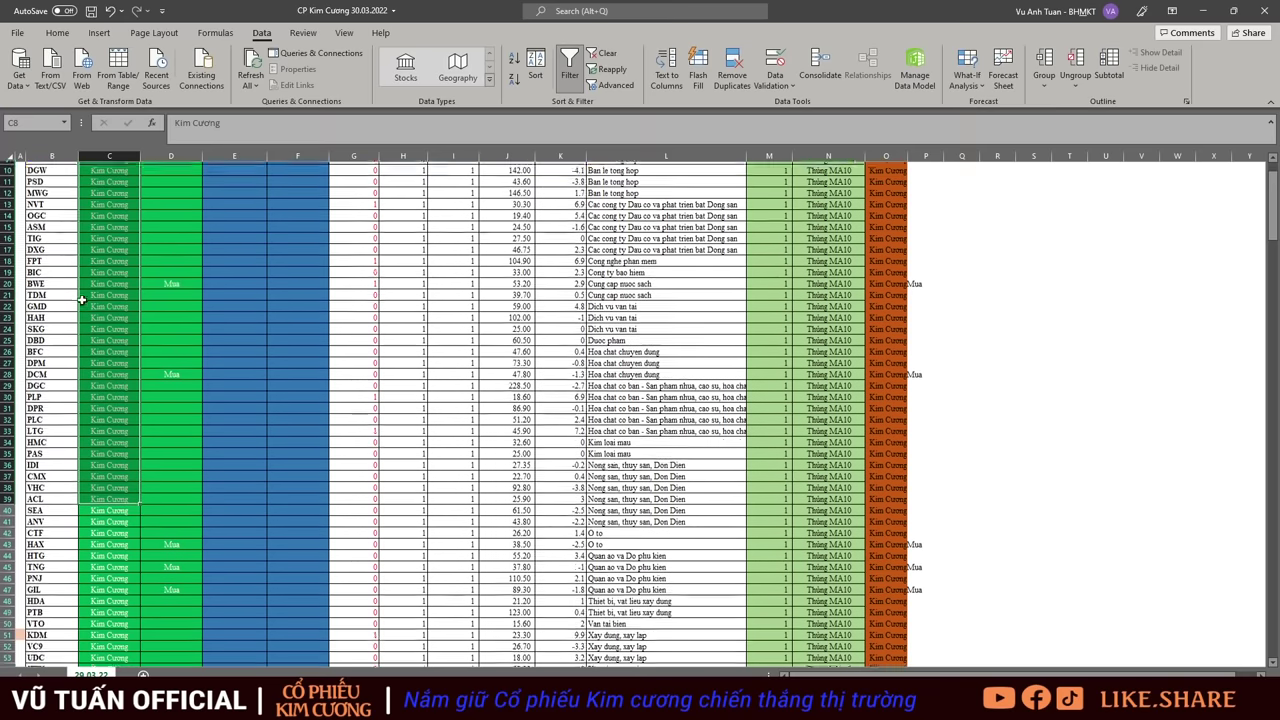
{"action": "scroll", "coordinate": [100, 285], "scroll_direction": "up", "scroll_amount": 3}
{"action": "left_click_drag", "start_coordinate": [60, 288], "coordinate": [130, 638]}
{"action": "scroll", "coordinate": [130, 543], "scroll_direction": "down", "scroll_amount": 2}
{"action": "scroll", "coordinate": [130, 543], "scroll_direction": "down", "scroll_amount": 5}
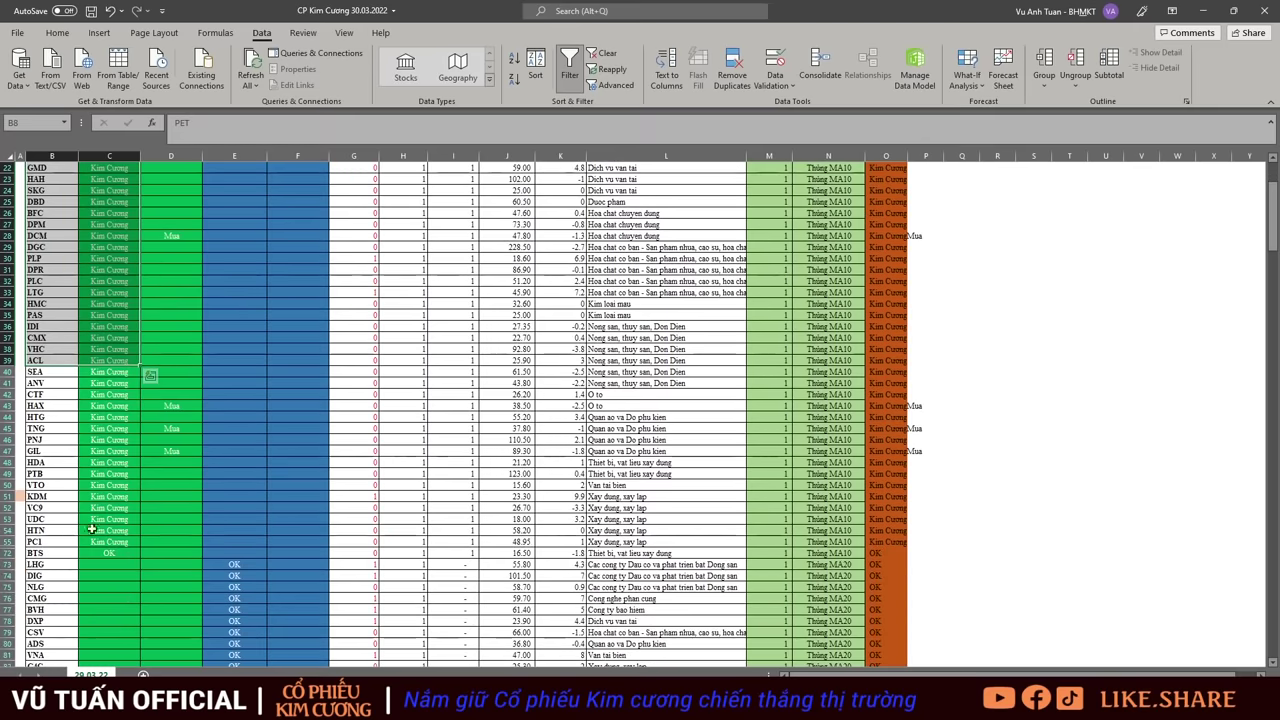
{"action": "left_click", "coordinate": [100, 553]}
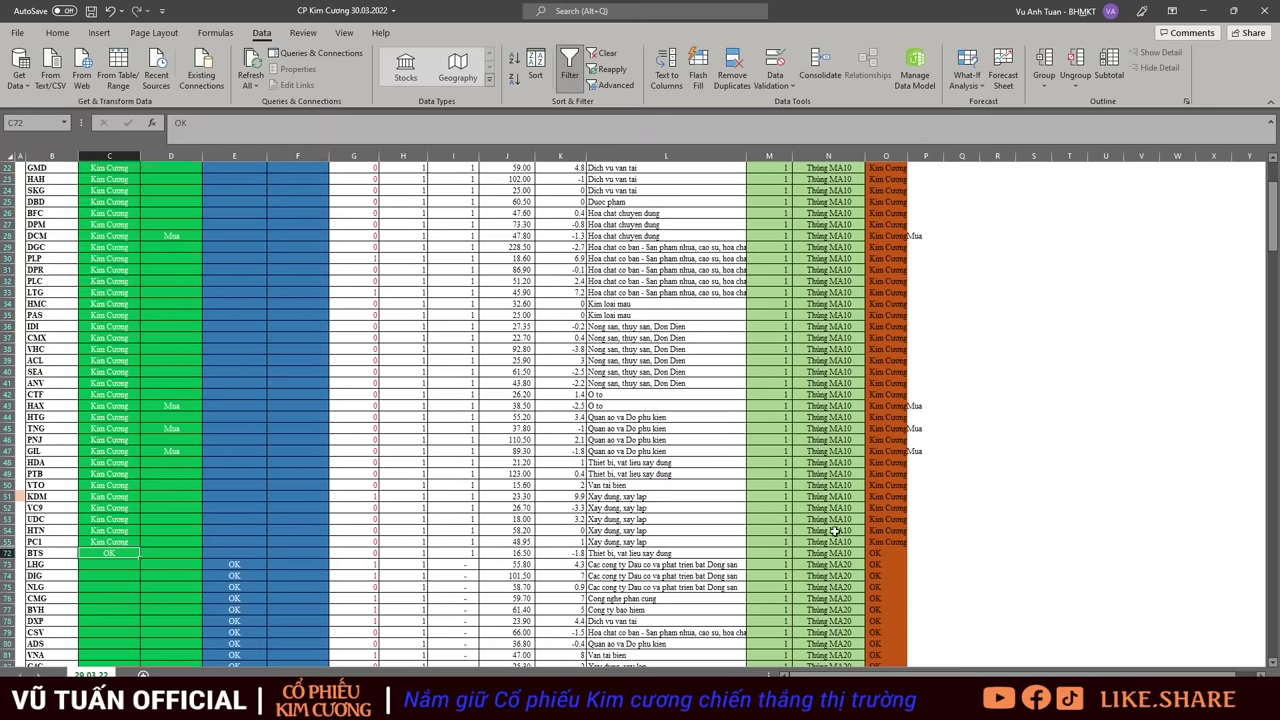
{"action": "scroll", "coordinate": [107, 500], "scroll_direction": "up", "scroll_amount": 7}
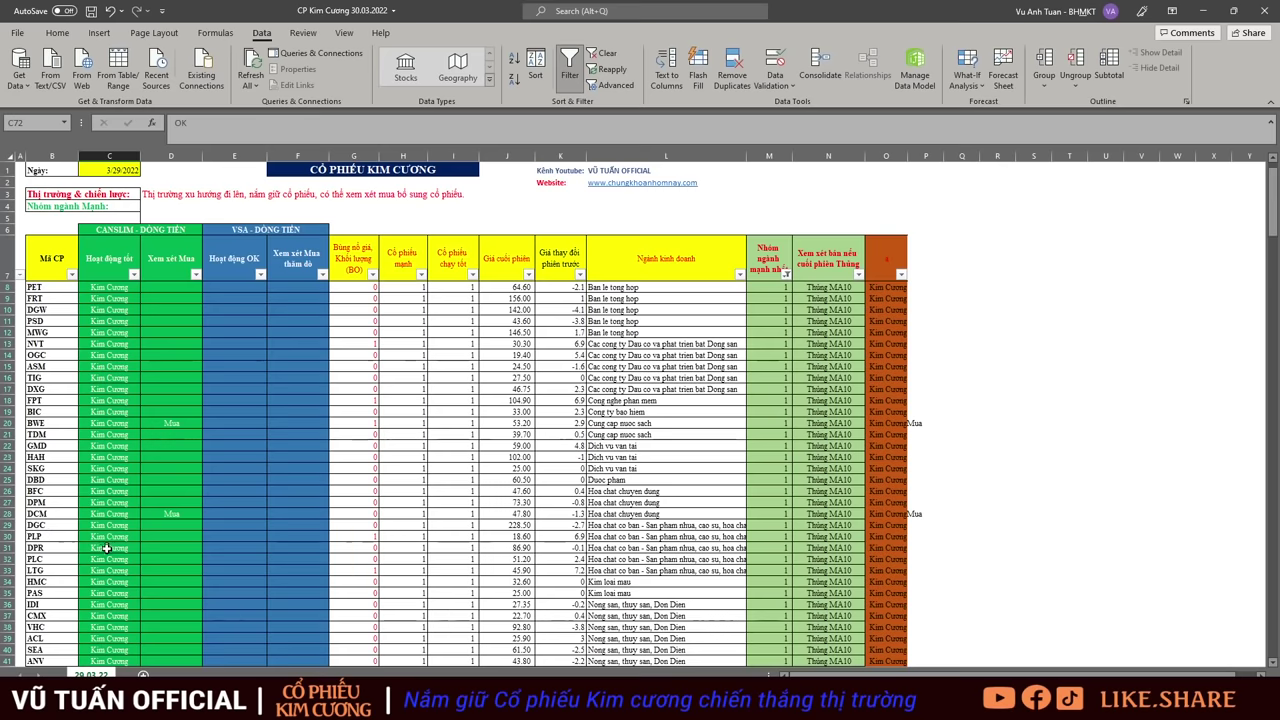
{"action": "left_click_drag", "start_coordinate": [95, 290], "coordinate": [122, 662]}
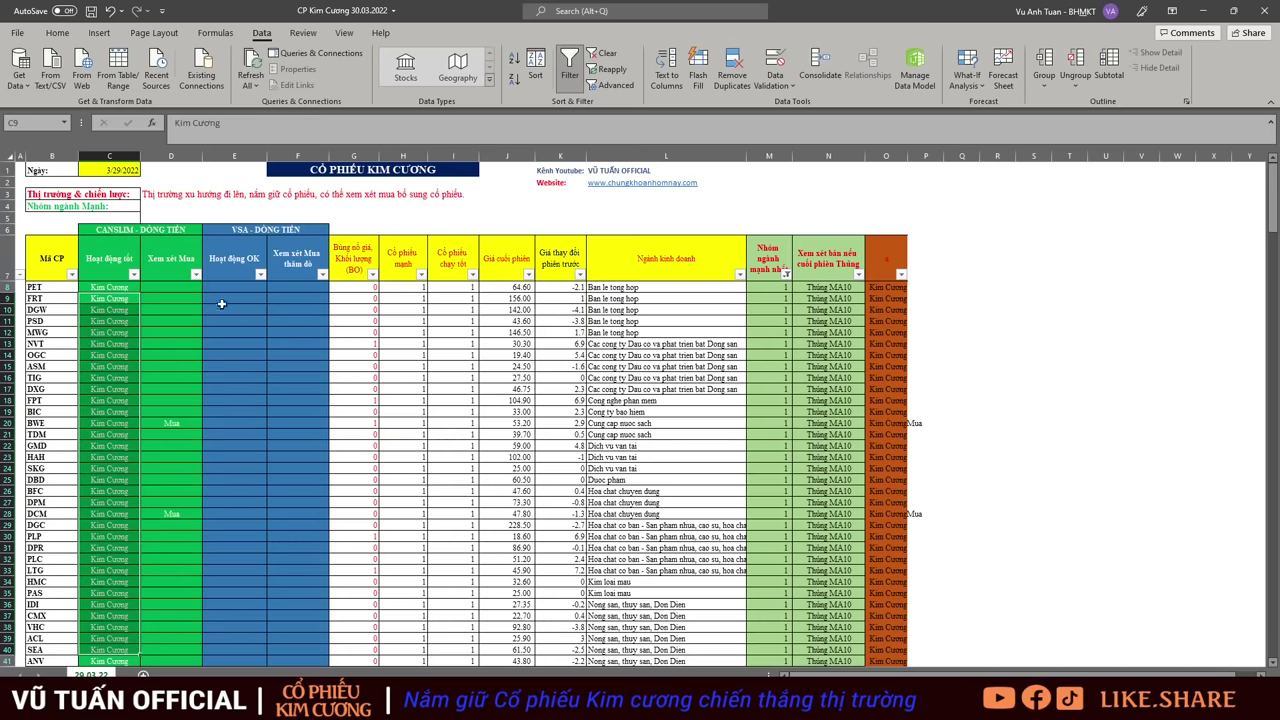
- Filter the CANSLIM "Xem xét Mua" column to "Mua" only and highlight the remaining stocks' CANSLIM entries
{"action": "left_click", "coordinate": [196, 274]}
{"action": "left_click", "coordinate": [249, 456]}
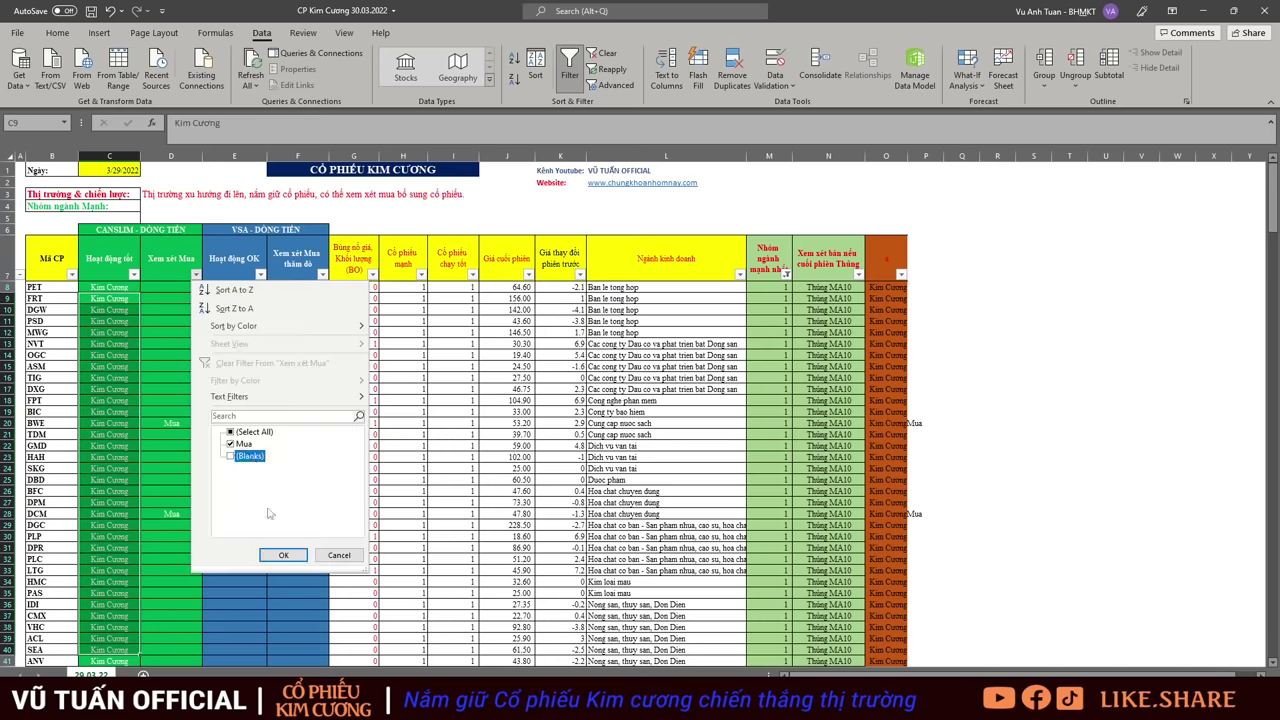
{"action": "left_click", "coordinate": [283, 555]}
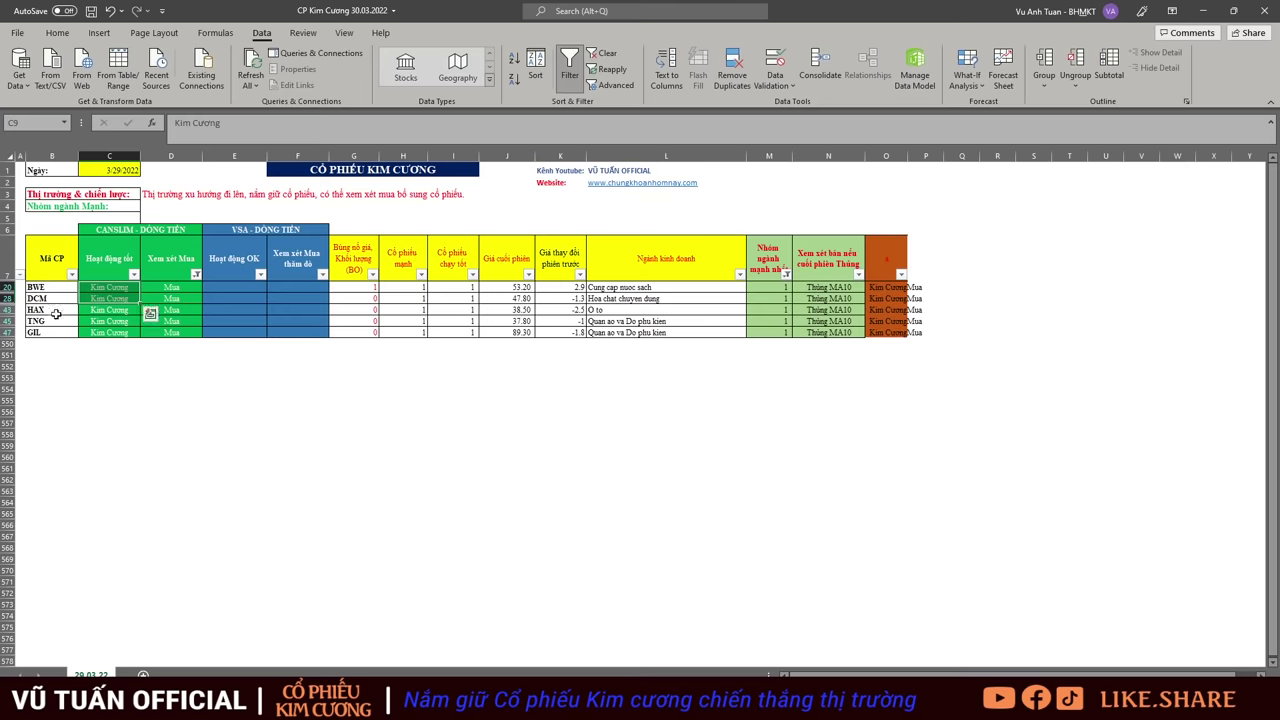
{"action": "left_click_drag", "start_coordinate": [119, 290], "coordinate": [167, 333]}
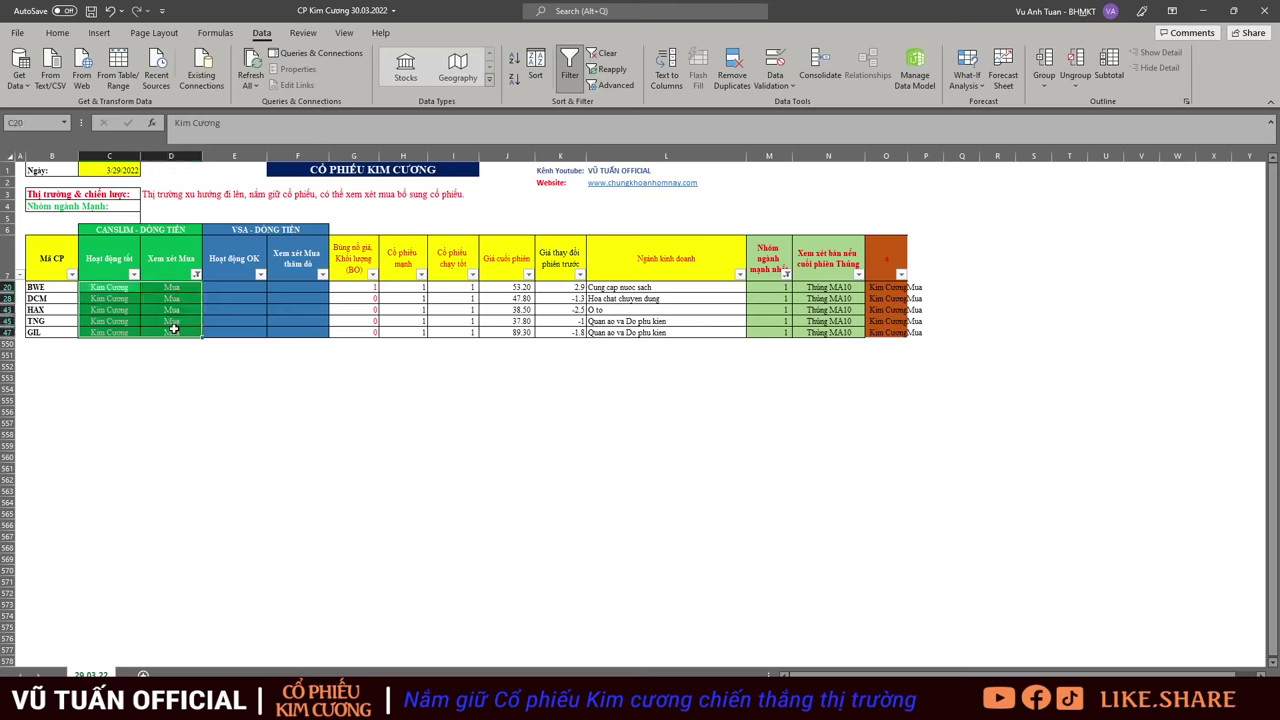
- Clear all filters from the stock table
{"action": "left_click", "coordinate": [271, 454]}
{"action": "key", "text": "alt+a"}
{"action": "key", "text": "c"}
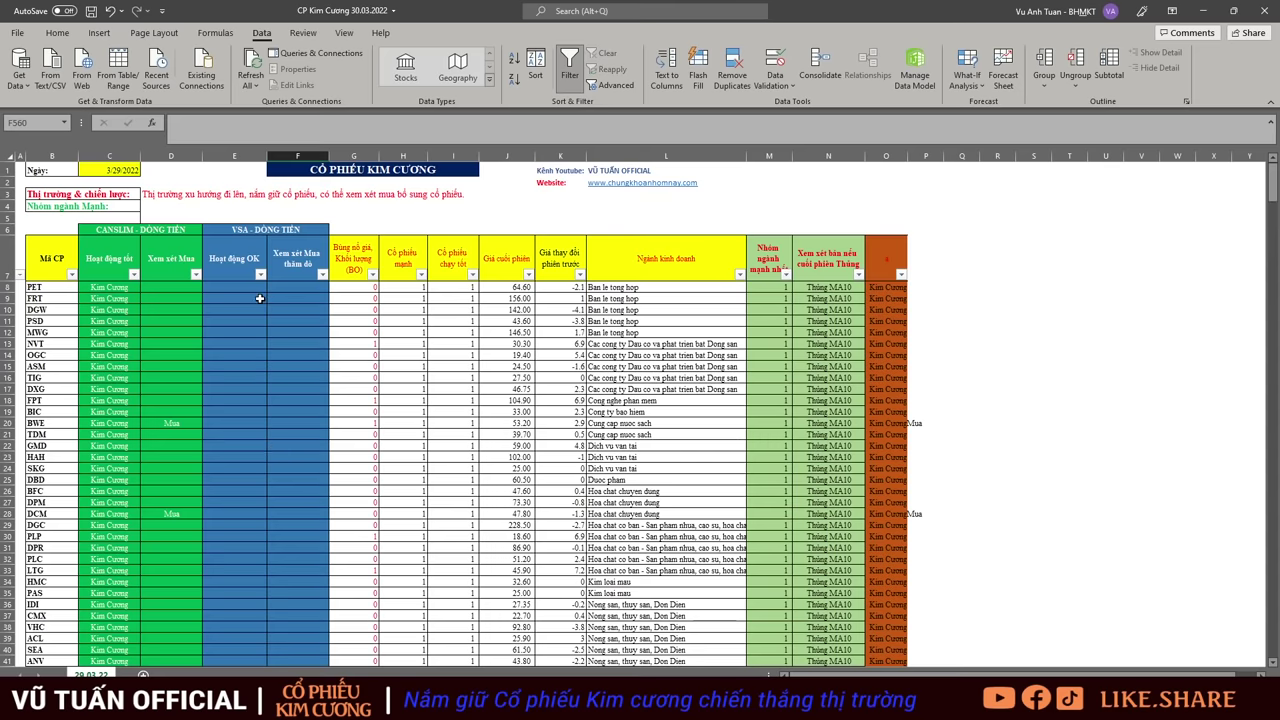
- Highlight the "VSA - DÒNG TIỀN" columns and look through the table for stocks marked OK under "Hoạt động OK"
{"action": "left_click_drag", "start_coordinate": [252, 232], "coordinate": [259, 498]}
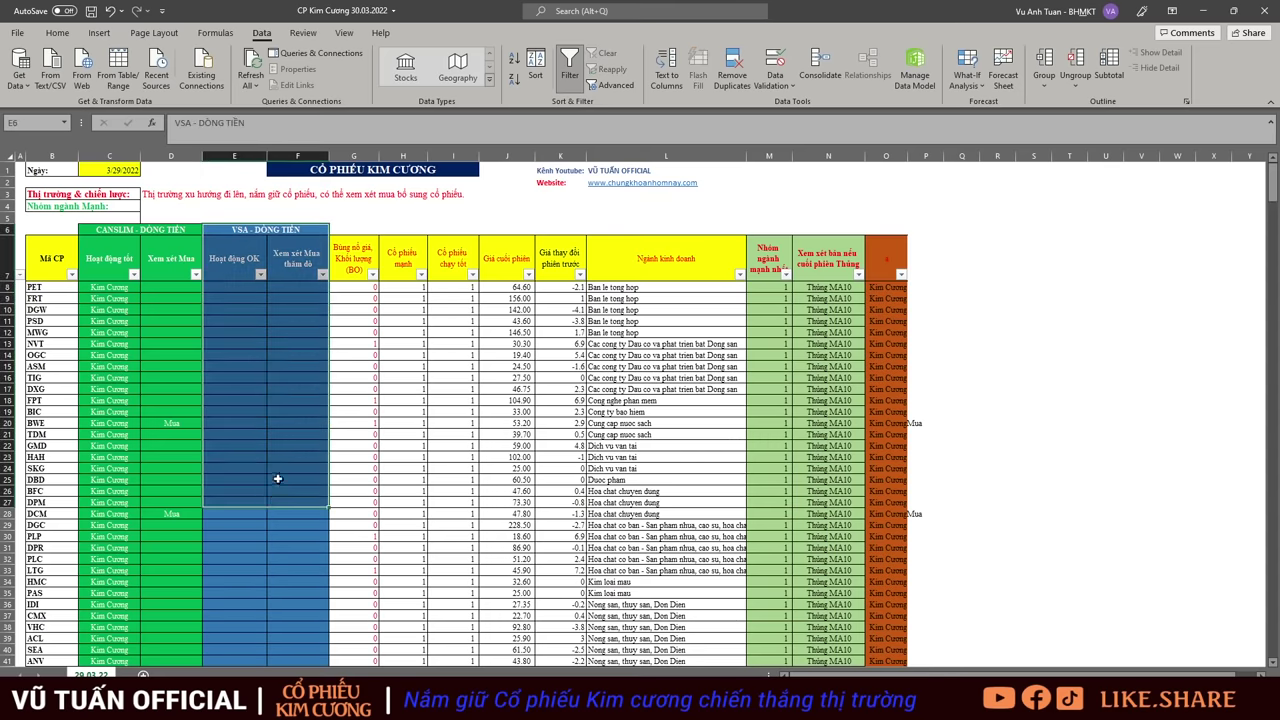
{"action": "scroll", "coordinate": [604, 434], "scroll_direction": "down", "scroll_amount": 9}
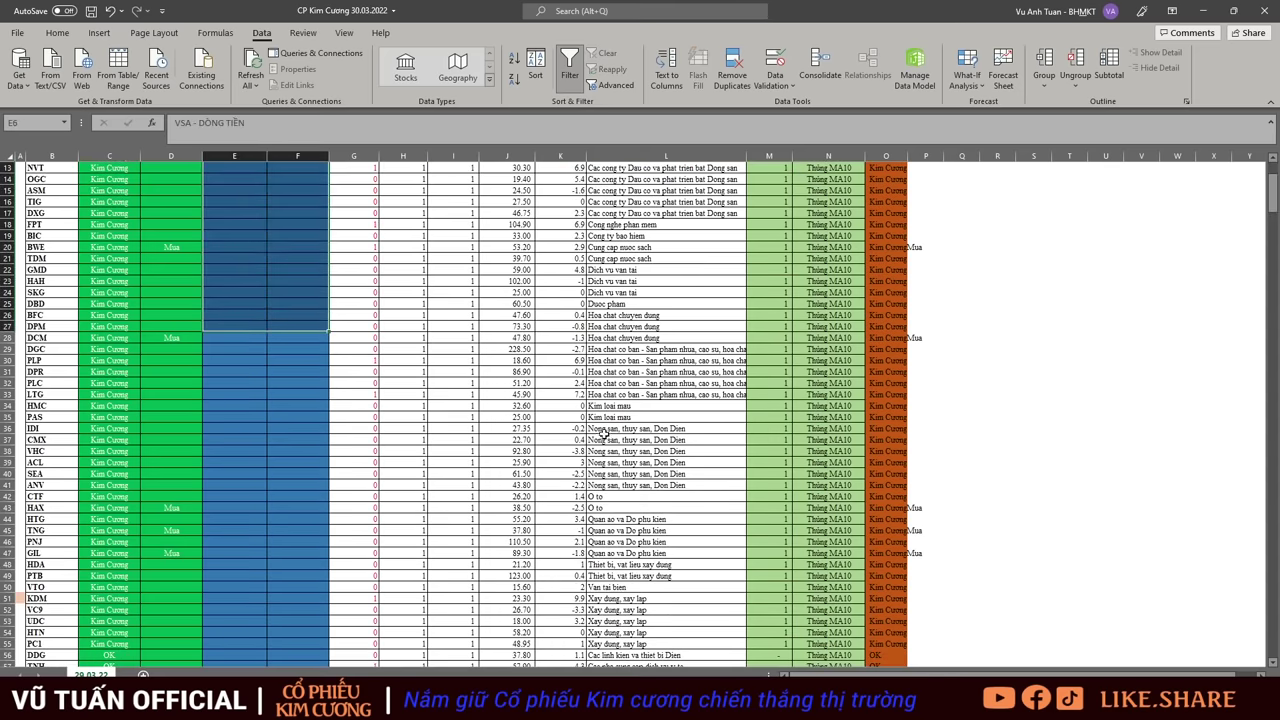
{"action": "scroll", "coordinate": [237, 360], "scroll_direction": "up", "scroll_amount": 9}
{"action": "scroll", "coordinate": [268, 424], "scroll_direction": "down", "scroll_amount": 7}
{"action": "scroll", "coordinate": [268, 424], "scroll_direction": "down", "scroll_amount": 10}
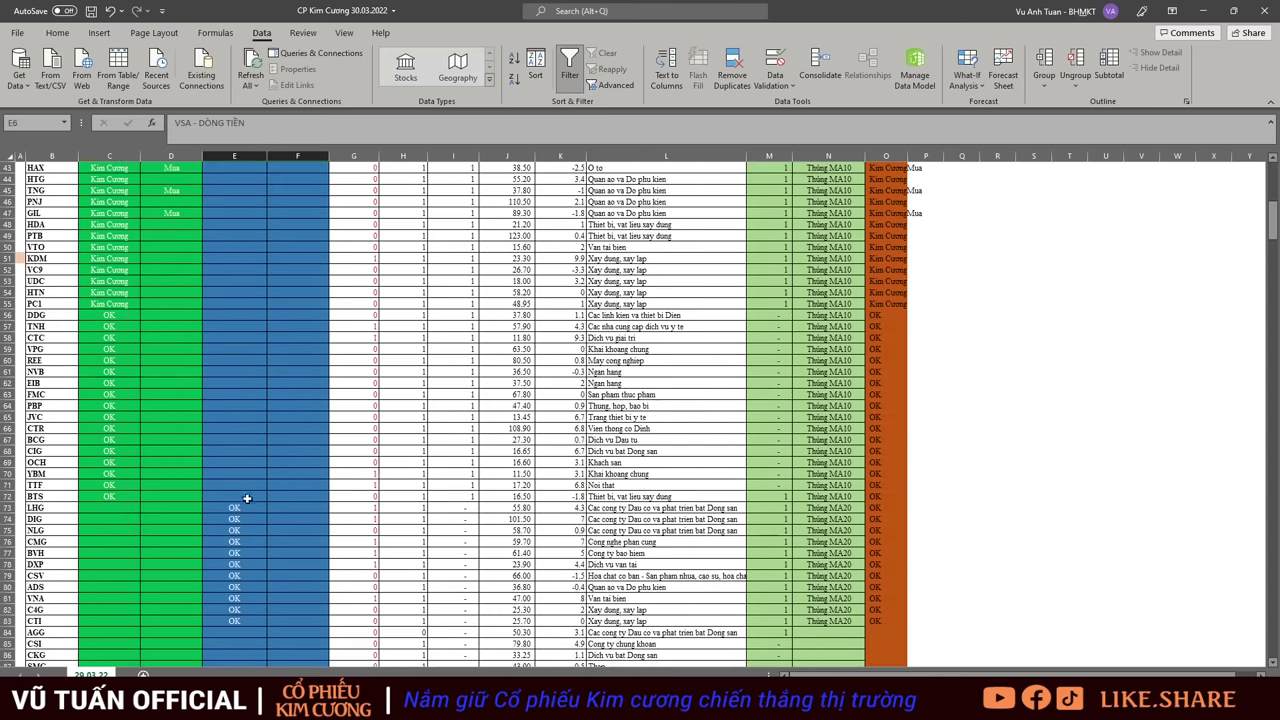
- Highlight the tickers LHG to CTI with their VSA OK marks and the Kim Cương tickers from PET to PLC
{"action": "left_click_drag", "start_coordinate": [234, 406], "coordinate": [234, 519]}
{"action": "left_click_drag", "start_coordinate": [52, 406], "coordinate": [227, 517]}
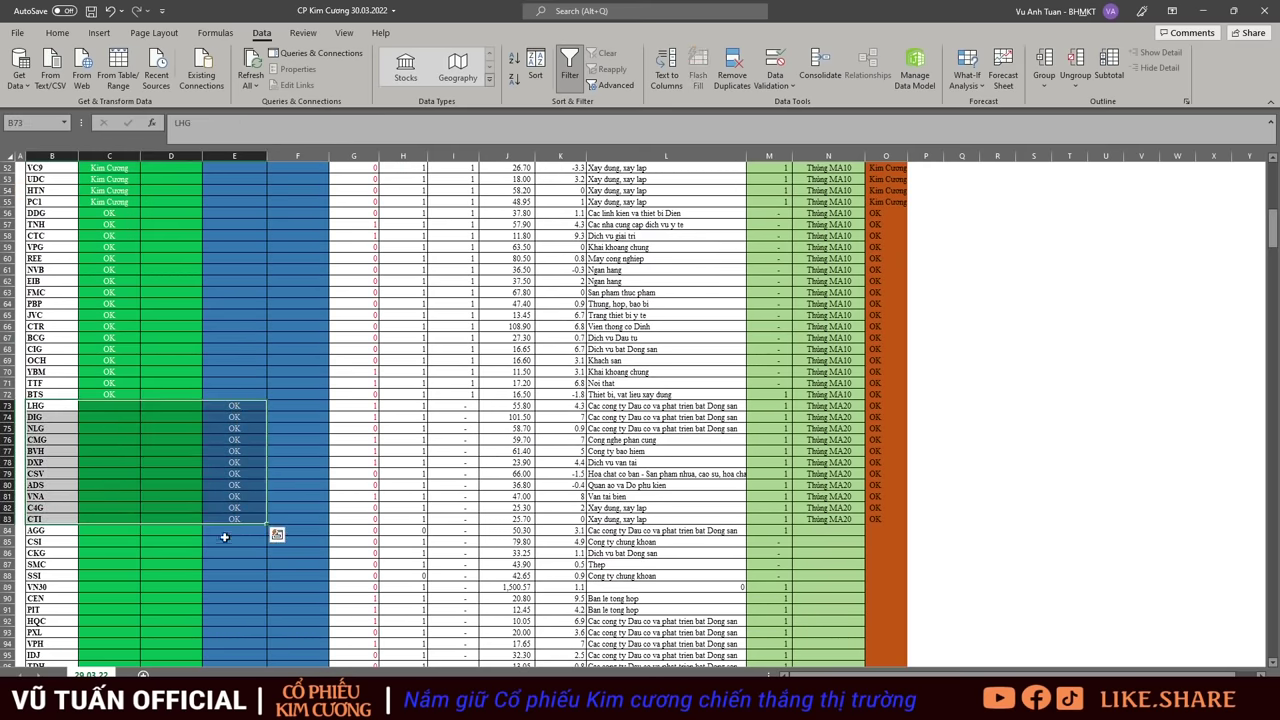
{"action": "scroll", "coordinate": [308, 491], "scroll_direction": "up", "scroll_amount": 11}
{"action": "scroll", "coordinate": [303, 543], "scroll_direction": "up", "scroll_amount": 6}
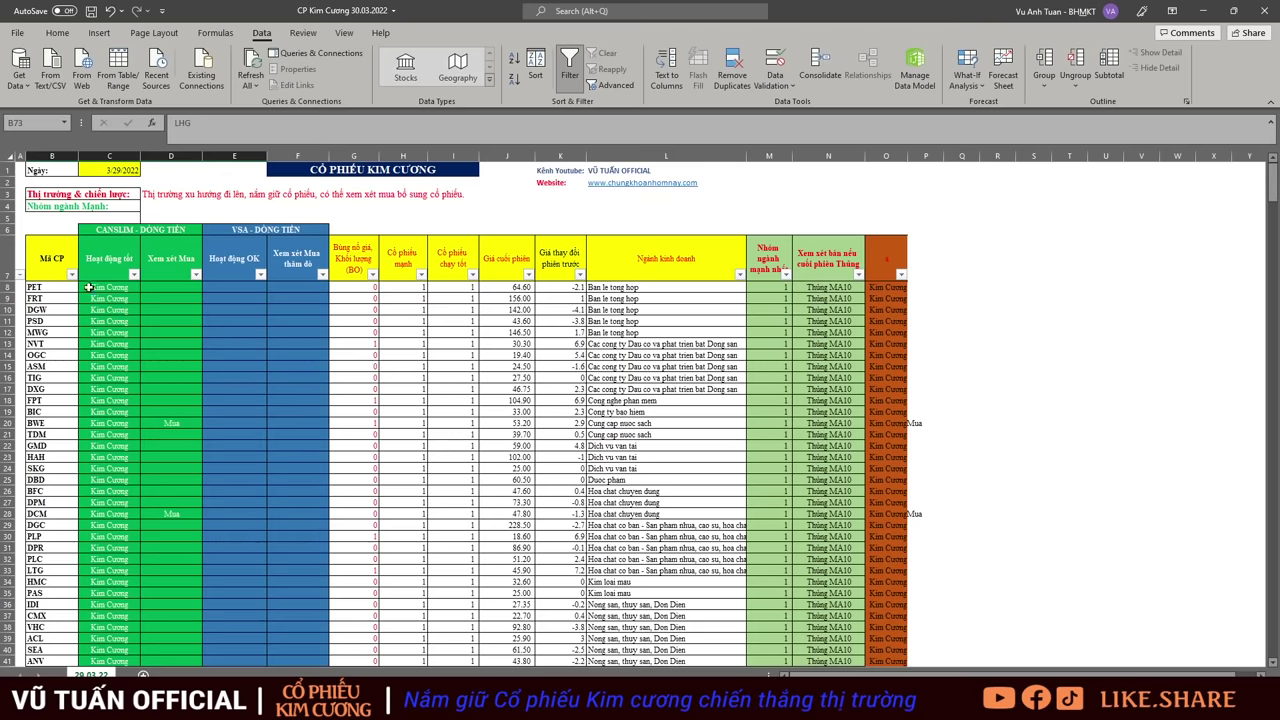
{"action": "left_click_drag", "start_coordinate": [43, 287], "coordinate": [130, 560]}
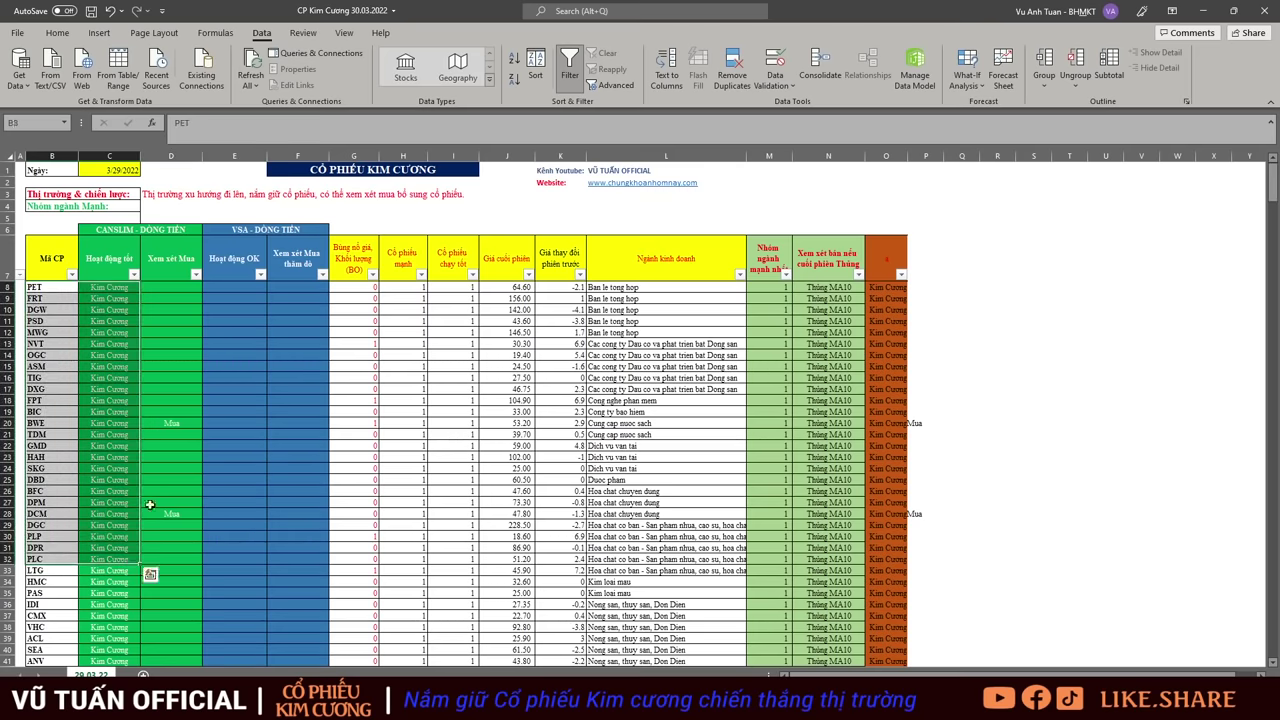
- Switch to the YouTube channel's video list and compare the tickers on the 29/03/2022 and 21/03/2022 thumbnails
{"action": "key", "text": "alt+Tab"}
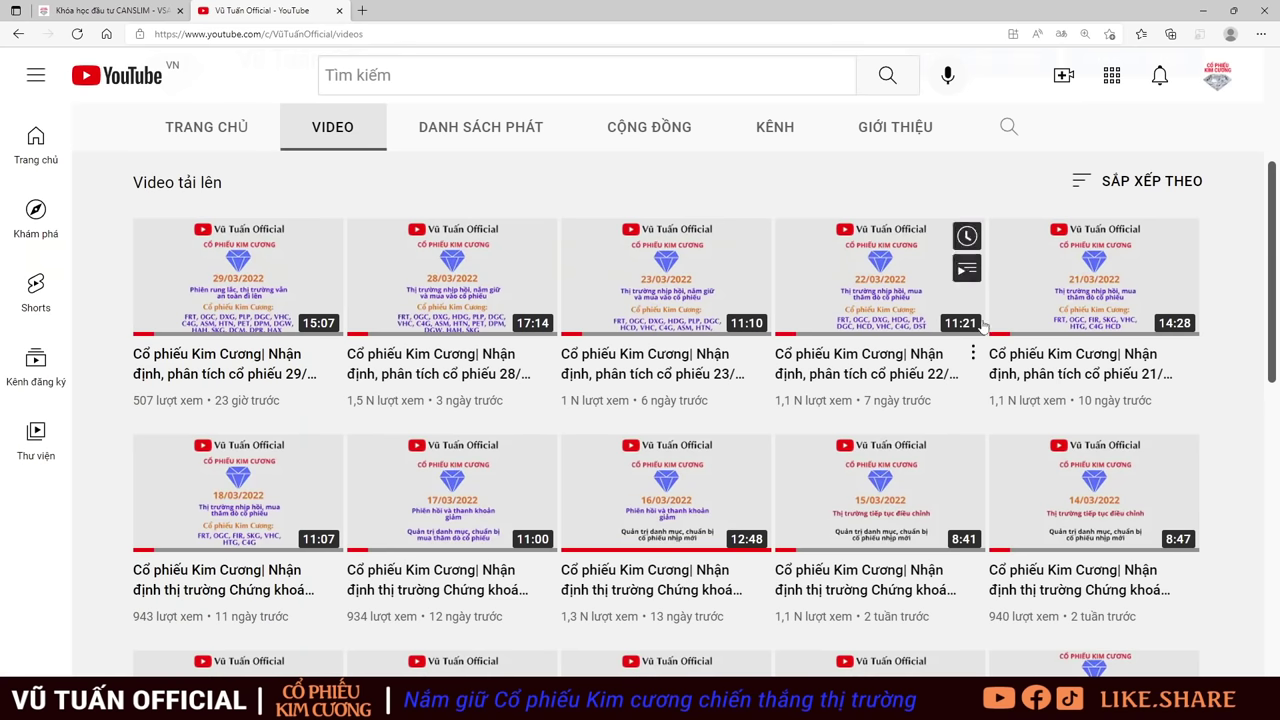
{"action": "mouse_move", "coordinate": [1097, 325]}
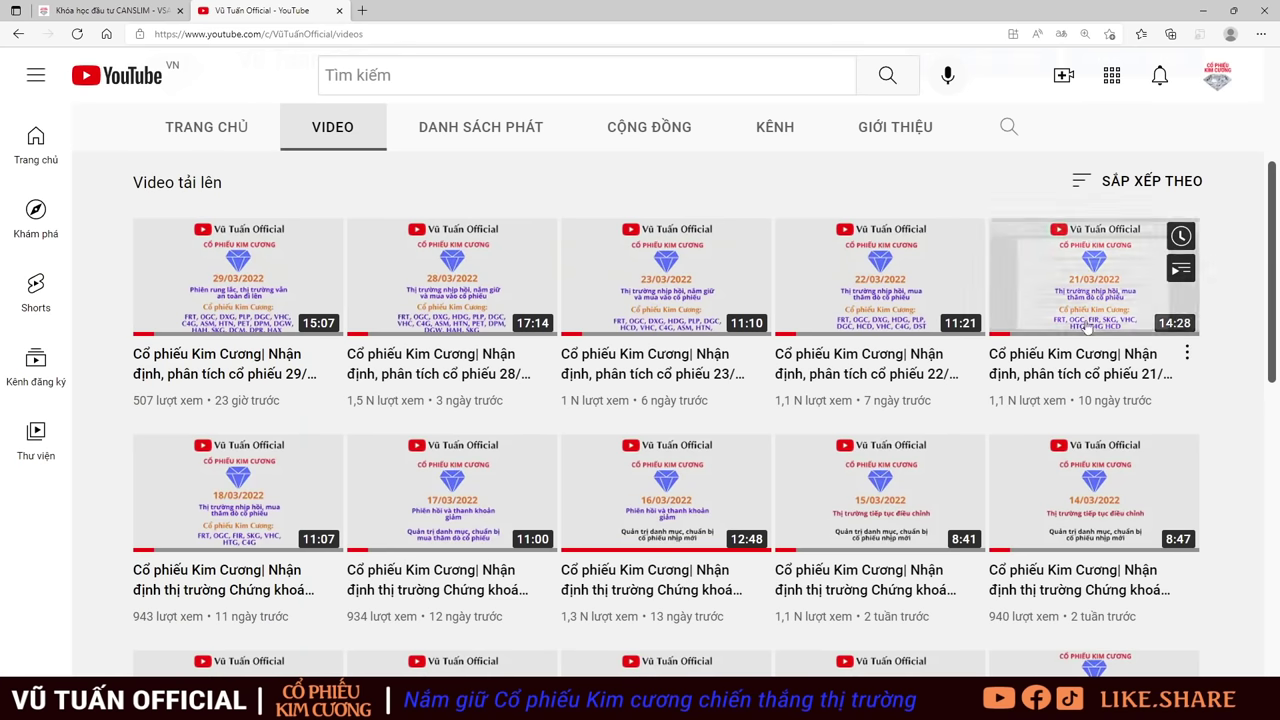
{"action": "mouse_move", "coordinate": [302, 400]}
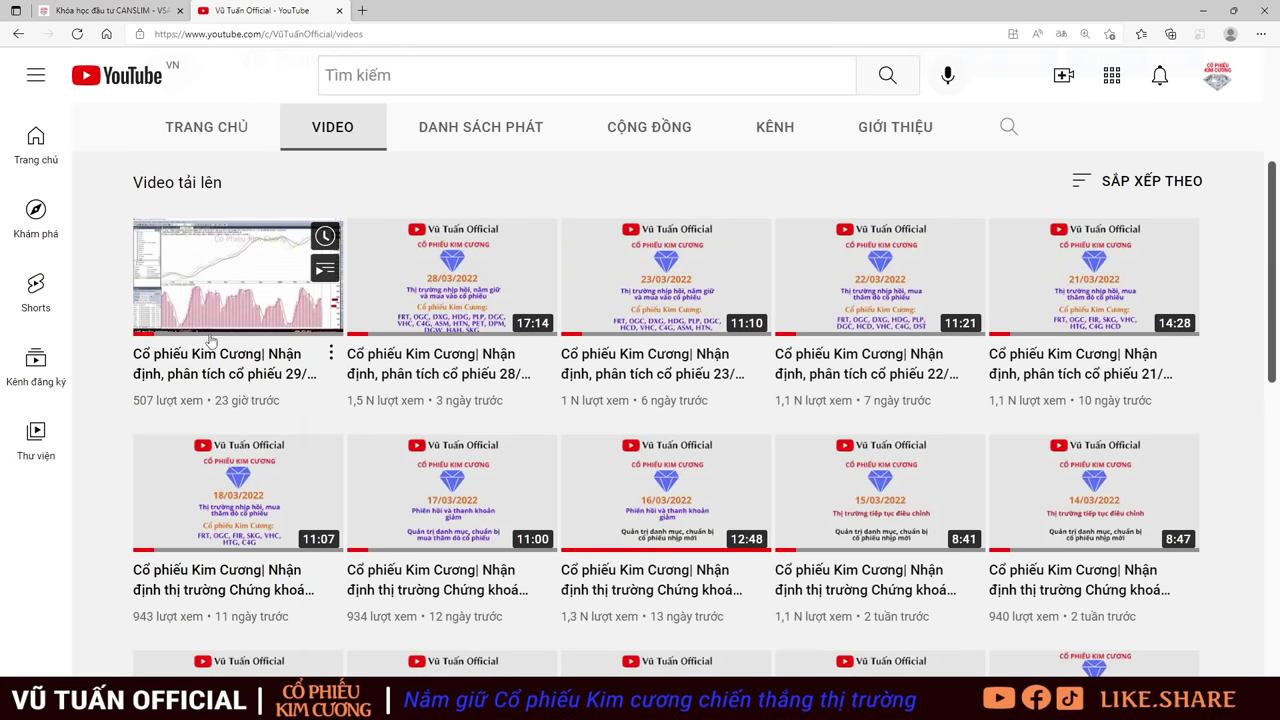
- Switch to AmiBroker, widen the Analysis5 results pane and bring the Up.box to KL vat kiet columns into view
{"action": "key", "text": "alt+Tab"}
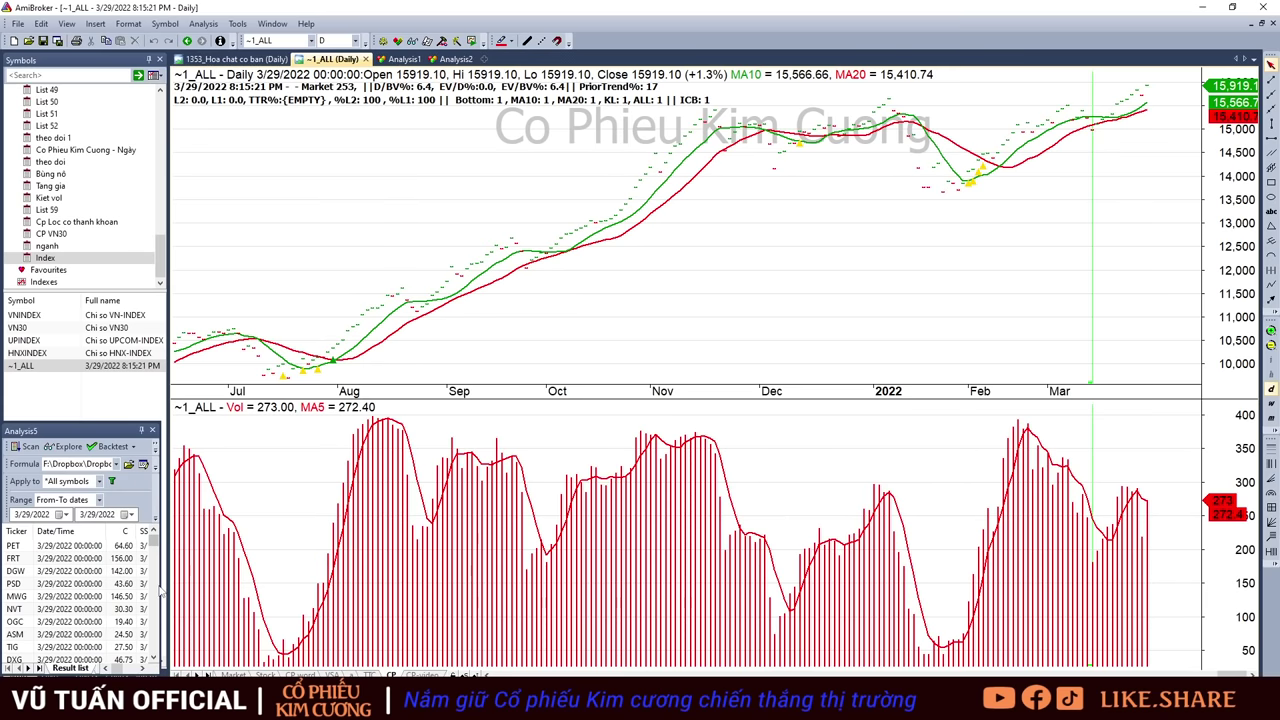
{"action": "left_click_drag", "start_coordinate": [160, 585], "coordinate": [741, 585]}
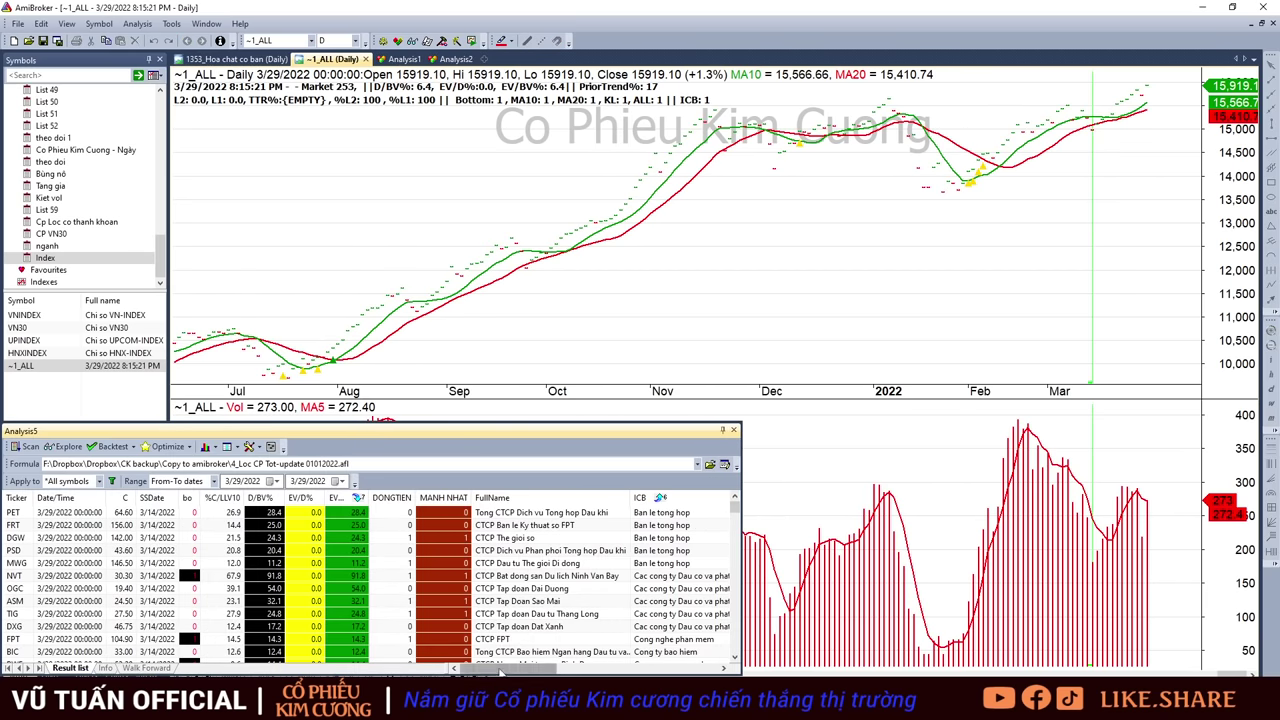
{"action": "scroll", "coordinate": [366, 580], "scroll_direction": "right", "scroll_amount": 5}
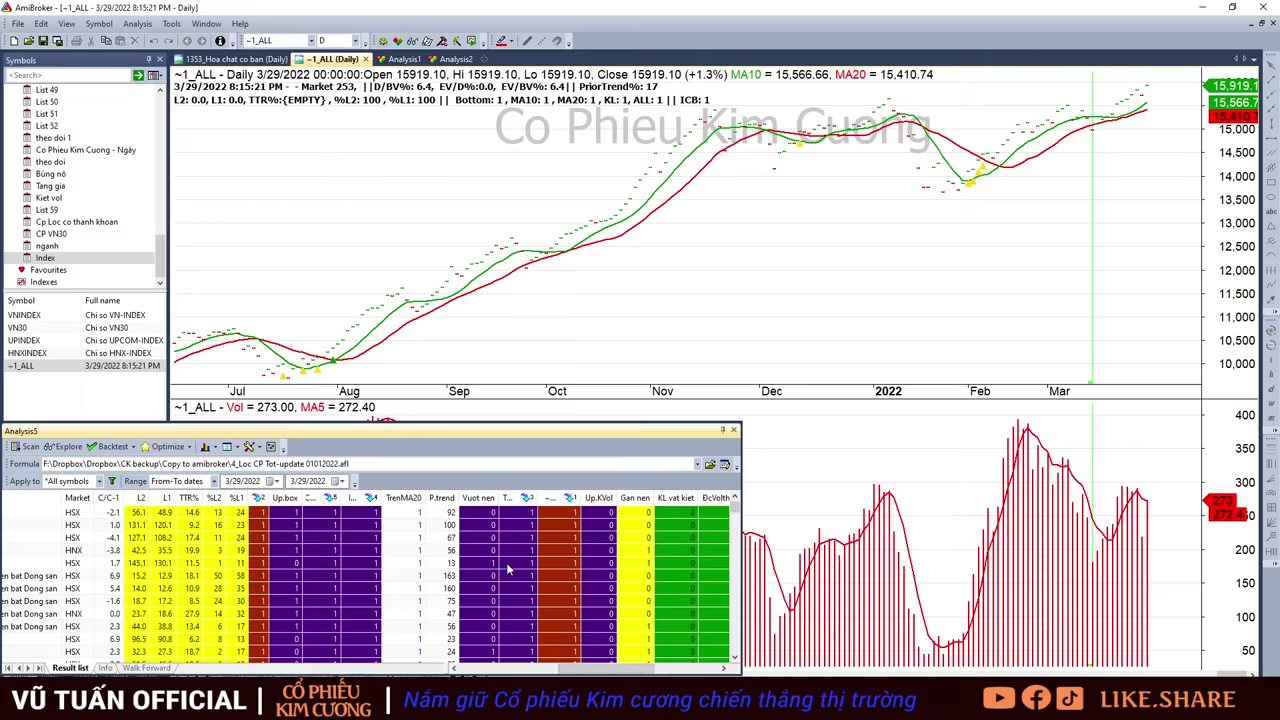
- Open the PET chart from the analysis results and examine its bars from the February rise through the March base to the breakout
{"action": "left_click", "coordinate": [557, 517]}
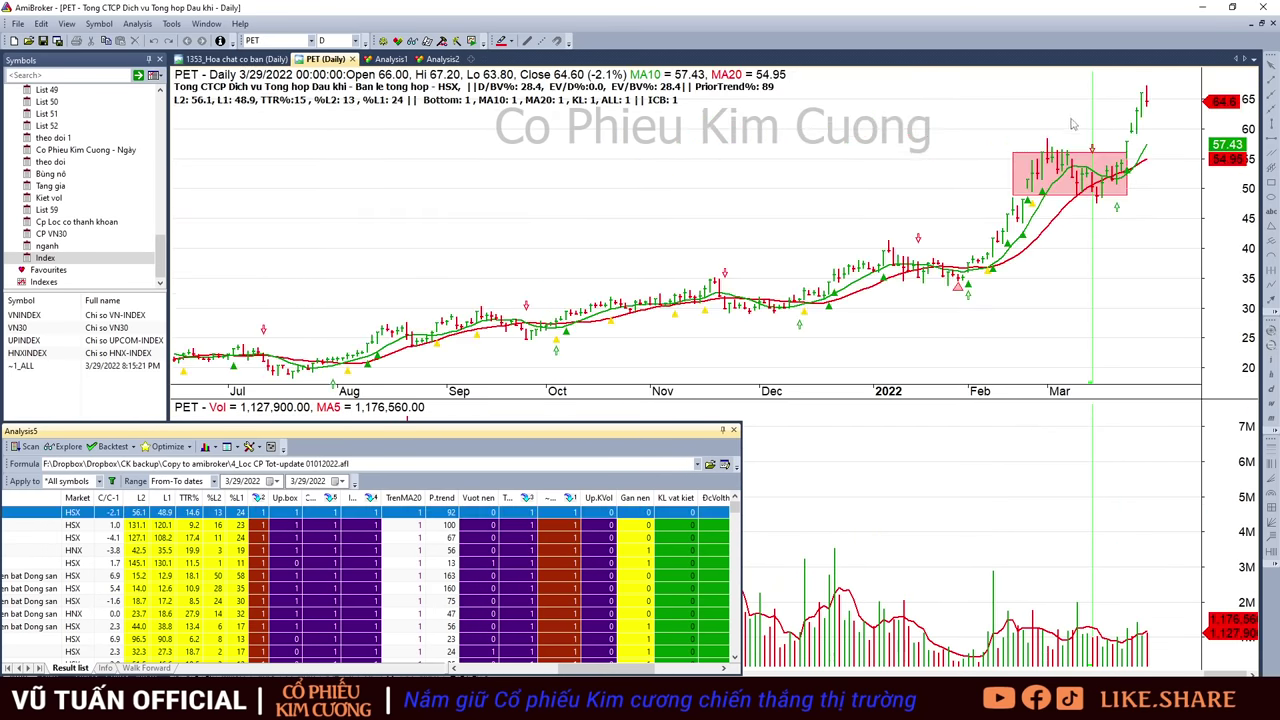
{"action": "left_click", "coordinate": [1118, 222]}
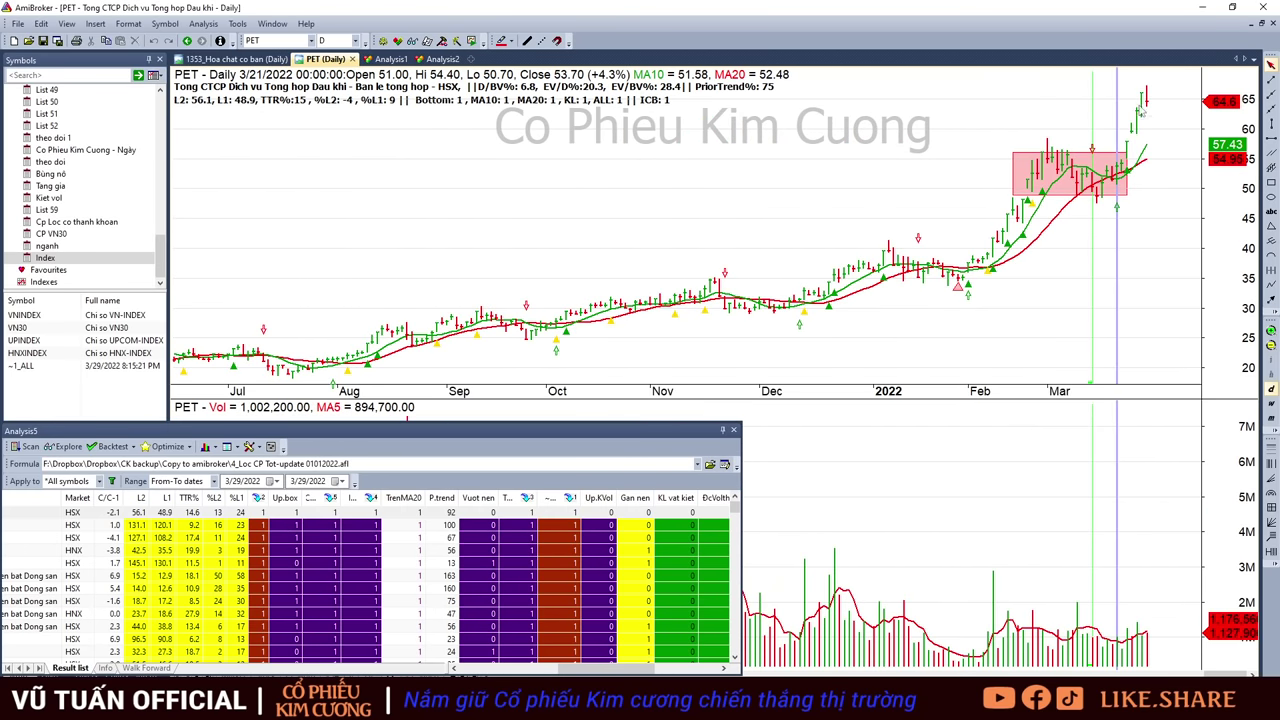
{"action": "left_click", "coordinate": [1140, 108]}
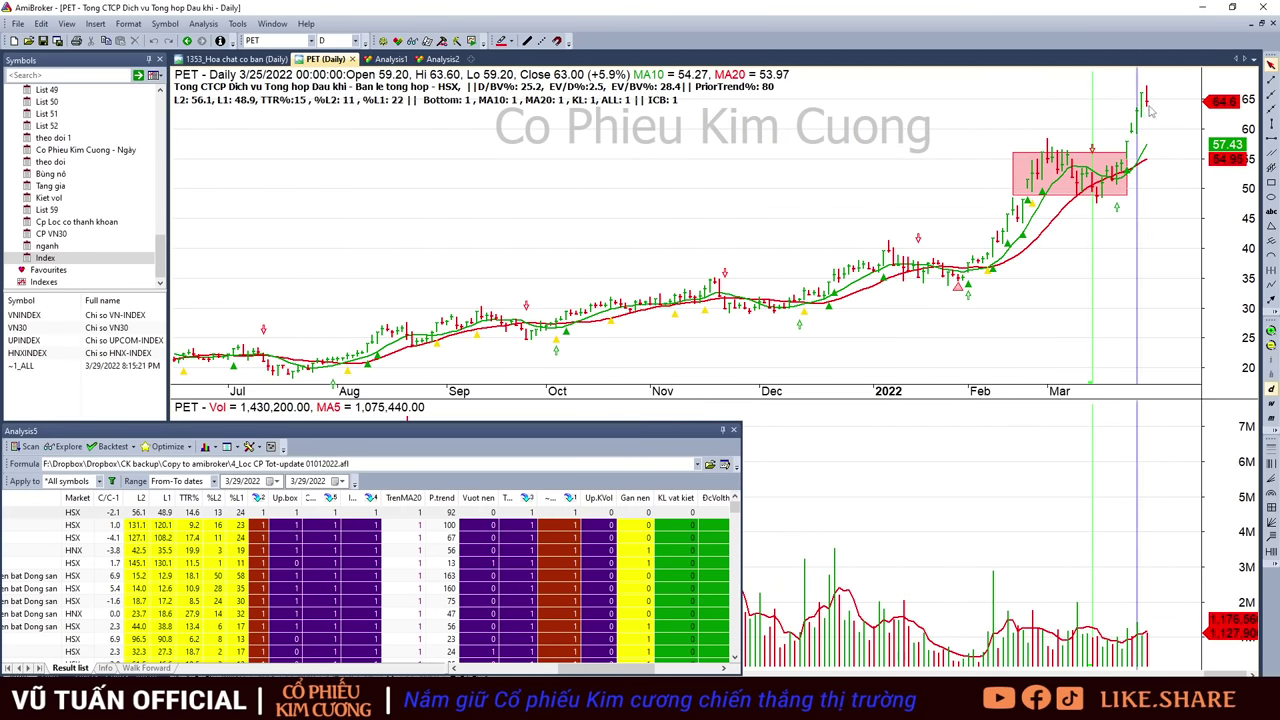
{"action": "left_click", "coordinate": [977, 278]}
{"action": "left_click", "coordinate": [984, 278]}
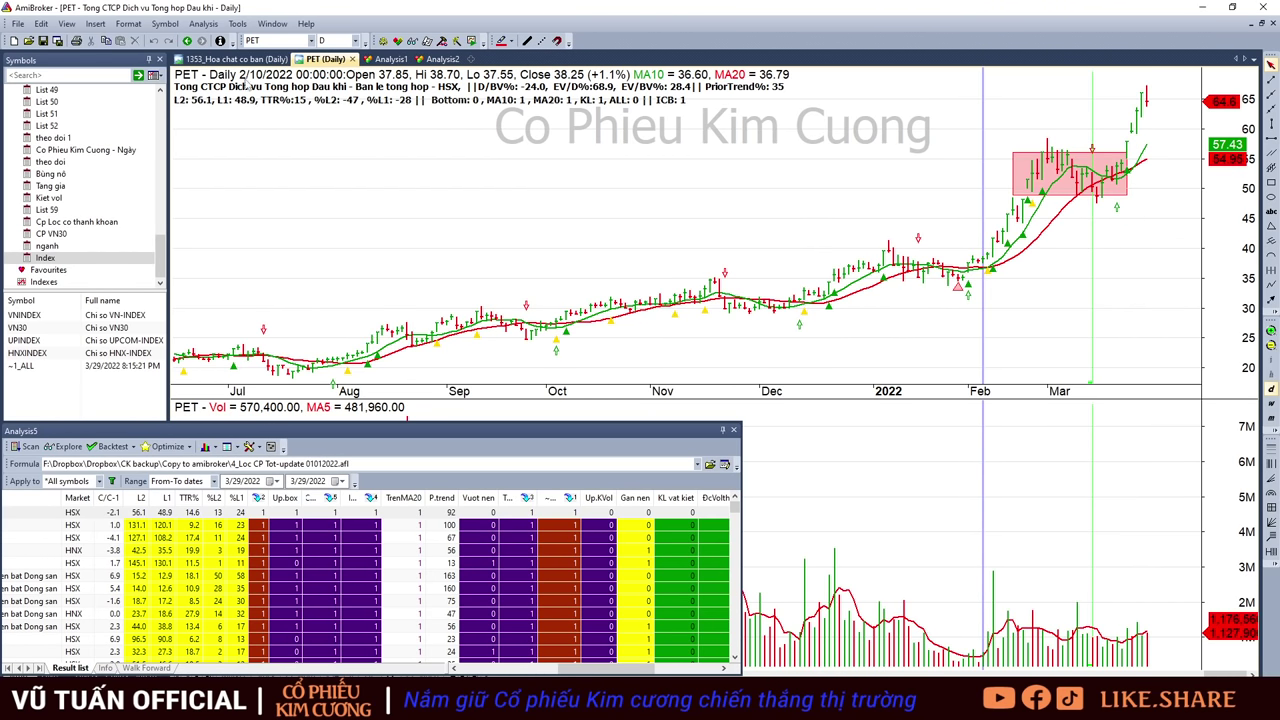
{"action": "left_click_drag", "start_coordinate": [1007, 241], "coordinate": [1115, 227]}
{"action": "left_click", "coordinate": [1084, 221]}
{"action": "left_click", "coordinate": [1097, 228]}
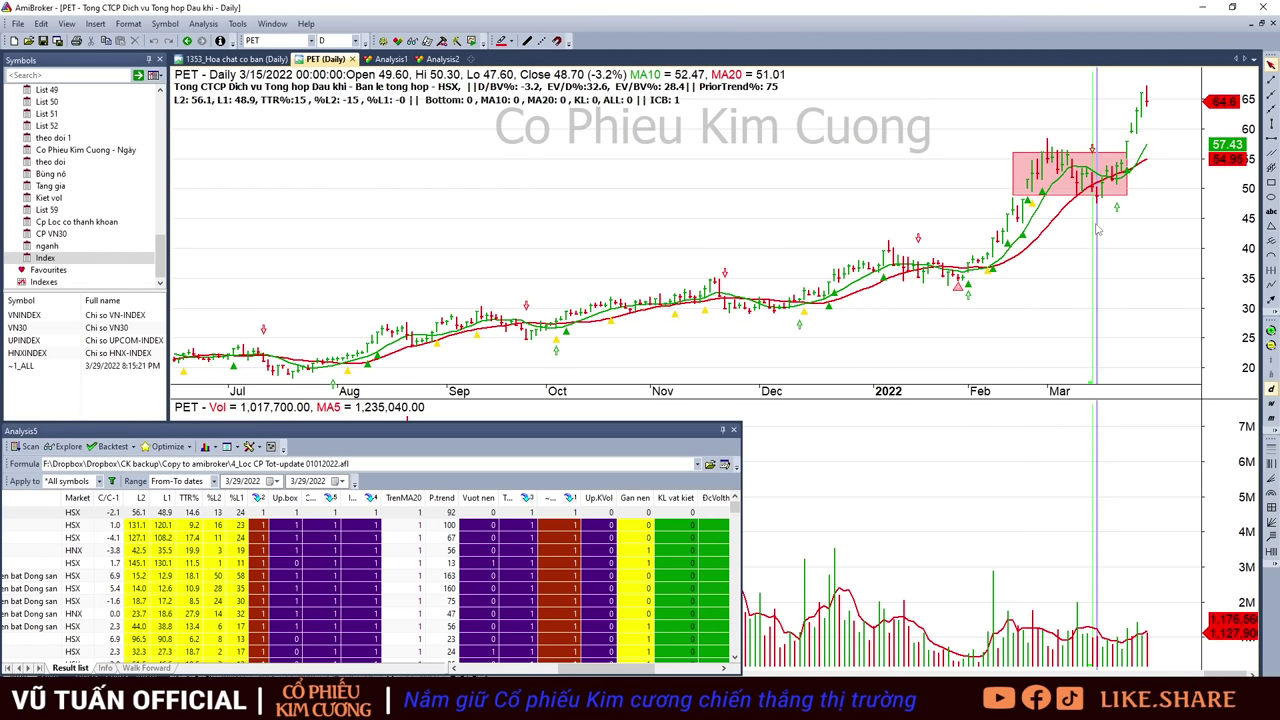
{"action": "left_click", "coordinate": [1181, 187]}
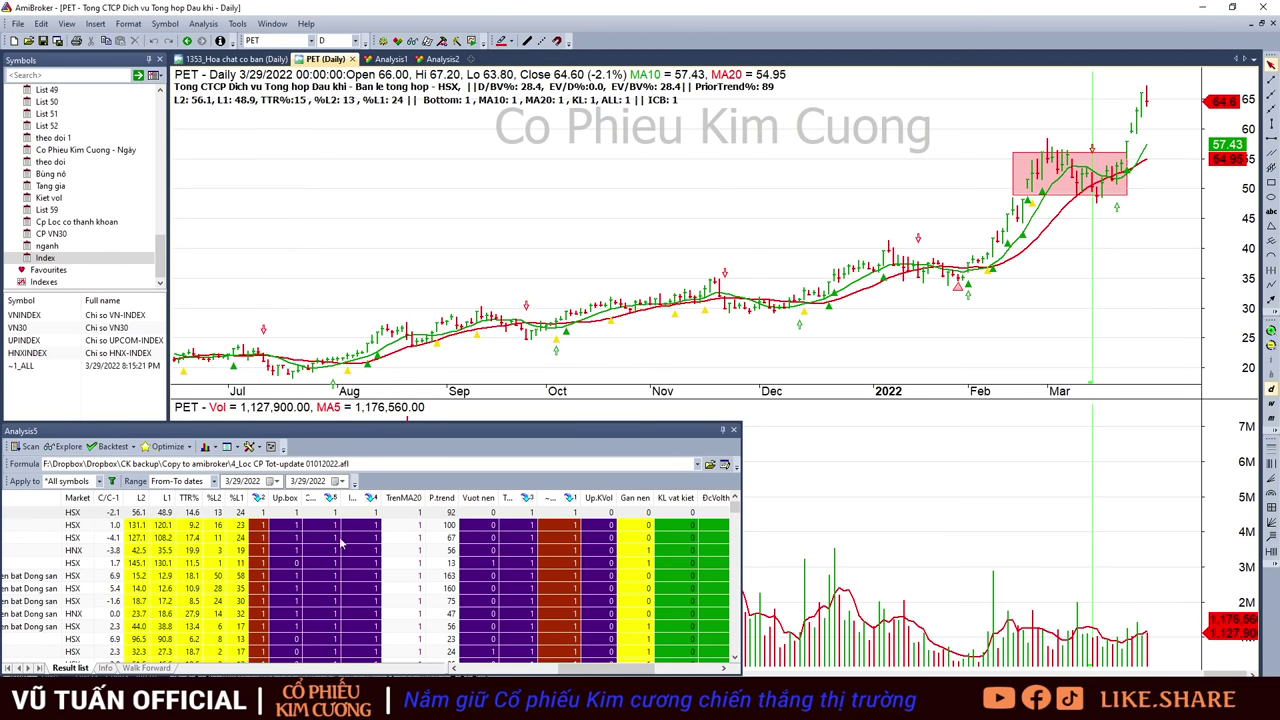
- Open the FRT, DGW and PSD charts one after another from the analysis results to review their breakouts
{"action": "left_click", "coordinate": [388, 526]}
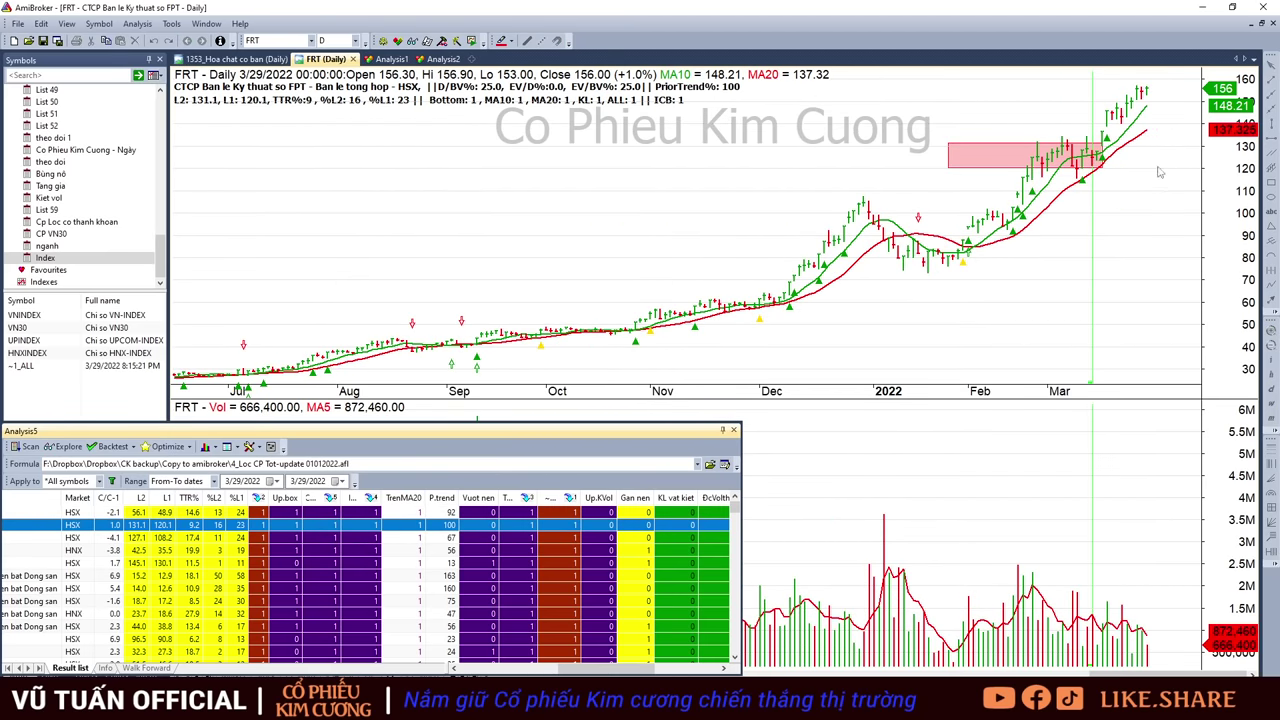
{"action": "key", "text": "Down"}
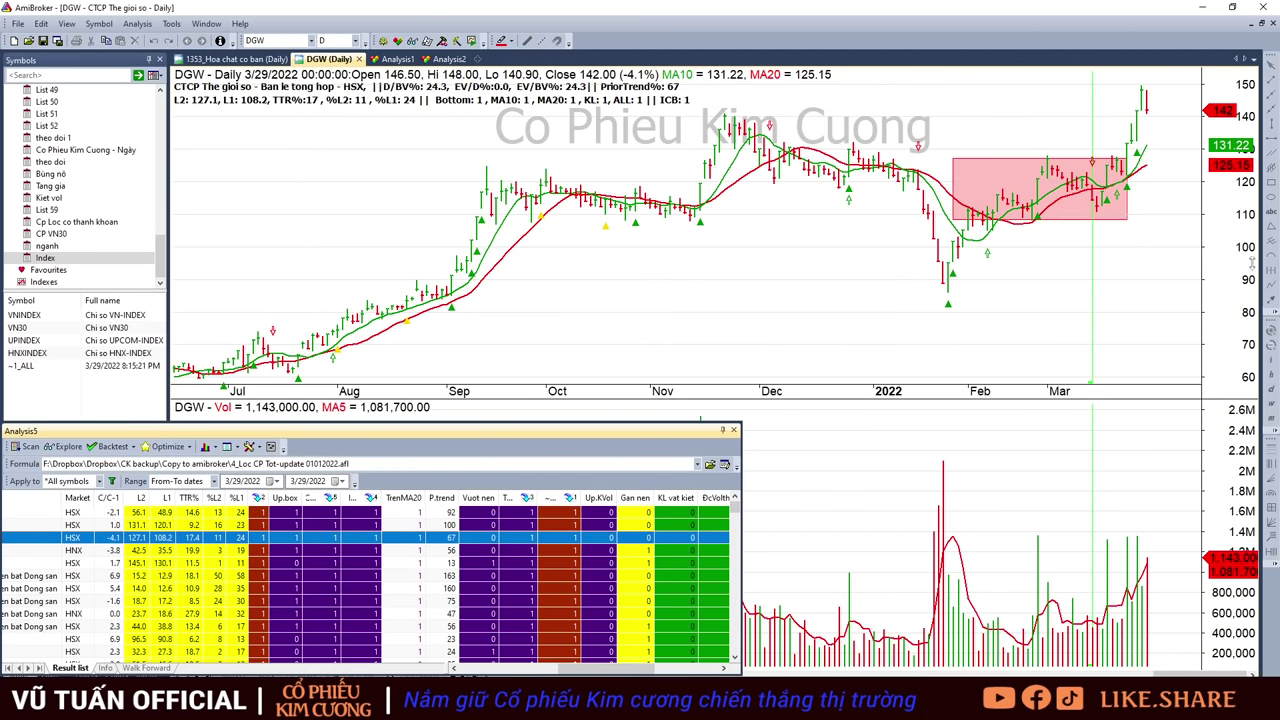
{"action": "key", "text": "Down"}
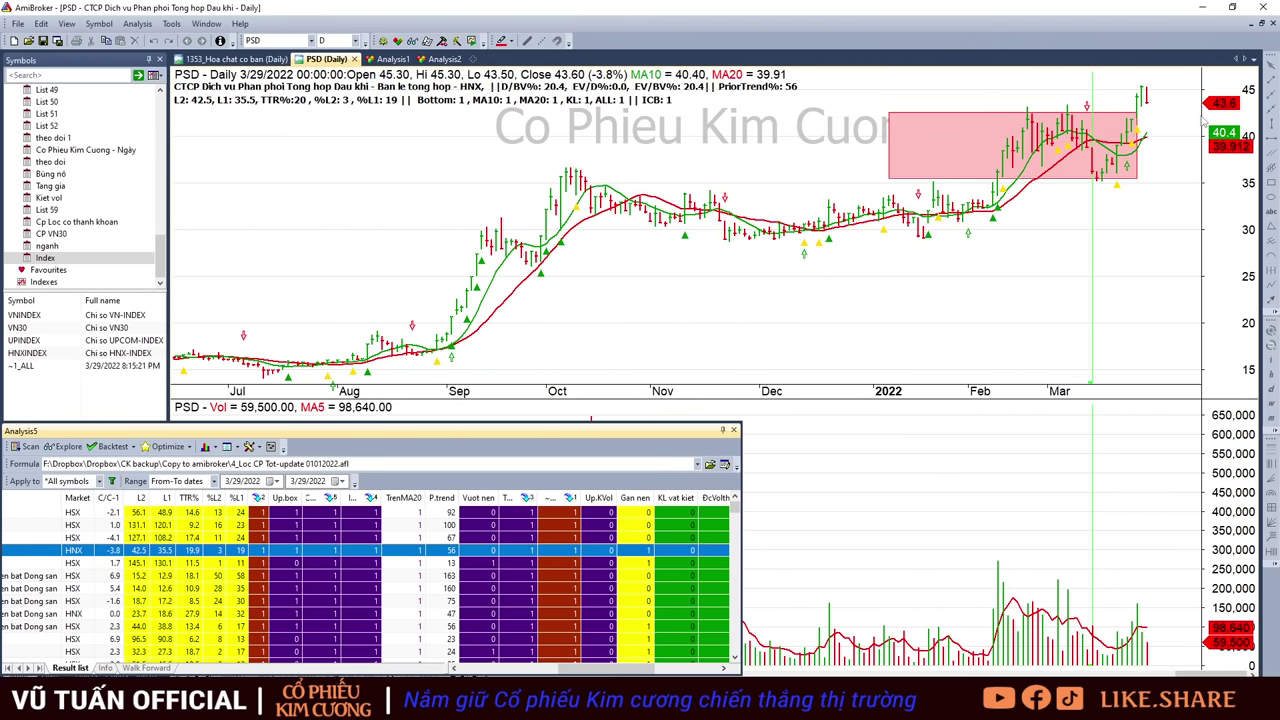
- Open the MWG chart and examine bars across its price base, from 11/26/2021 to the latest session
{"action": "key", "text": "Down"}
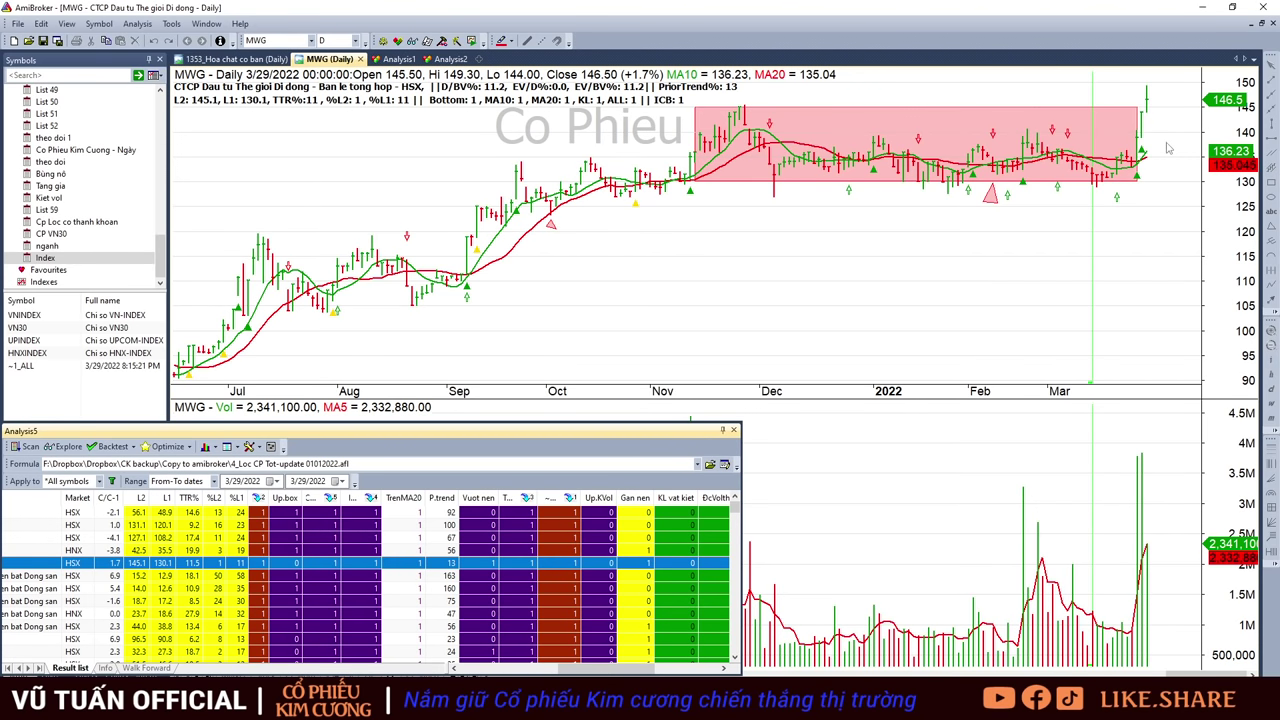
{"action": "left_click", "coordinate": [884, 300]}
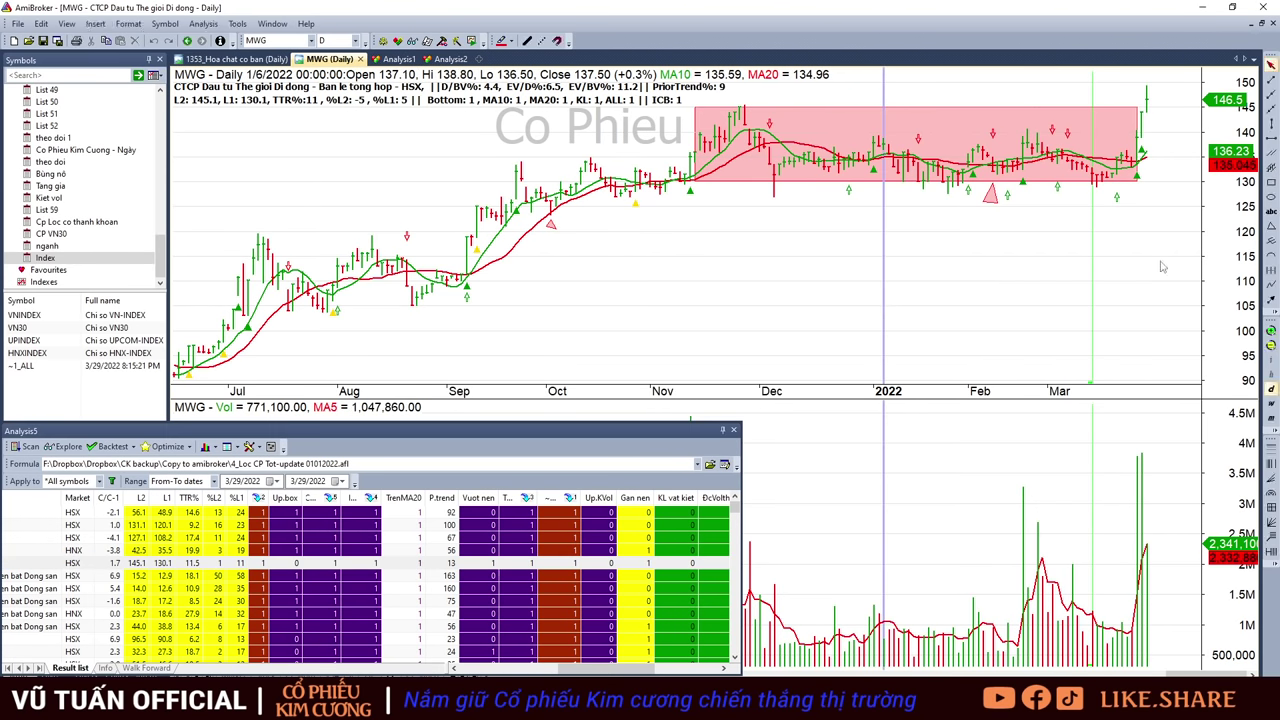
{"action": "left_click", "coordinate": [1061, 253]}
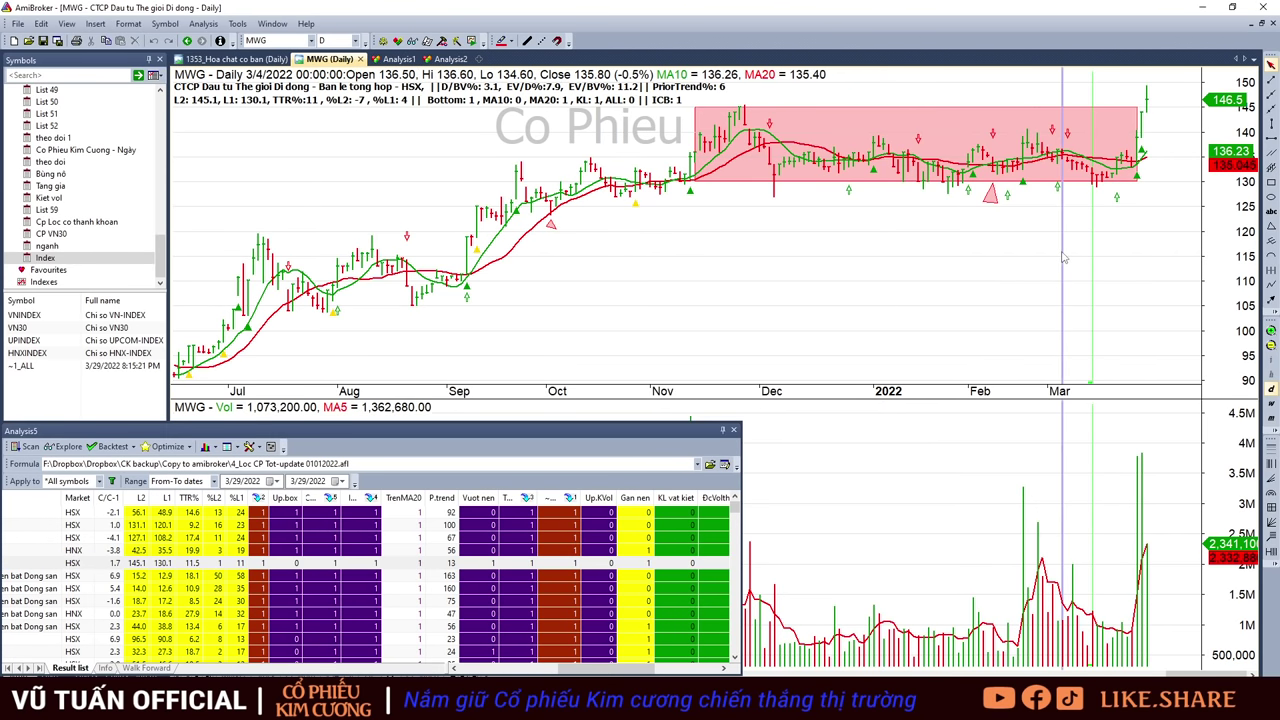
{"action": "left_click", "coordinate": [1147, 128]}
{"action": "left_click", "coordinate": [744, 220]}
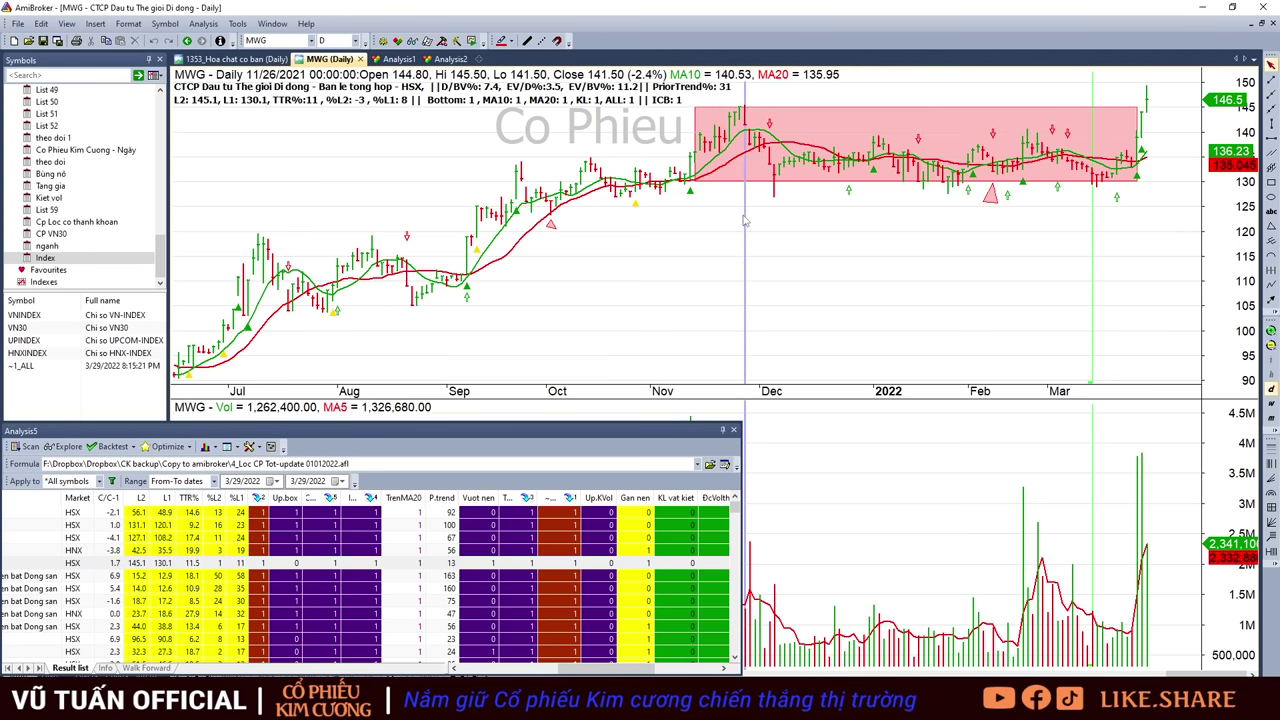
{"action": "left_click", "coordinate": [1186, 312]}
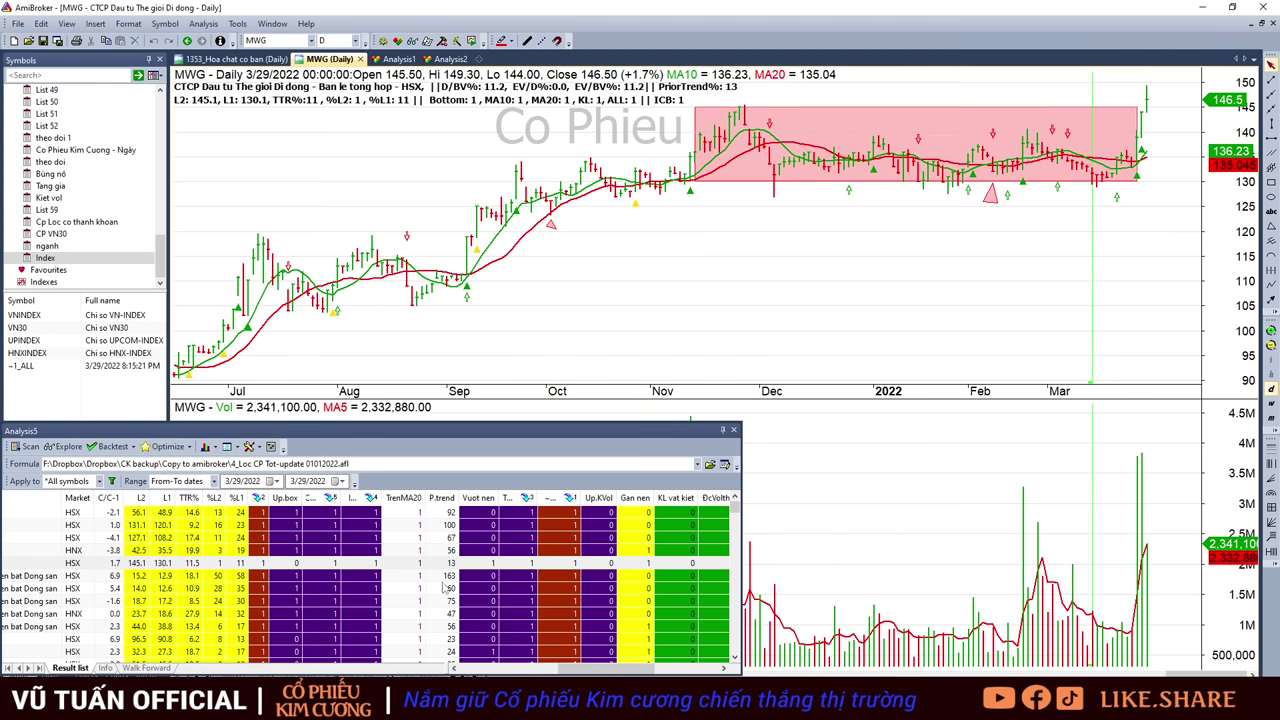
- Open the NVT chart from the analysis results and inspect the start of its March rise around 3/15/2022
{"action": "left_click", "coordinate": [430, 577]}
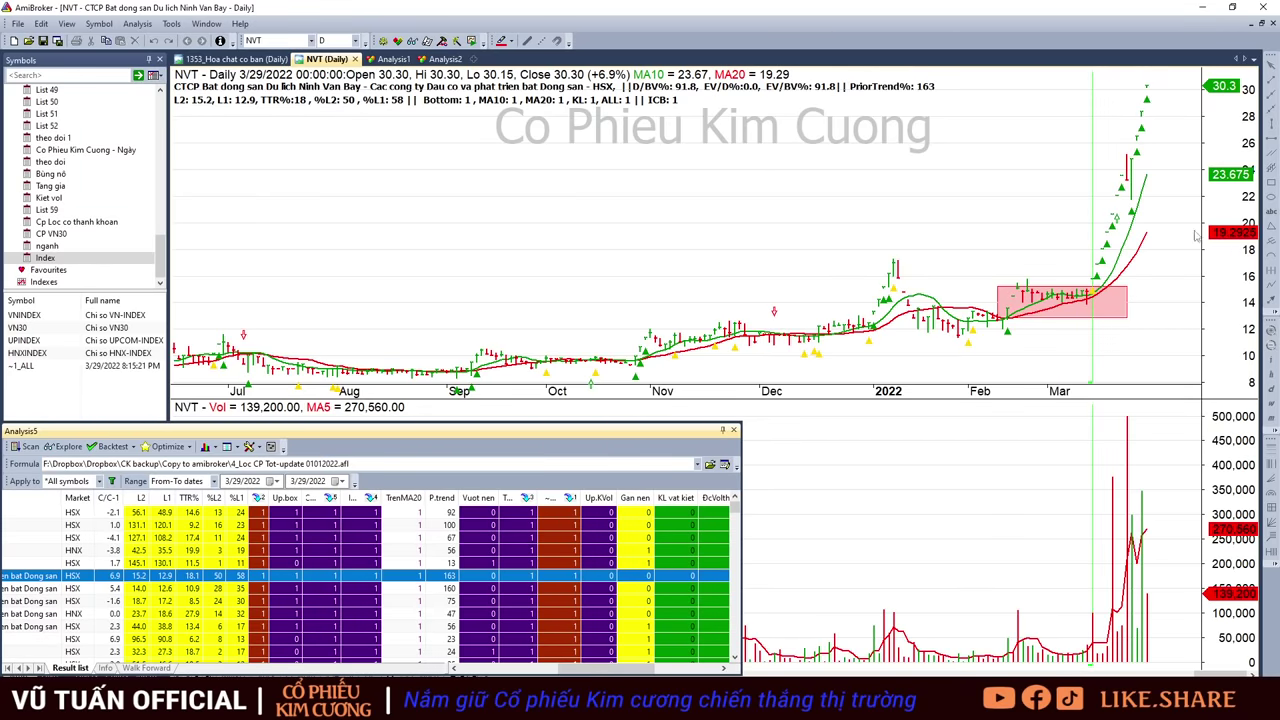
{"action": "mouse_move", "coordinate": [1161, 191]}
{"action": "mouse_move", "coordinate": [1101, 253]}
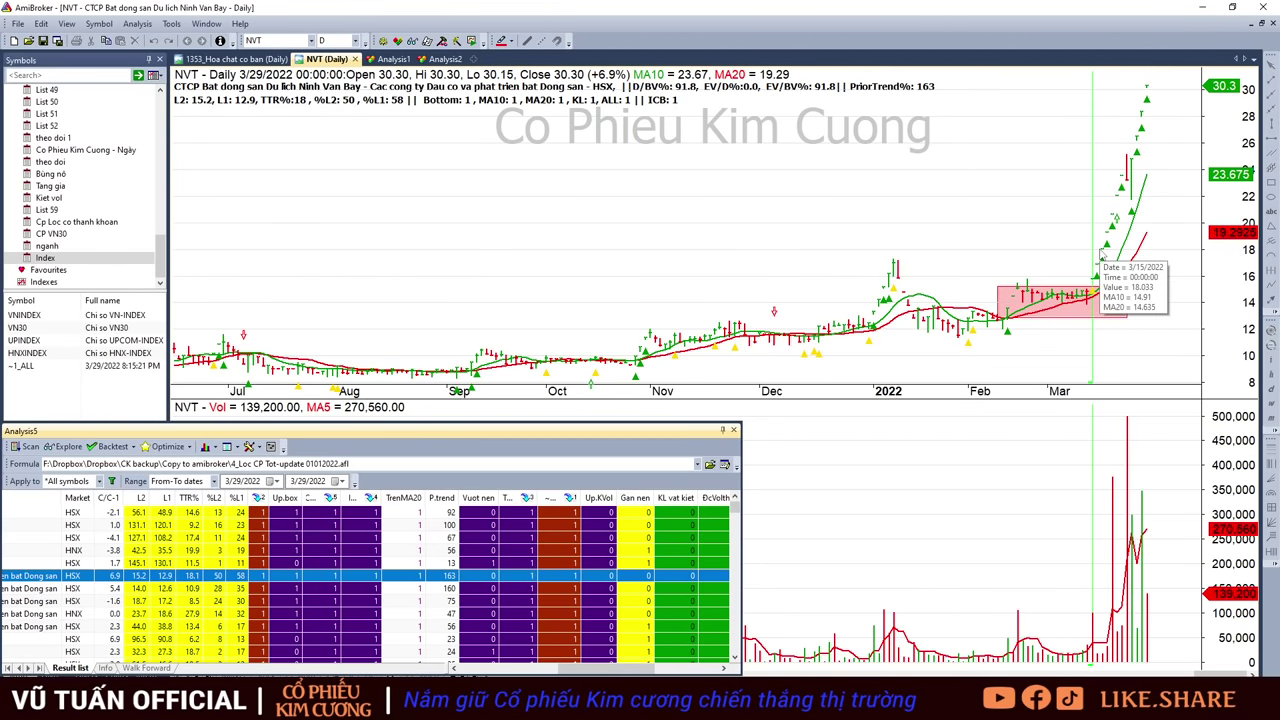
- Bring up the OGC chart in AmiBroker and examine its March base and breakout
{"action": "key", "text": "Down"}
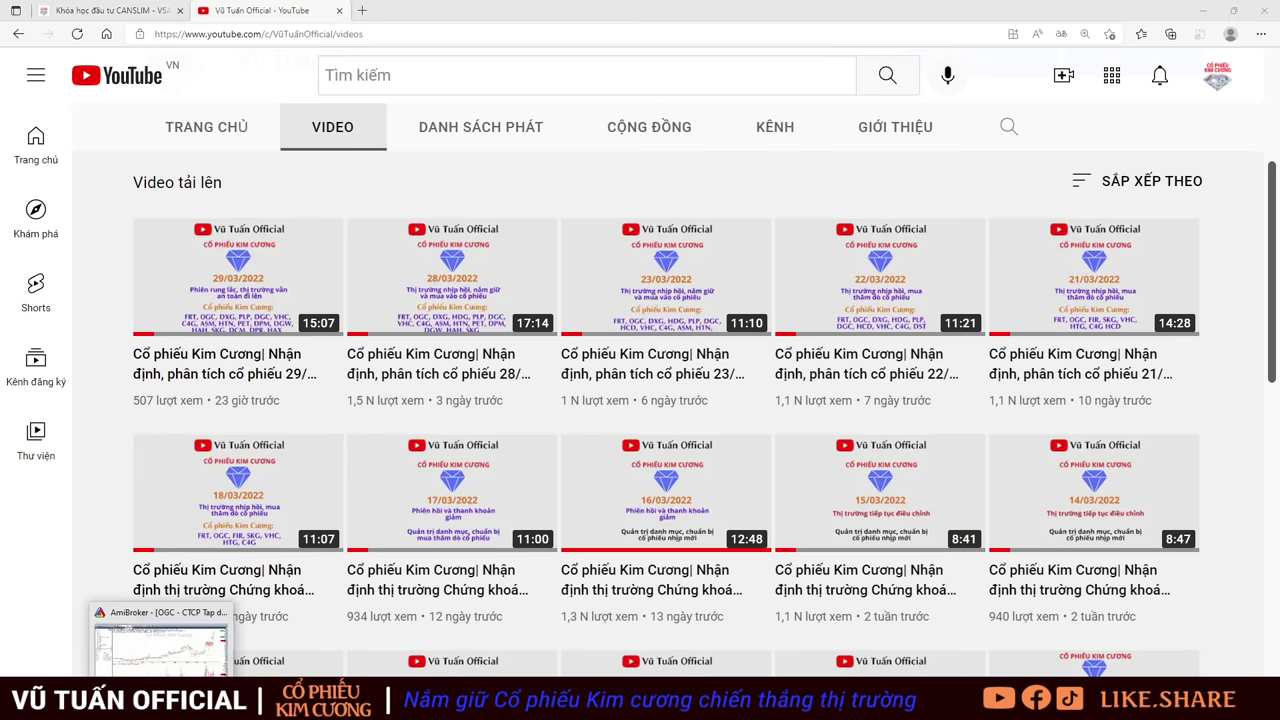
{"action": "left_click", "coordinate": [163, 705]}
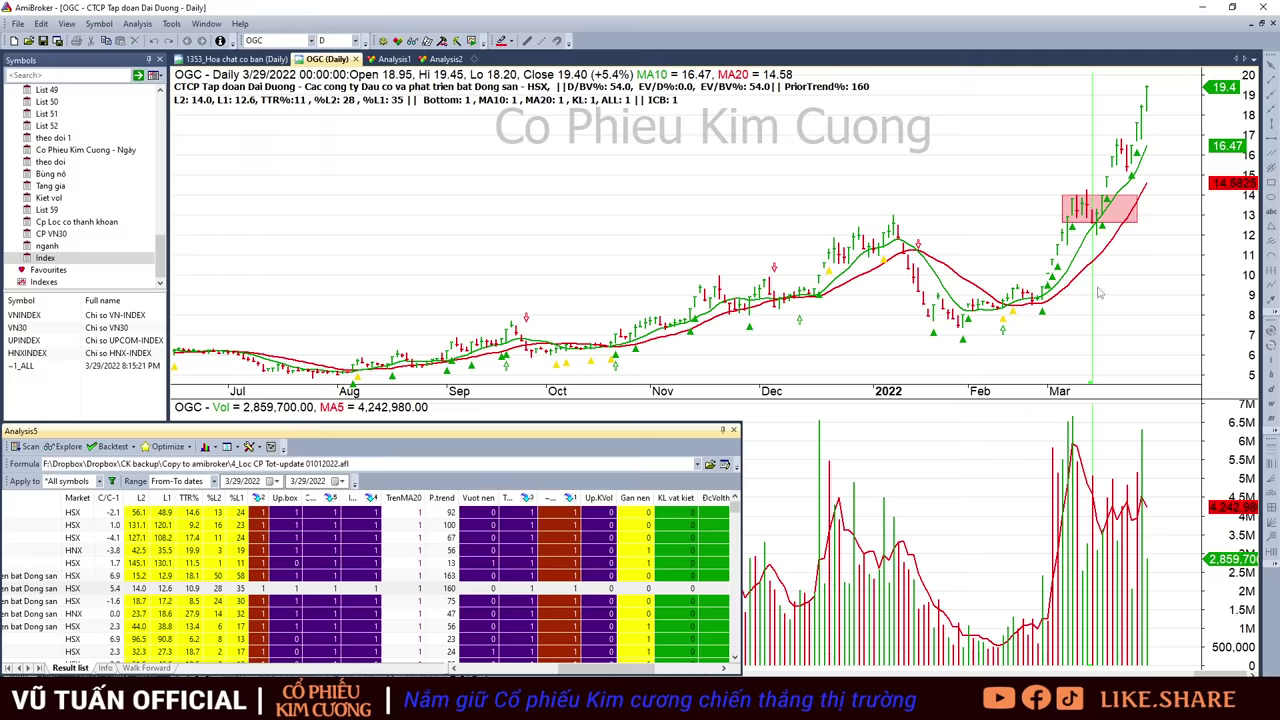
{"action": "mouse_move", "coordinate": [1092, 367]}
{"action": "mouse_move", "coordinate": [1130, 196]}
- Open the ASM chart from the analysis results and examine its February–March base and latest bars
{"action": "left_click", "coordinate": [586, 601]}
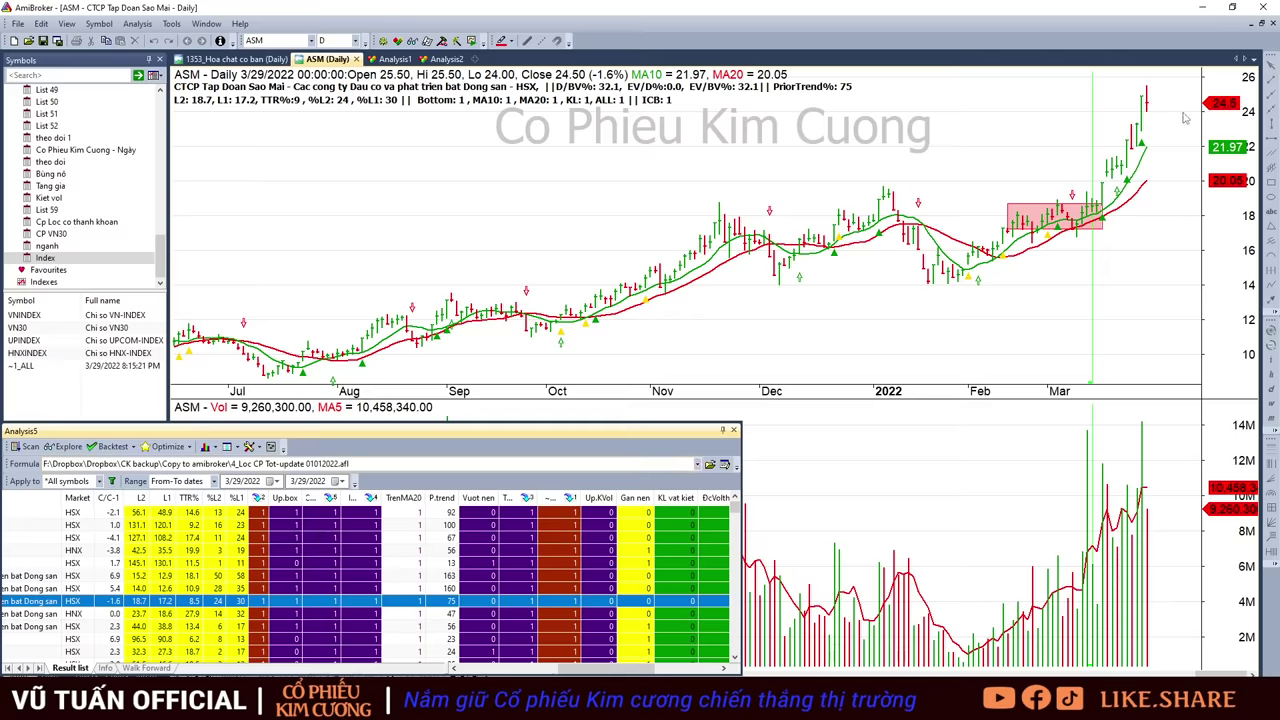
{"action": "mouse_move", "coordinate": [1170, 128]}
{"action": "mouse_move", "coordinate": [951, 351]}
{"action": "mouse_move", "coordinate": [1098, 289]}
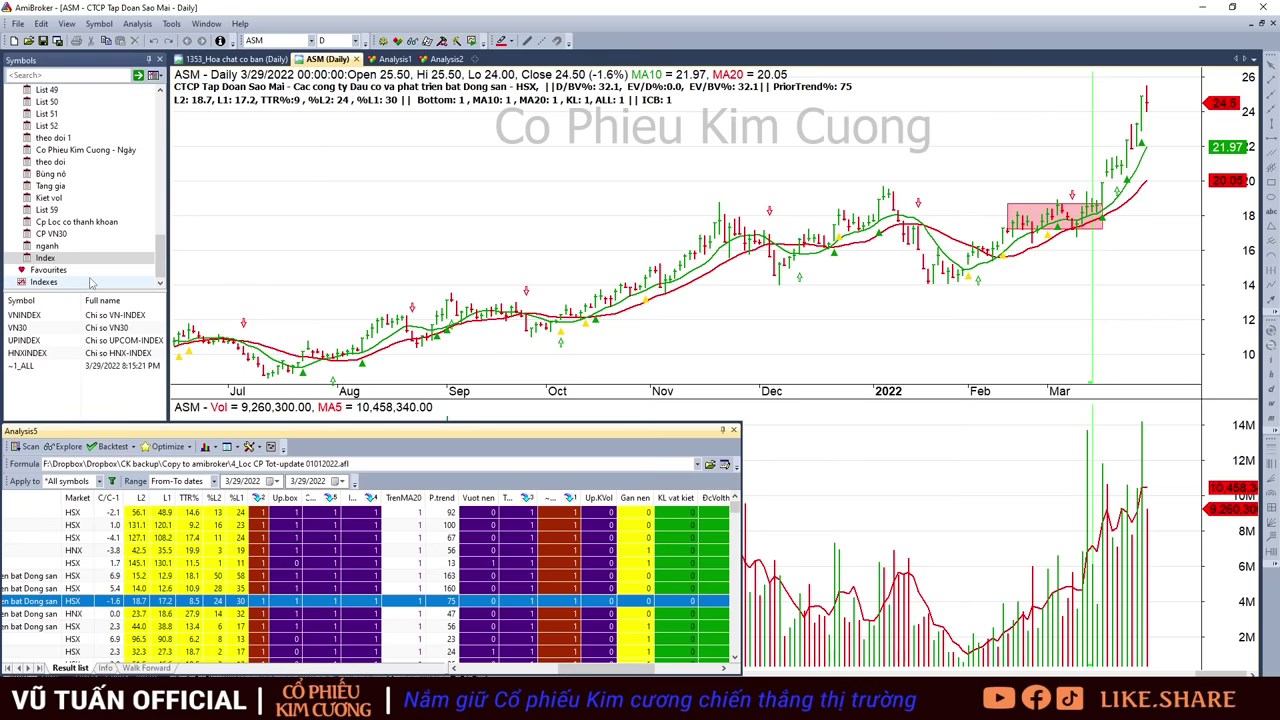
- Open the VNINDEX chart and inspect its January 2022 low, the 3/15/2022 bar and the latest session
{"action": "left_click", "coordinate": [105, 318]}
{"action": "left_click", "coordinate": [506, 262]}
{"action": "left_click", "coordinate": [130, 317]}
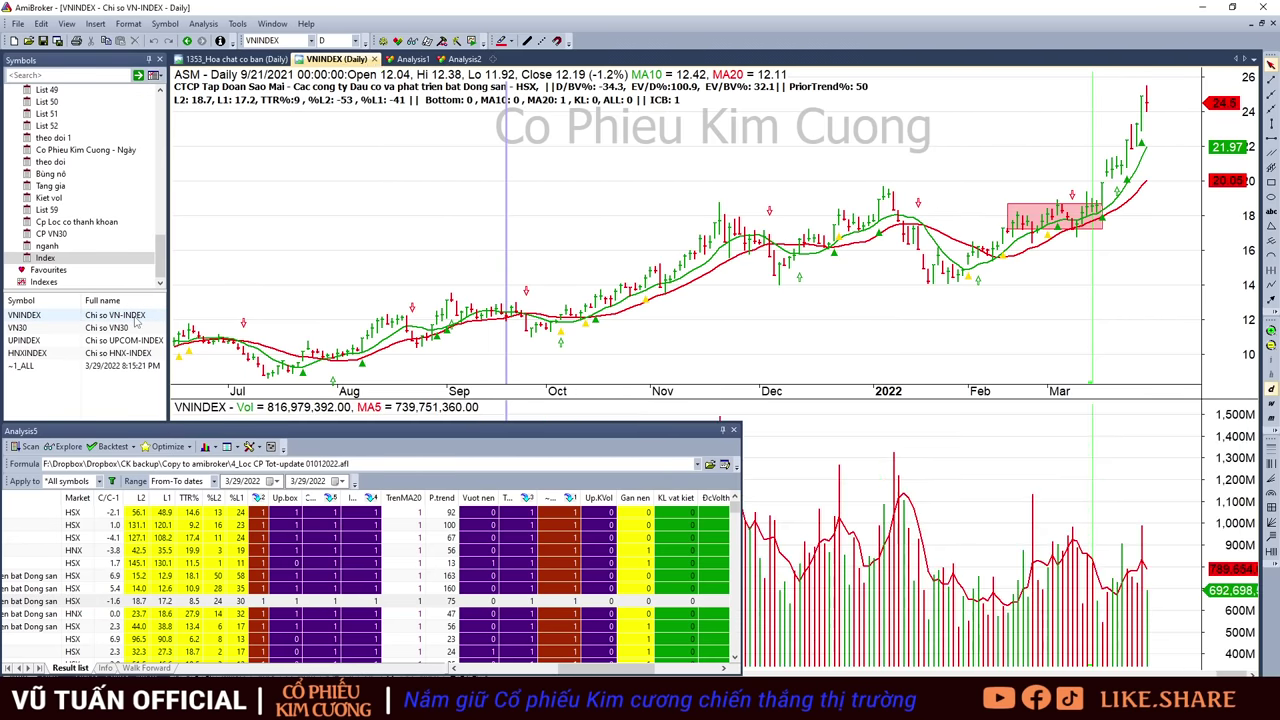
{"action": "left_click", "coordinate": [934, 200]}
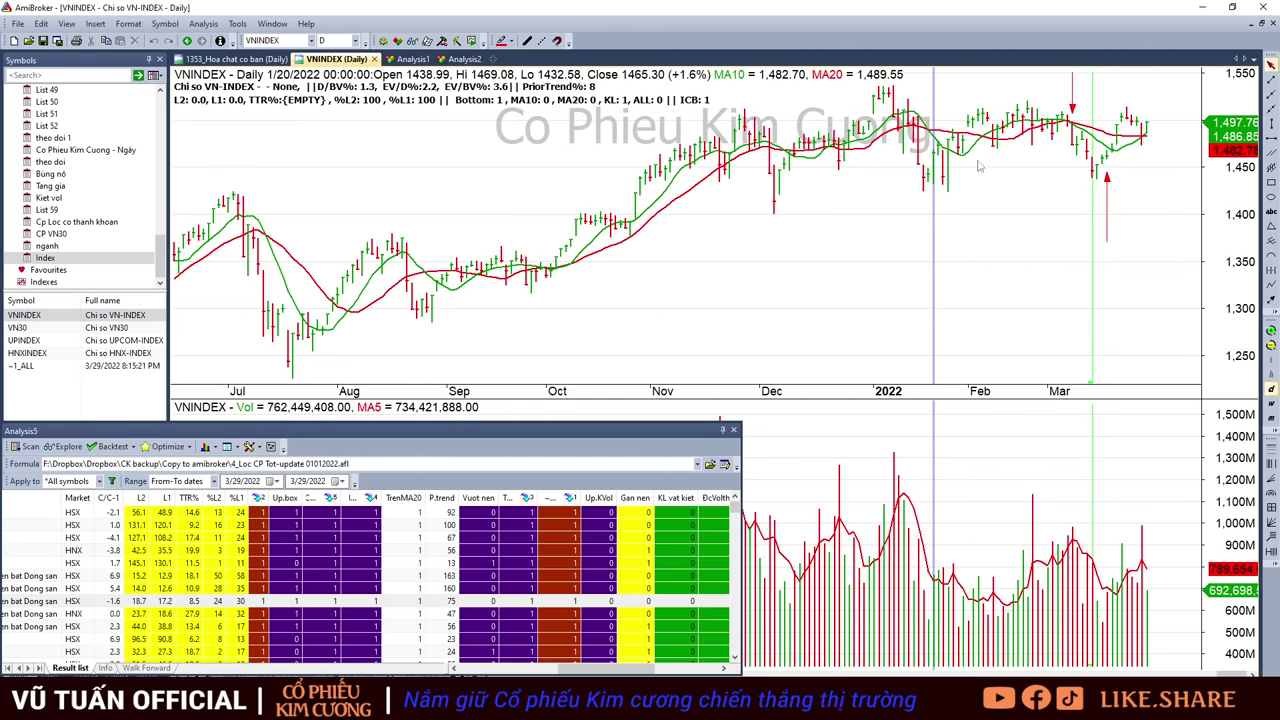
{"action": "left_click", "coordinate": [905, 200]}
{"action": "left_click", "coordinate": [940, 185]}
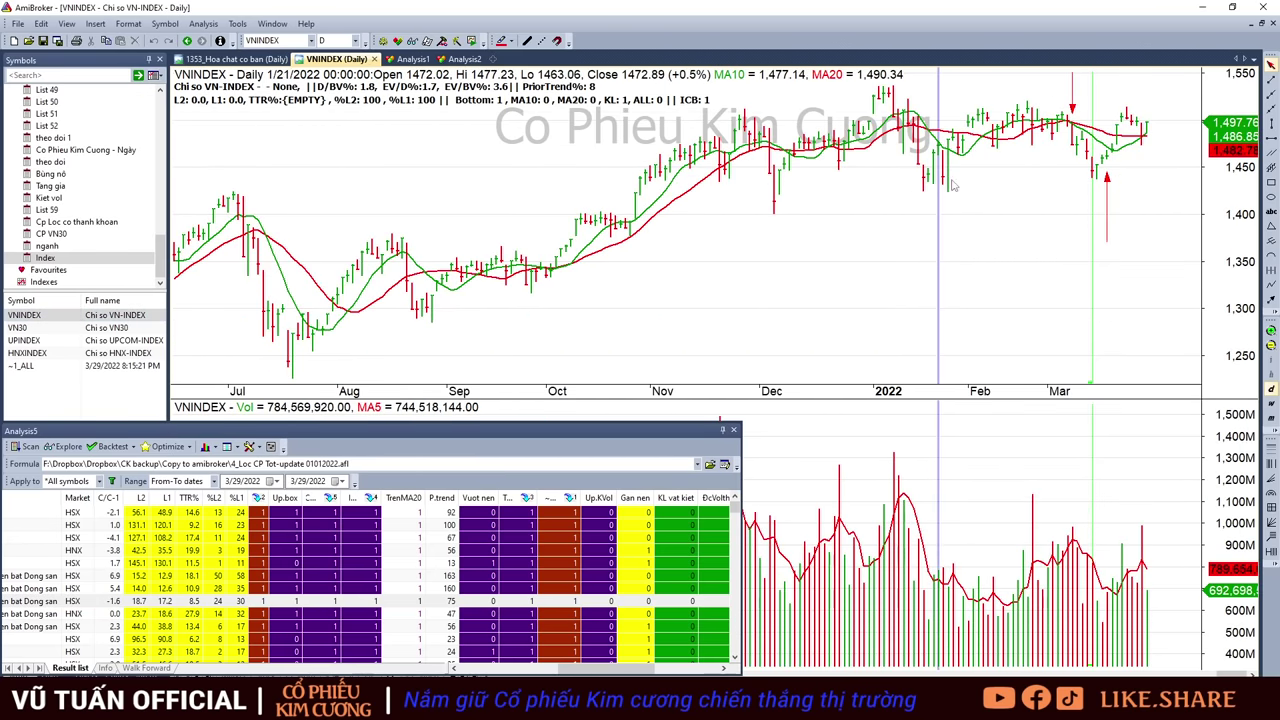
{"action": "left_click", "coordinate": [1095, 186]}
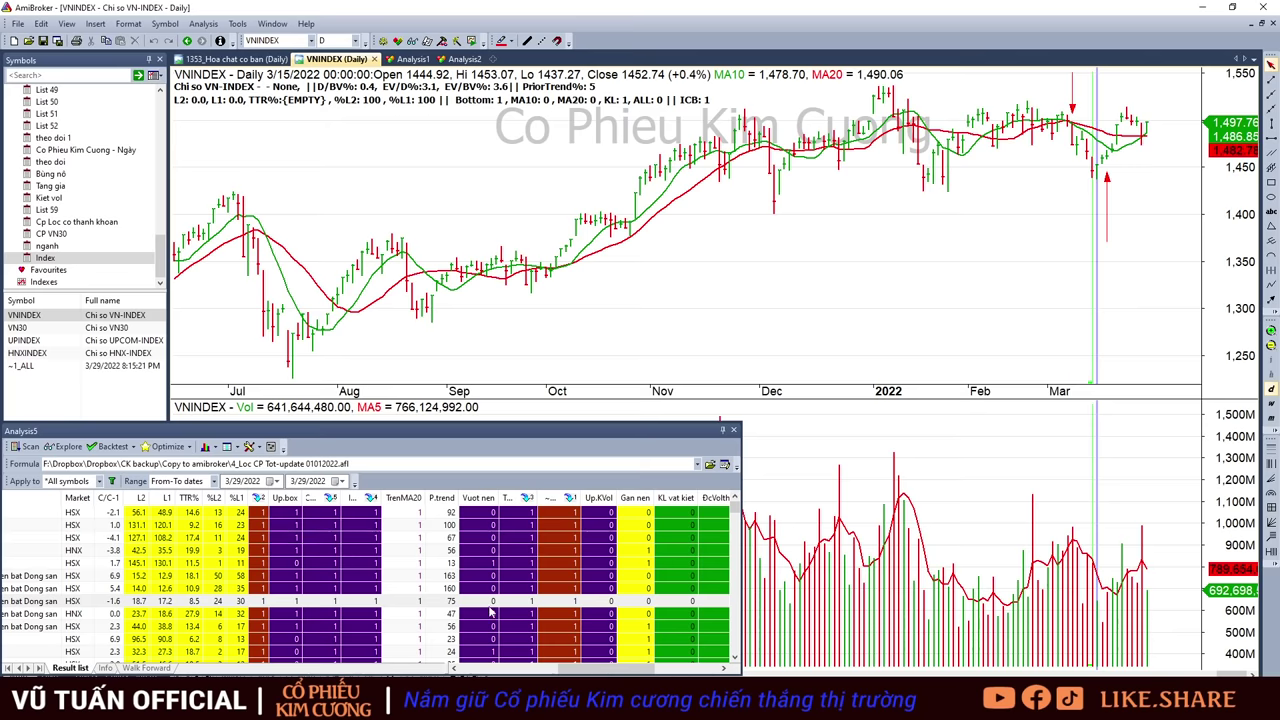
{"action": "left_click", "coordinate": [1190, 259]}
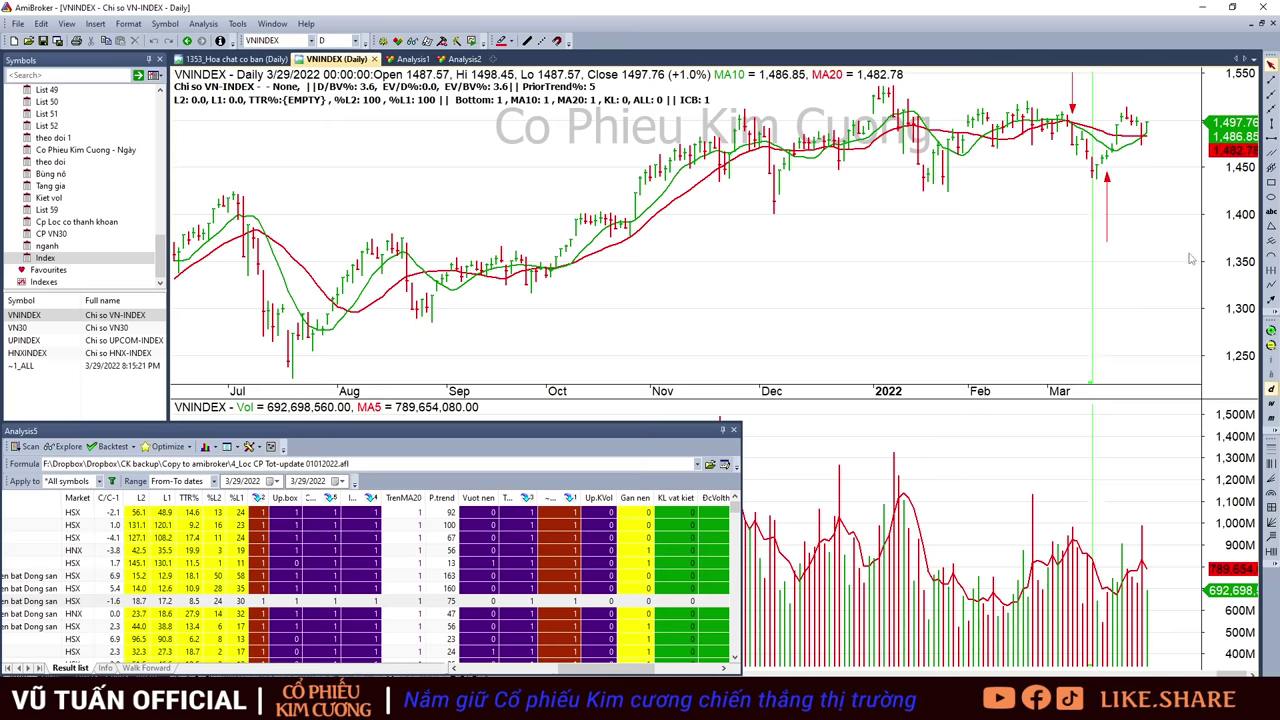
- Open the TIG, DXG and FPT charts in turn from the analysis results, inspecting FPT's 3/28/2022 and 3/29/2022 bars
{"action": "left_click", "coordinate": [576, 613]}
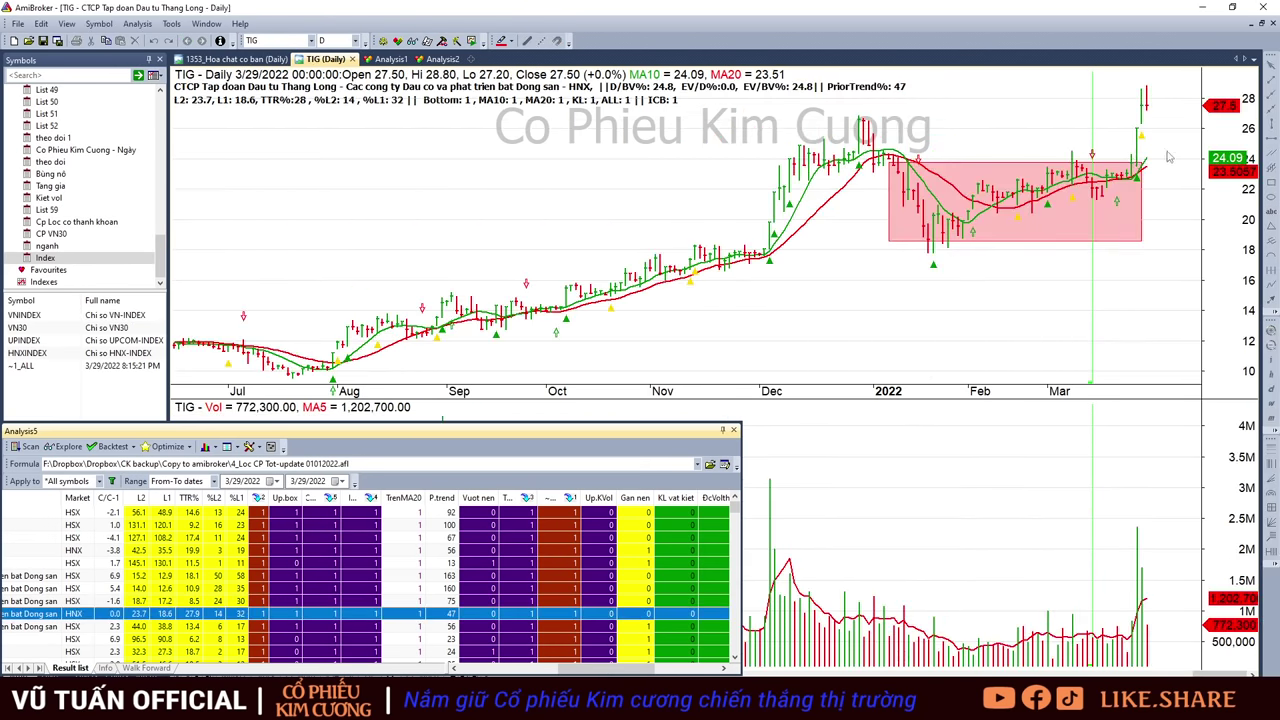
{"action": "key", "text": "Down"}
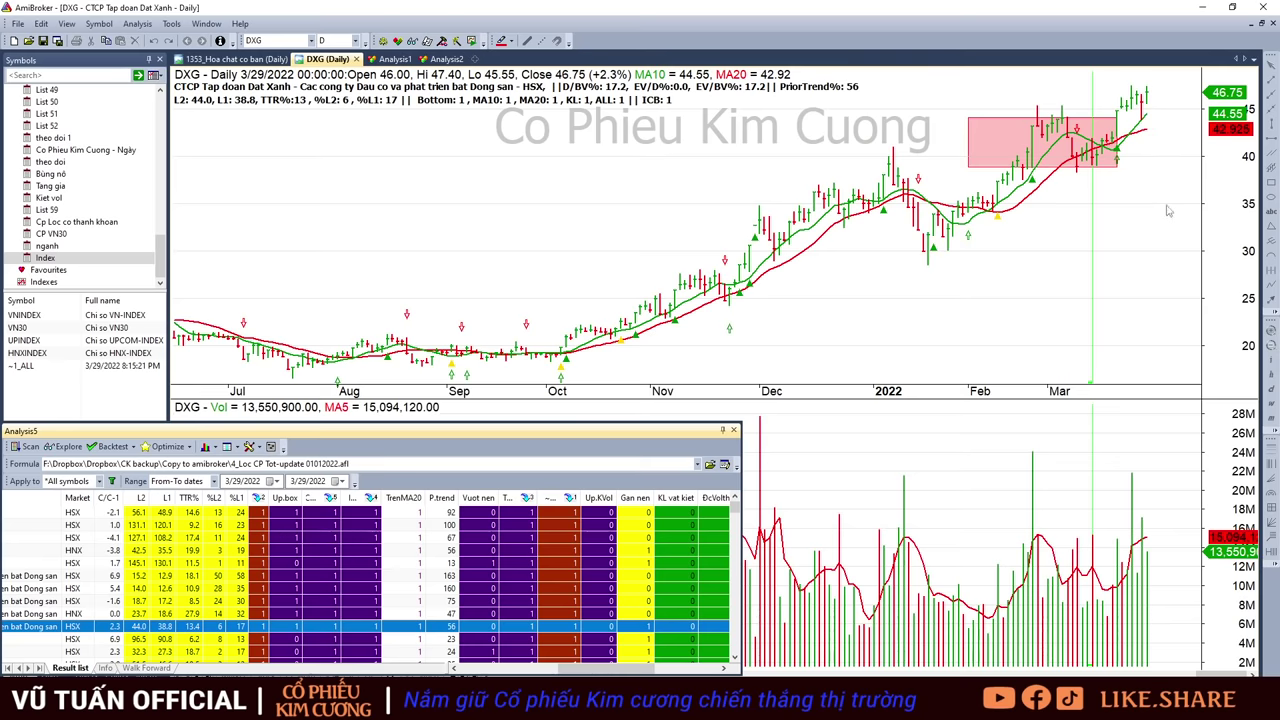
{"action": "key", "text": "Down"}
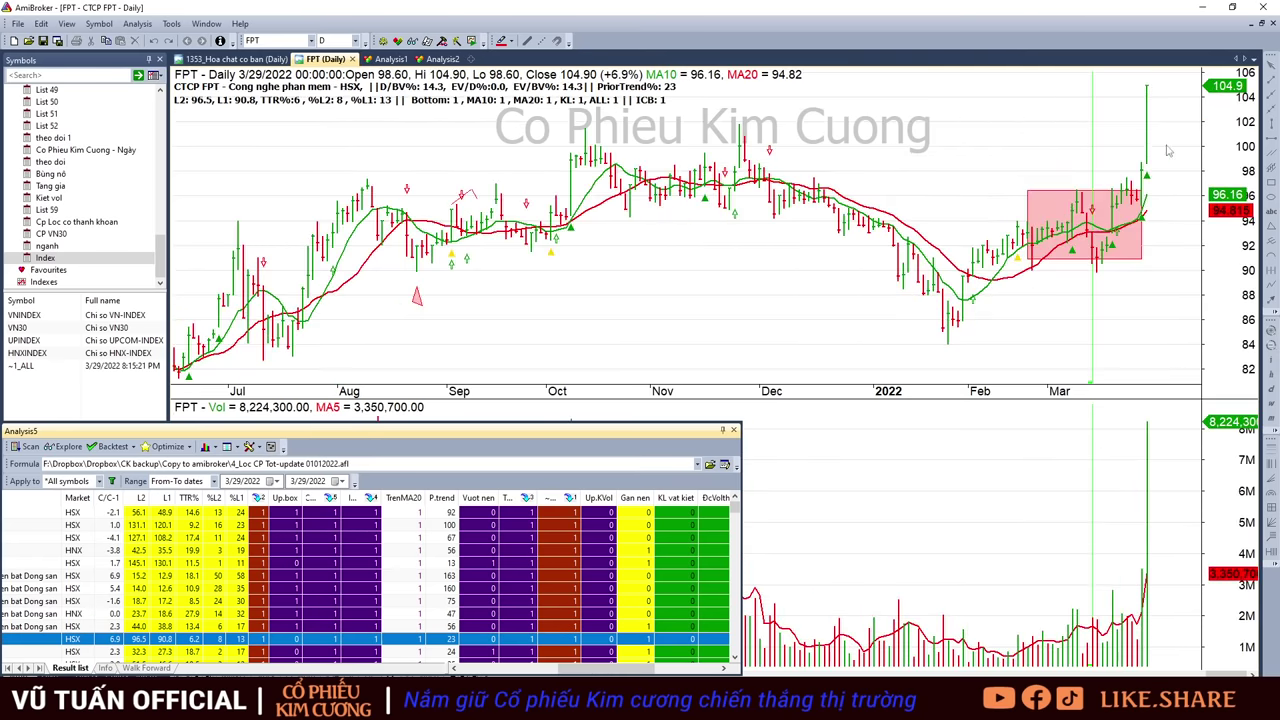
{"action": "left_click", "coordinate": [1143, 190]}
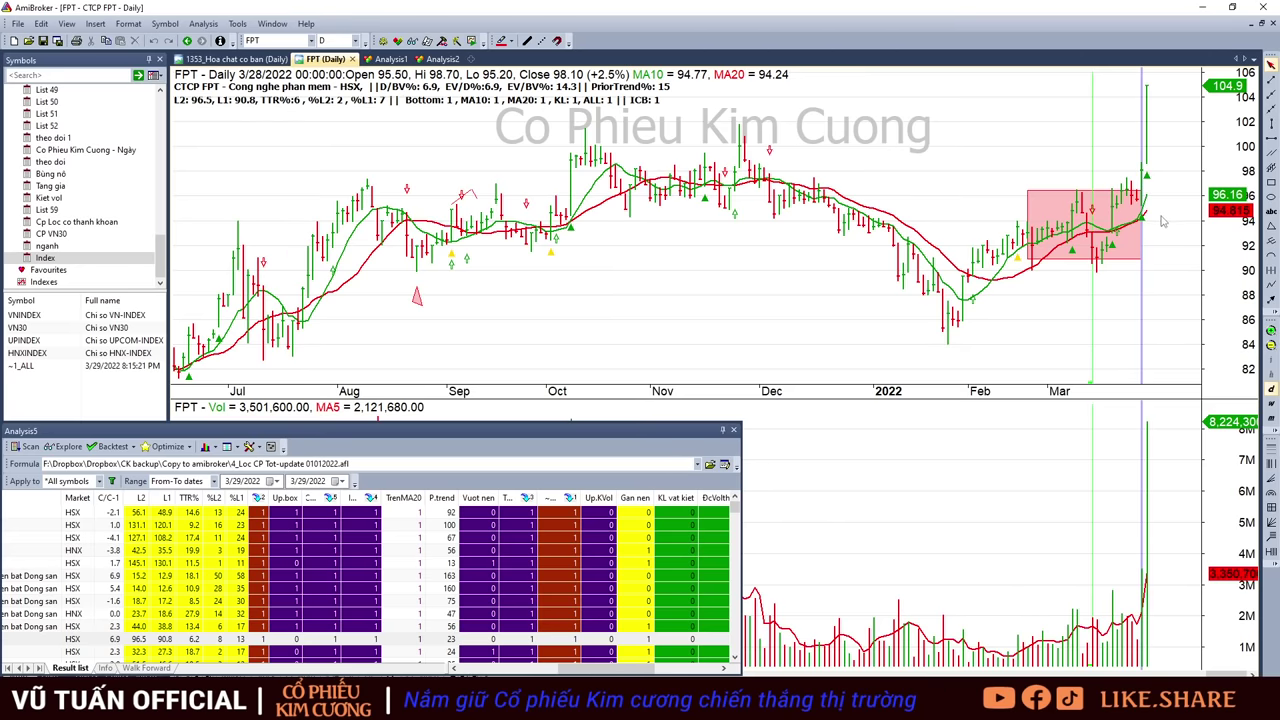
{"action": "left_click", "coordinate": [1150, 149]}
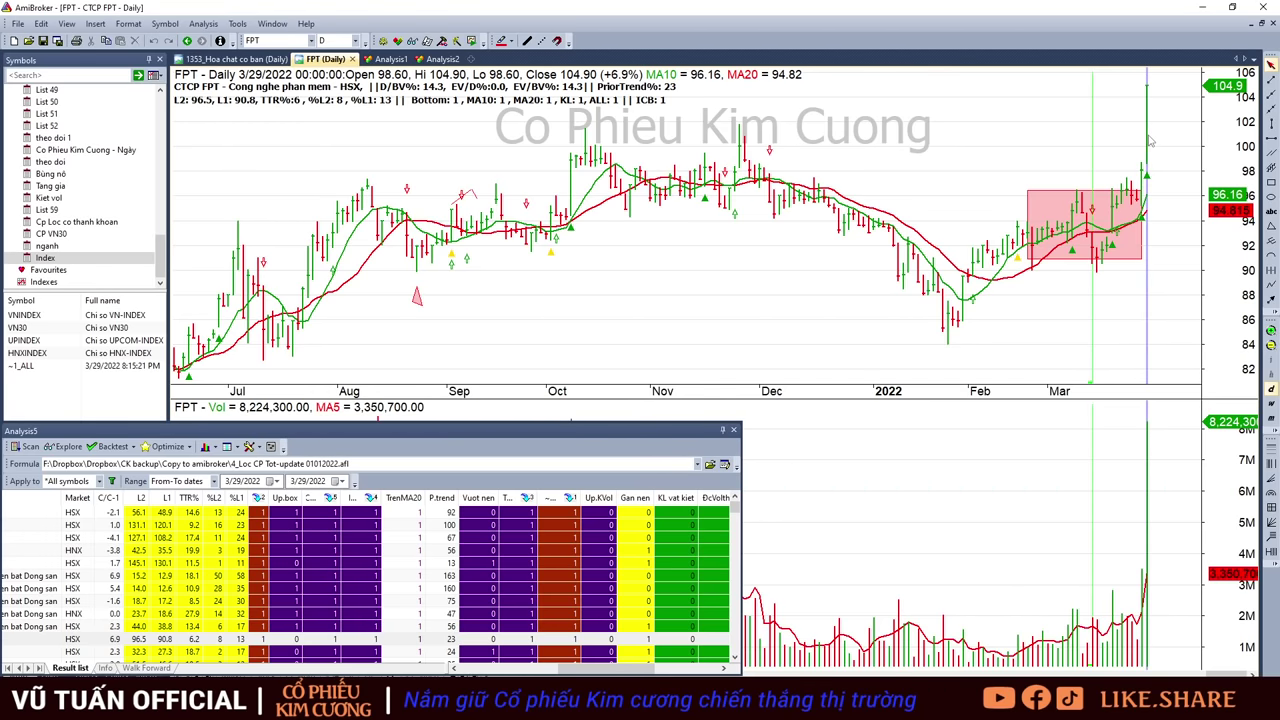
{"action": "left_click", "coordinate": [1141, 225]}
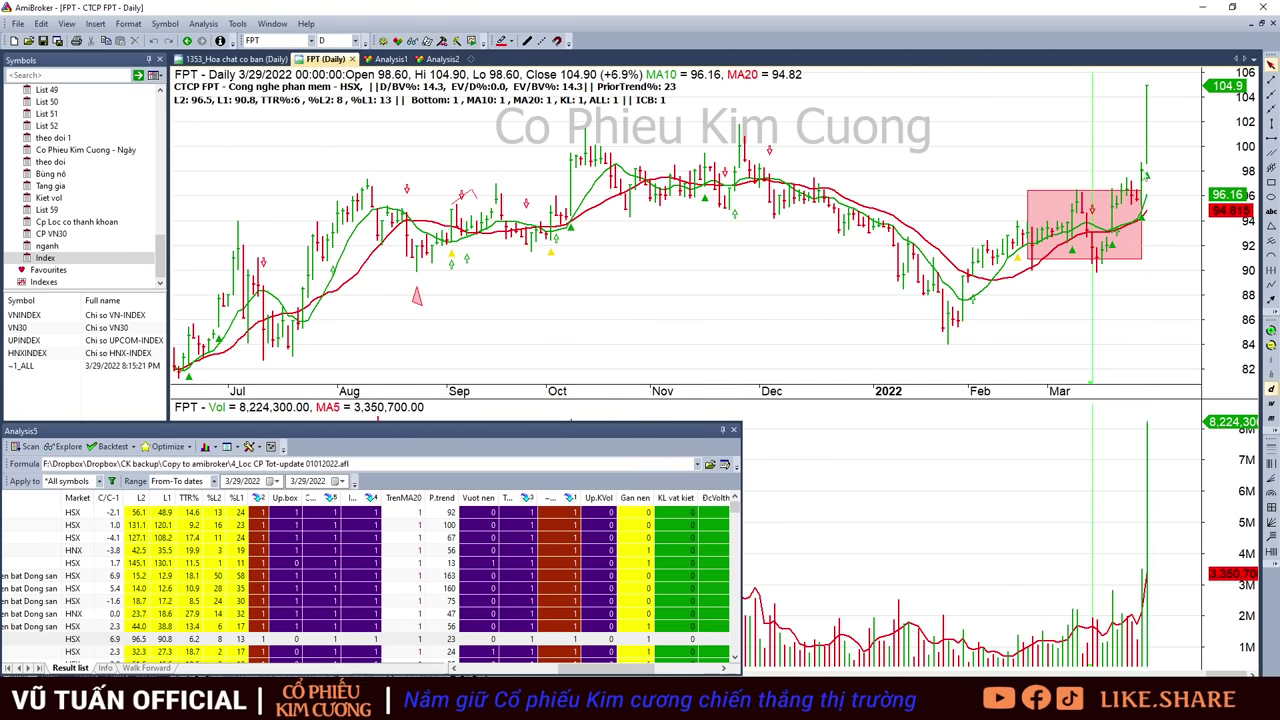
{"action": "left_click", "coordinate": [1145, 187]}
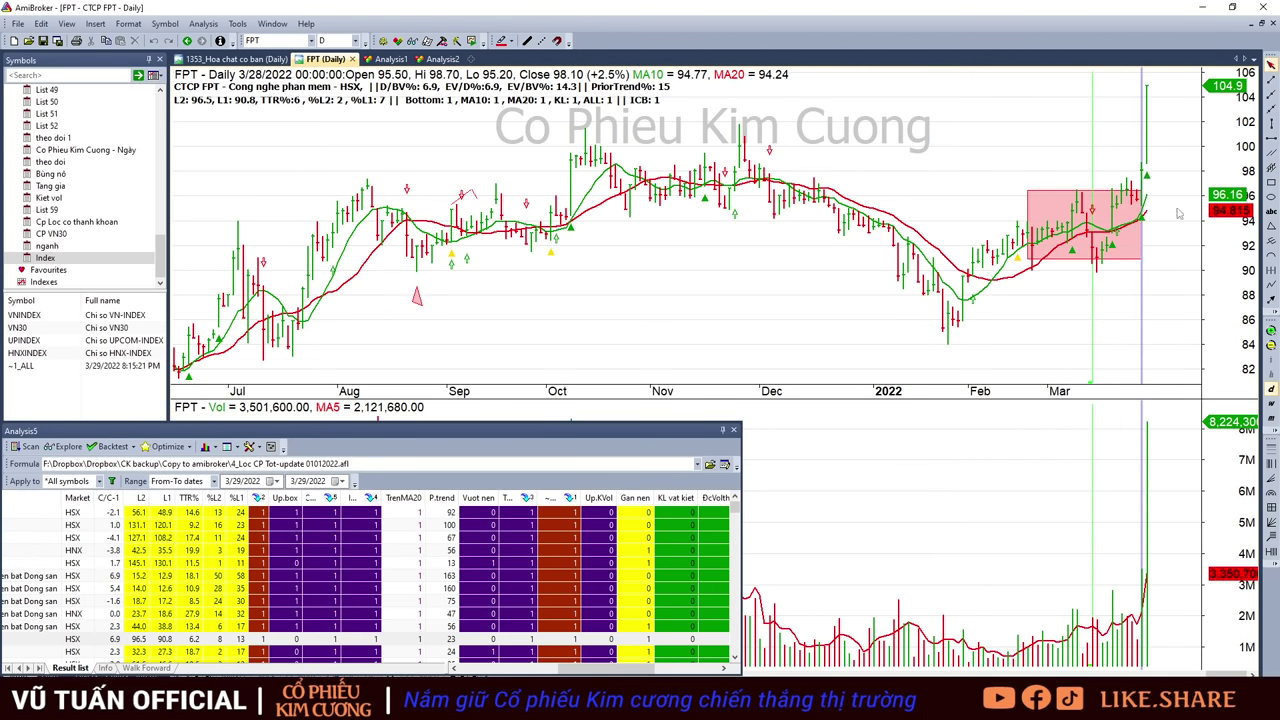
- Open the BIC, BWE and TDM charts one after another from the analysis results and examine their bases and March moves
{"action": "scroll", "coordinate": [385, 600], "scroll_direction": "down", "scroll_amount": 1}
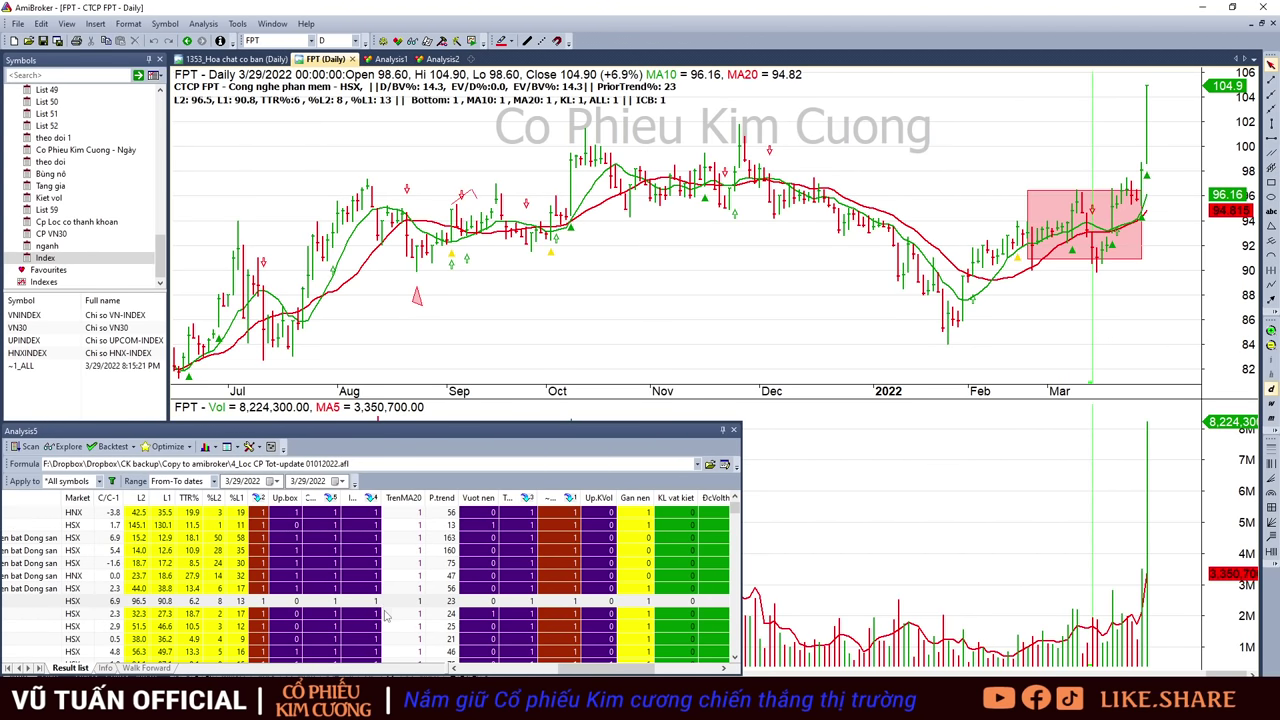
{"action": "left_click", "coordinate": [397, 613]}
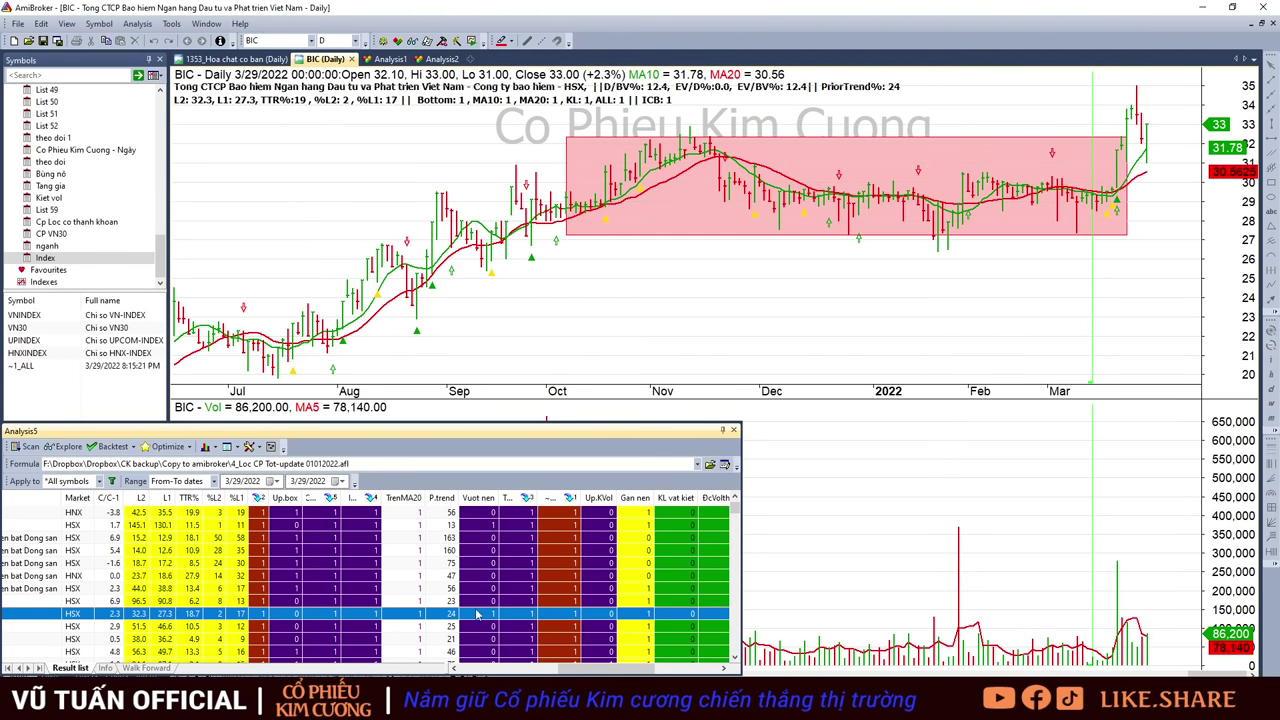
{"action": "scroll", "coordinate": [370, 590], "scroll_direction": "down", "scroll_amount": 1}
{"action": "left_click", "coordinate": [370, 590]}
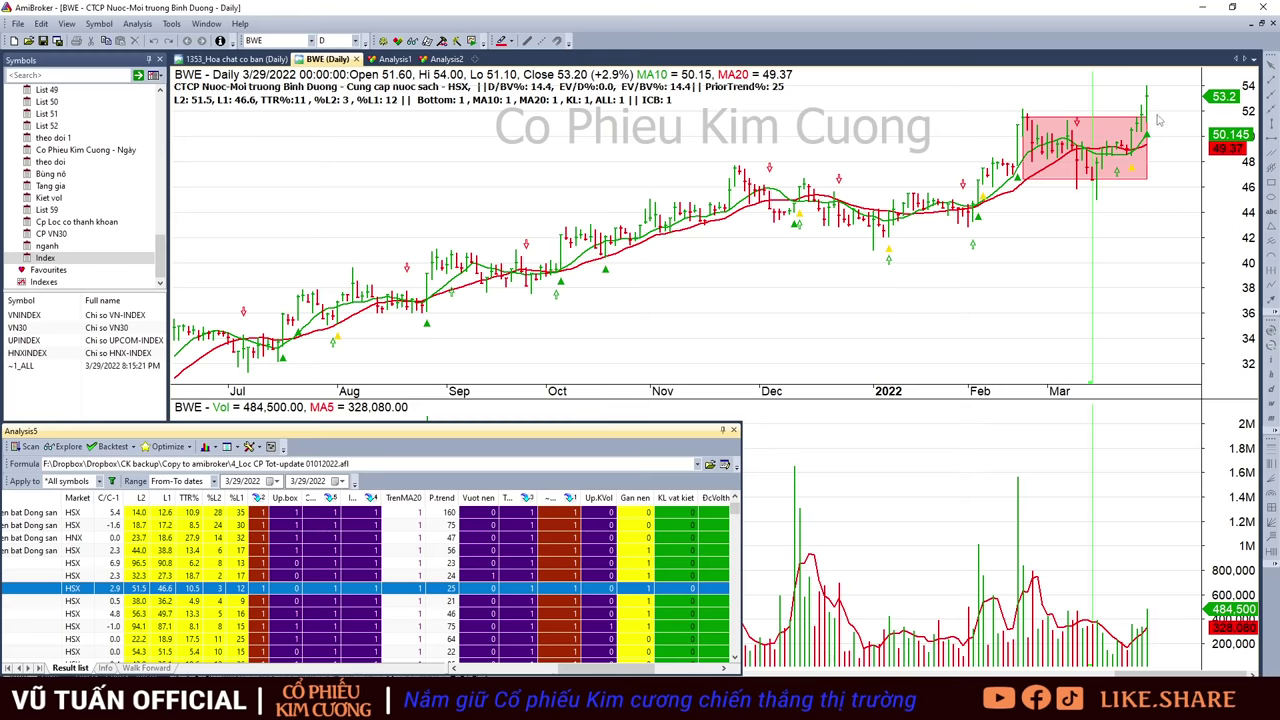
{"action": "key", "text": "Down"}
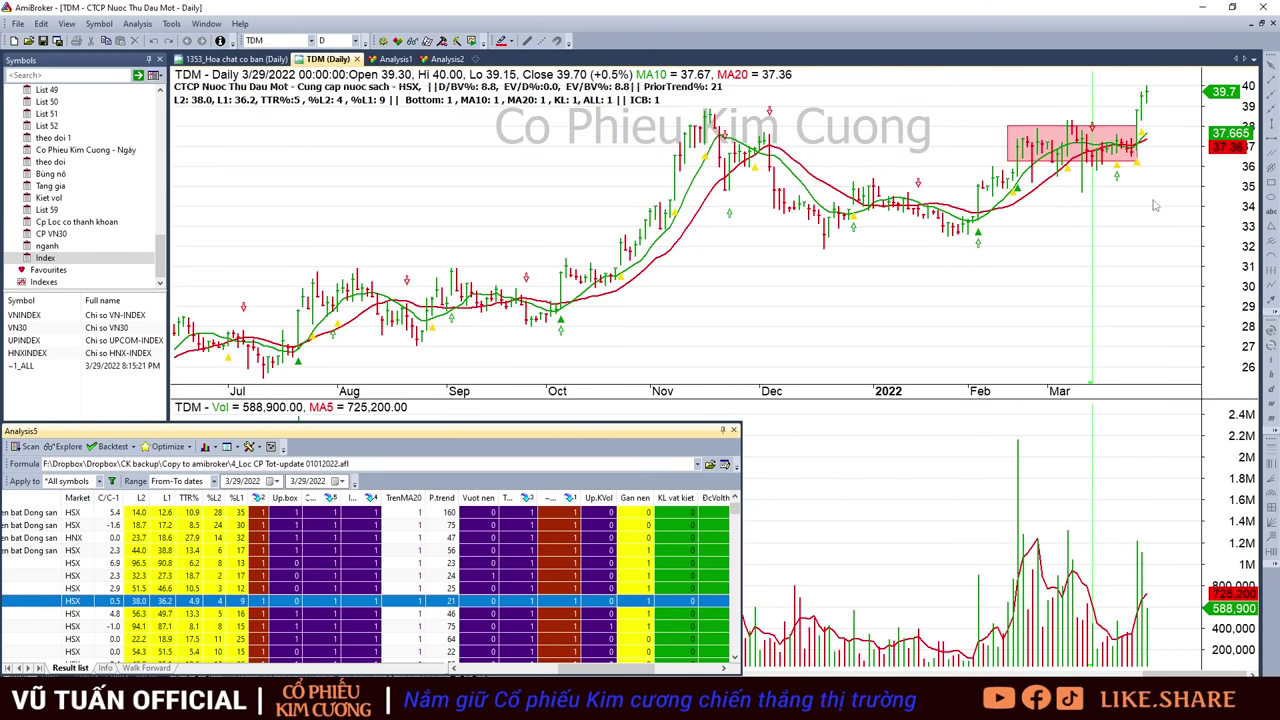
- Open the GMD chart from the analysis results and inspect its 3/28/2022 bar and latest session
{"action": "key", "text": "Down"}
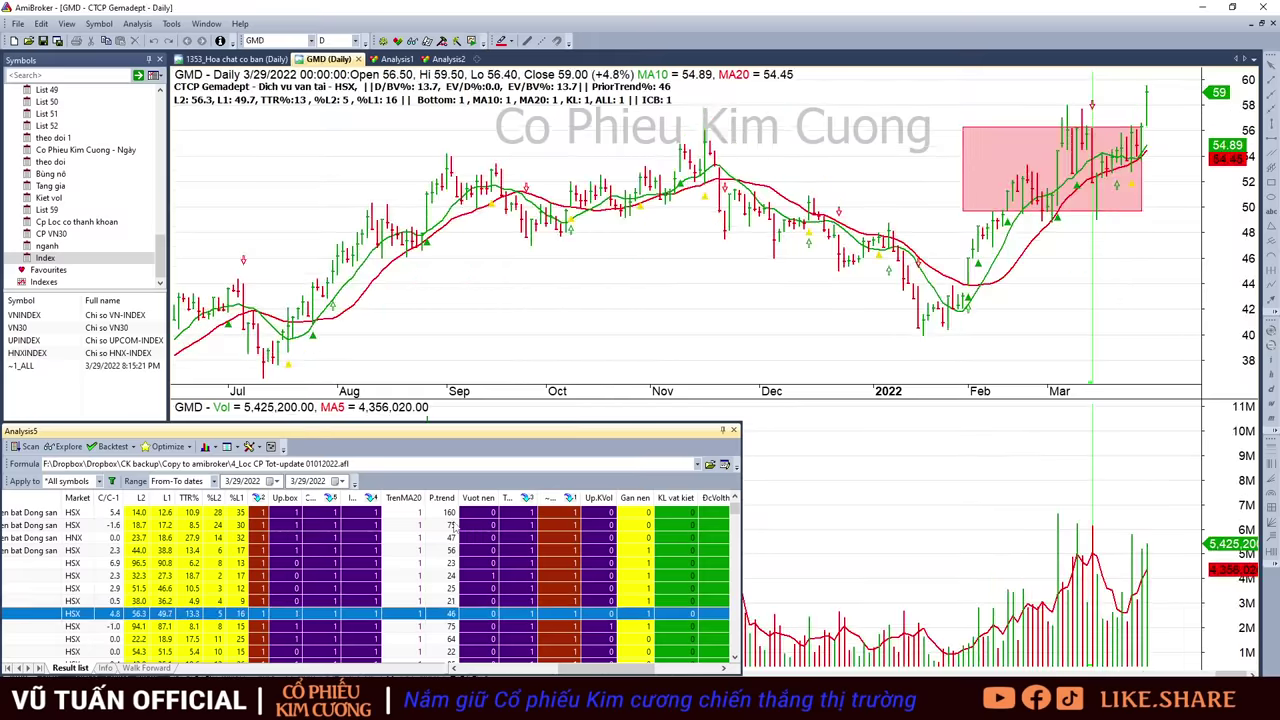
{"action": "left_click", "coordinate": [1147, 117]}
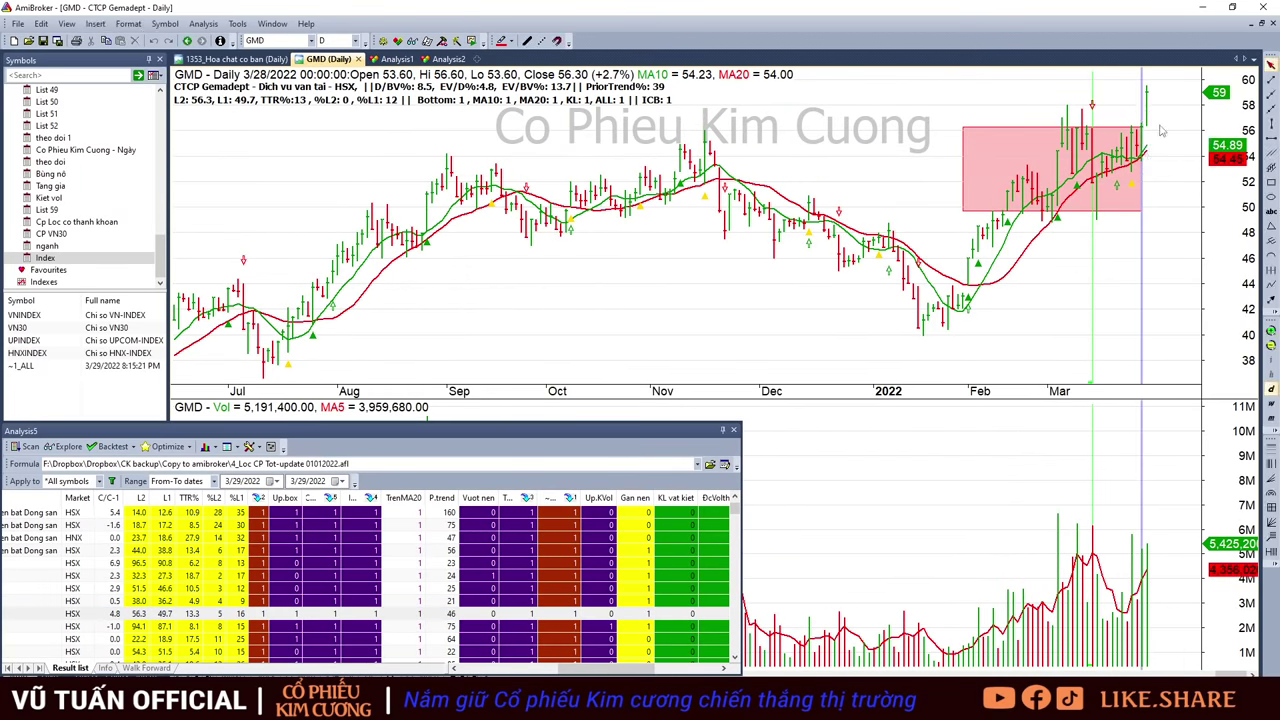
{"action": "left_click", "coordinate": [1193, 139]}
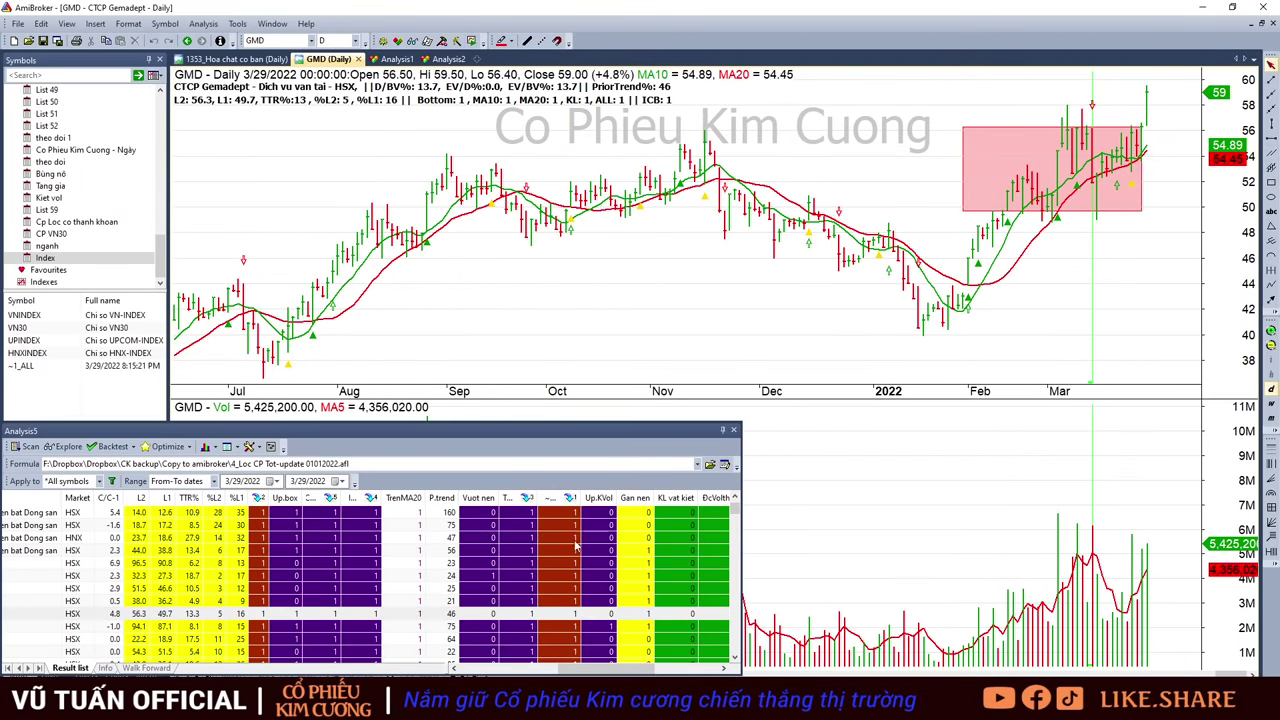
- Bring up the HAH, SKG and DBD charts in turn from the analysis results and examine their bases and latest bars
{"action": "scroll", "coordinate": [299, 624], "scroll_direction": "down", "scroll_amount": 2}
{"action": "left_click", "coordinate": [351, 552]}
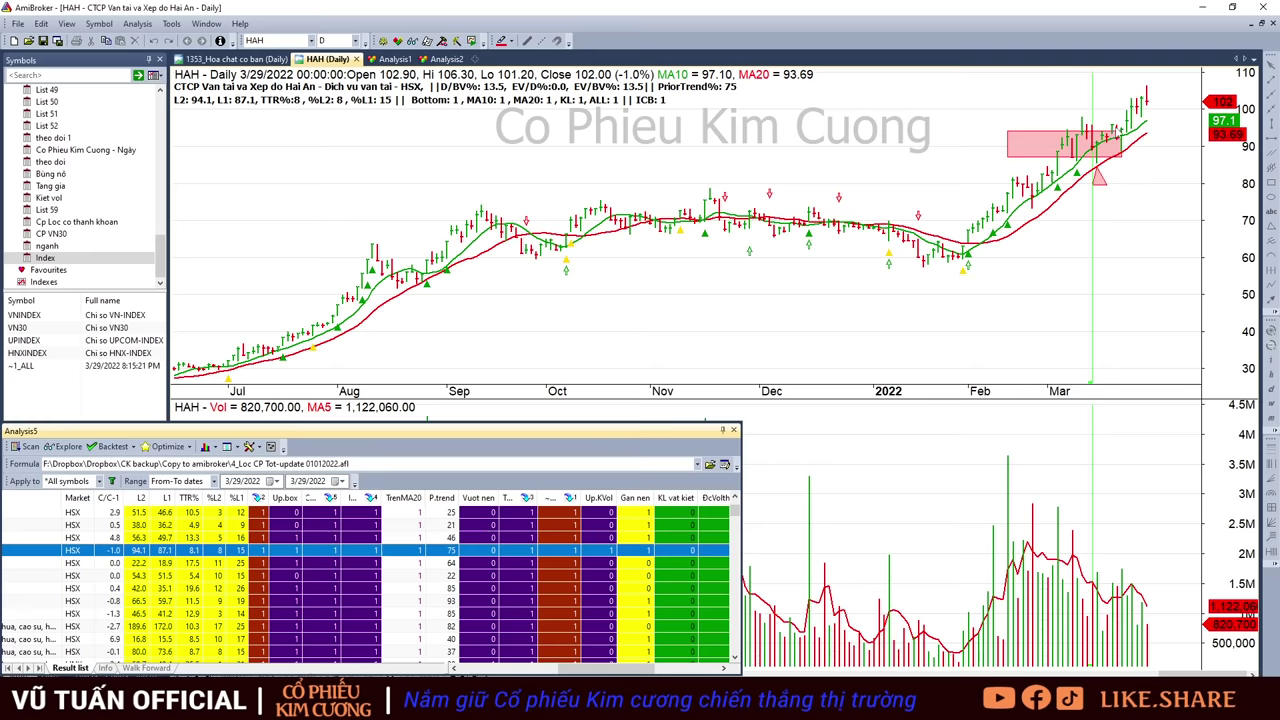
{"action": "key", "text": "Down"}
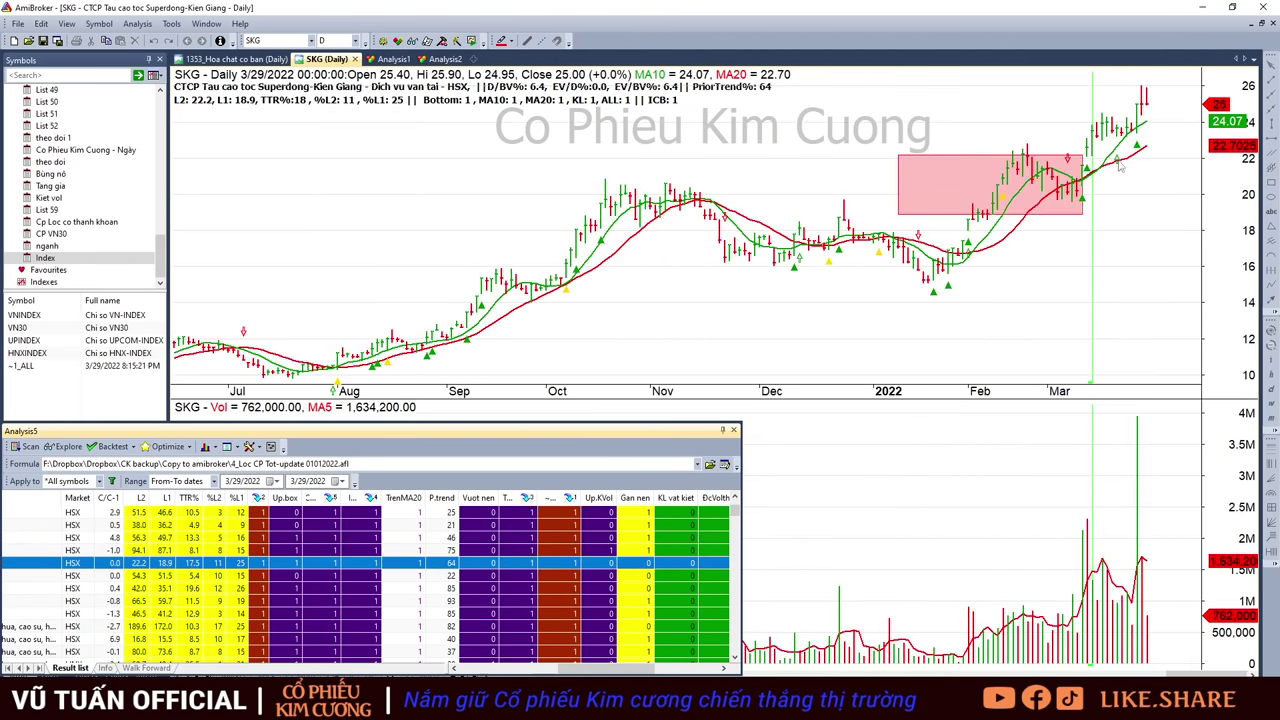
{"action": "key", "text": "Down"}
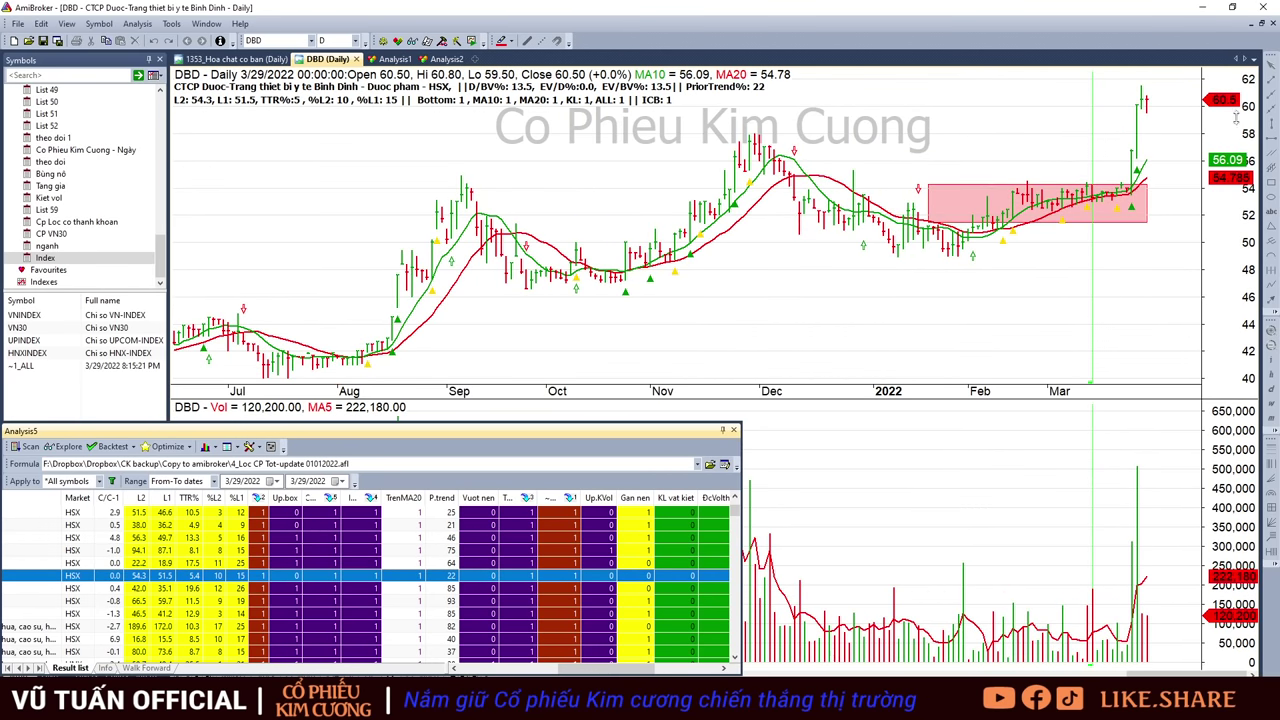
- Review the fertiliser and chemical stocks BFC, DPM, DCM and DGC in turn, examining their March bases and latest bars
{"action": "key", "text": "Down"}
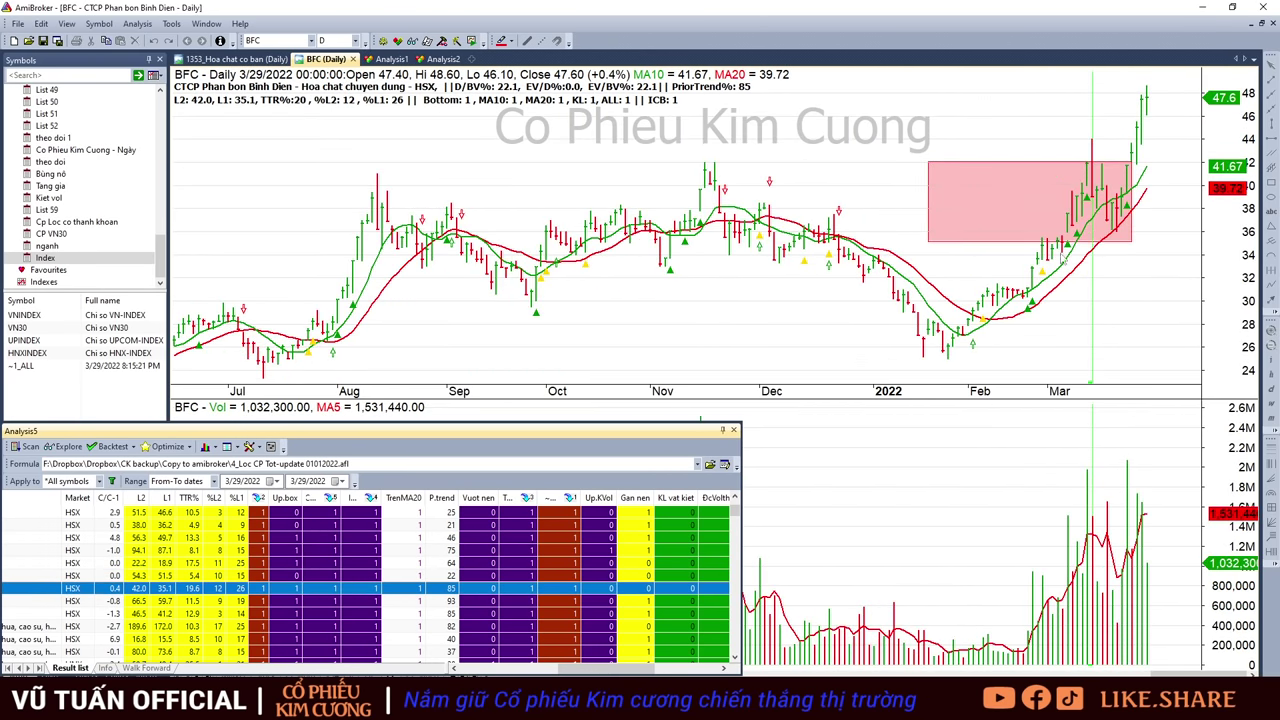
{"action": "key", "text": "Down"}
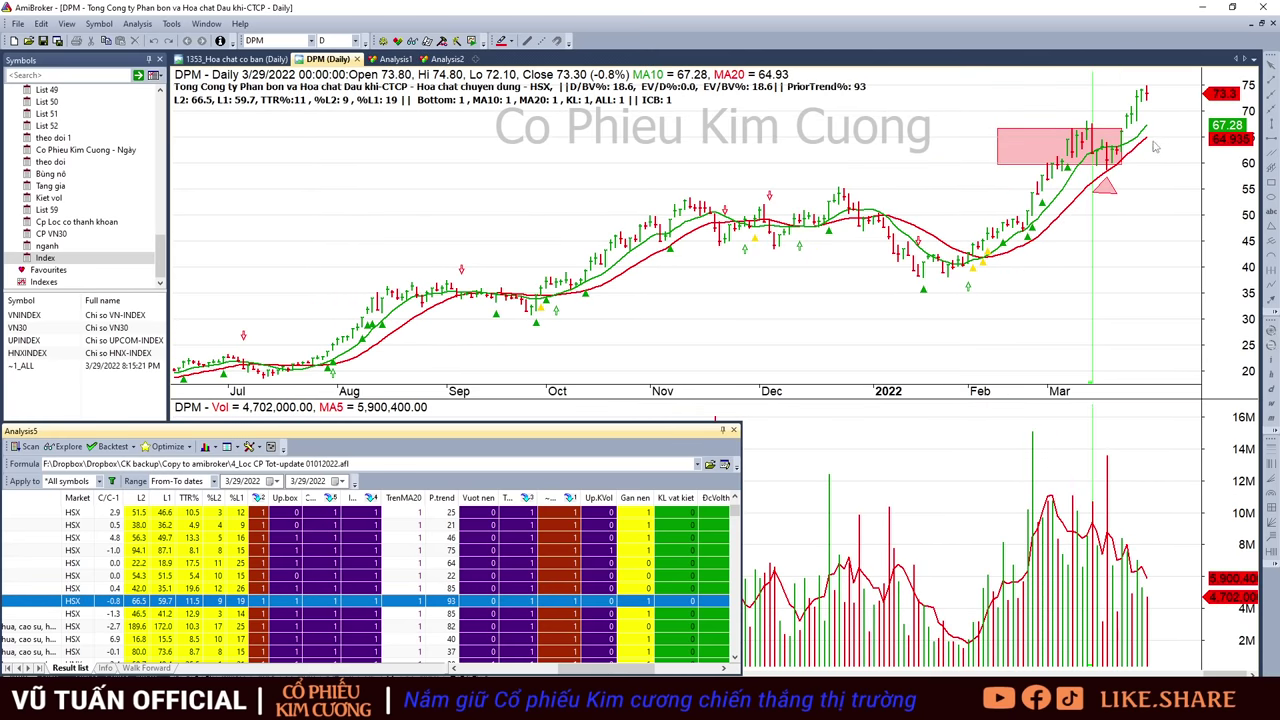
{"action": "scroll", "coordinate": [284, 573], "scroll_direction": "down", "scroll_amount": 1}
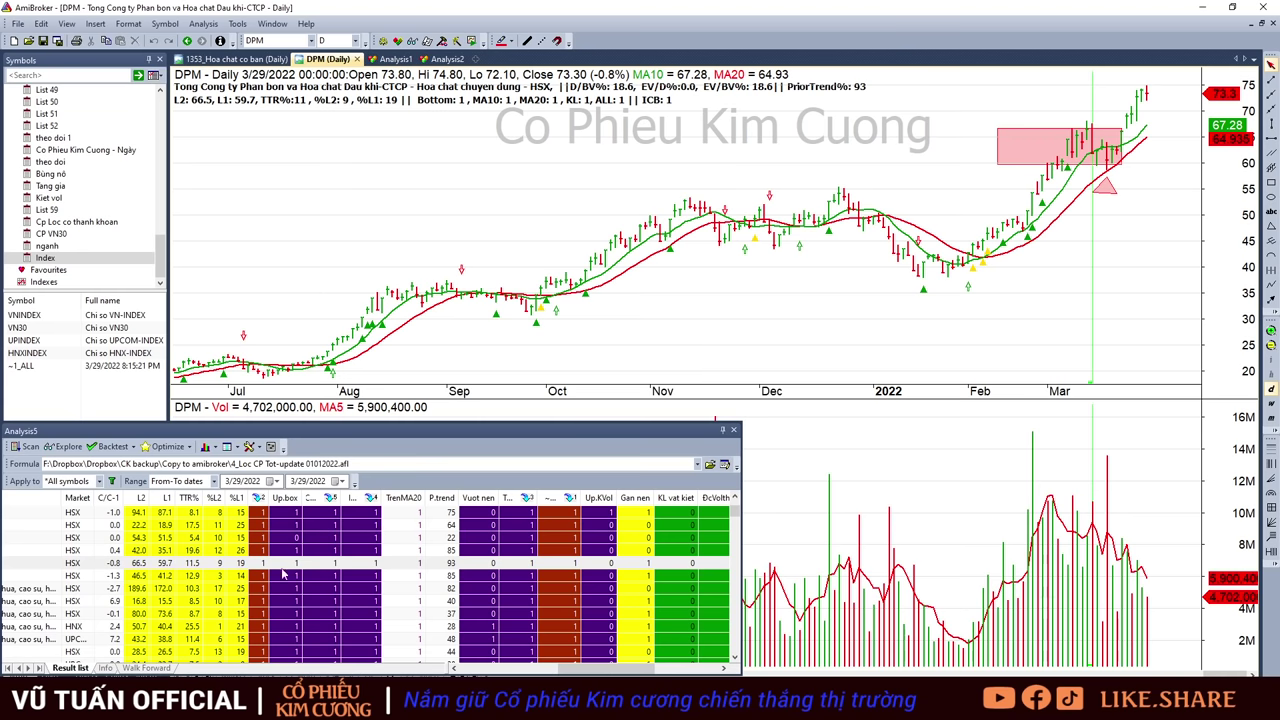
{"action": "left_click", "coordinate": [284, 575]}
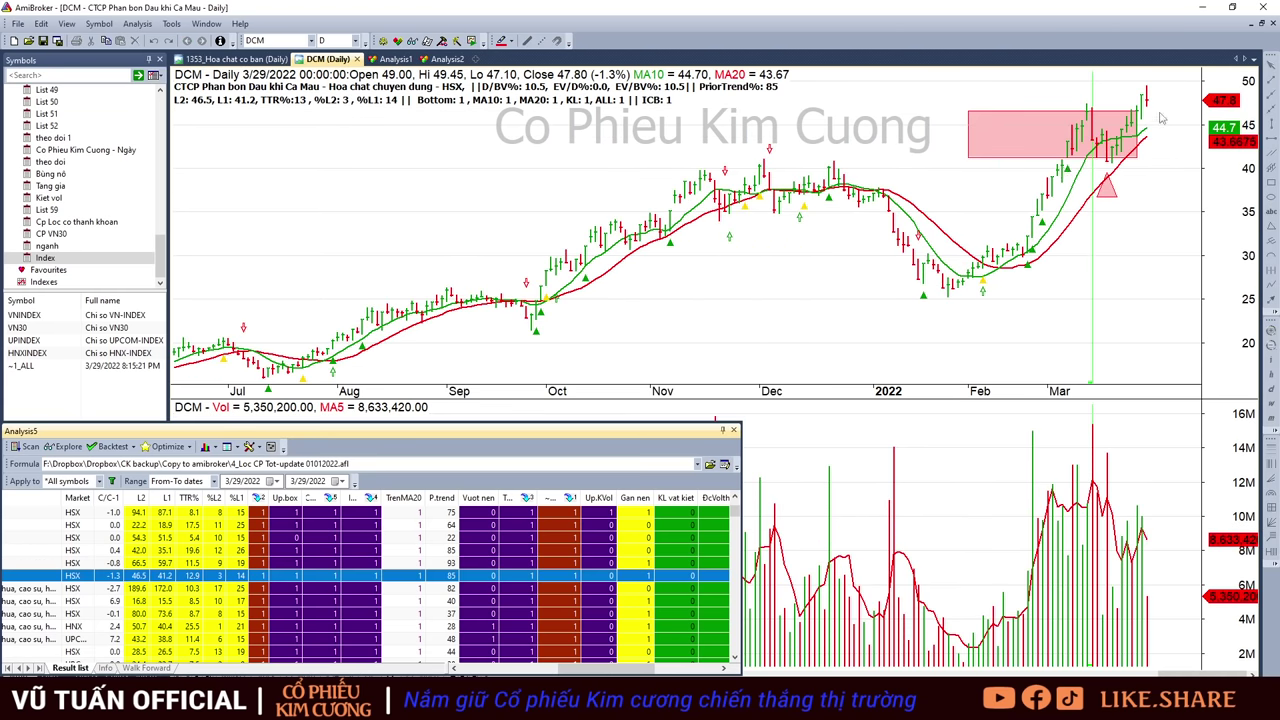
{"action": "key", "text": "Down"}
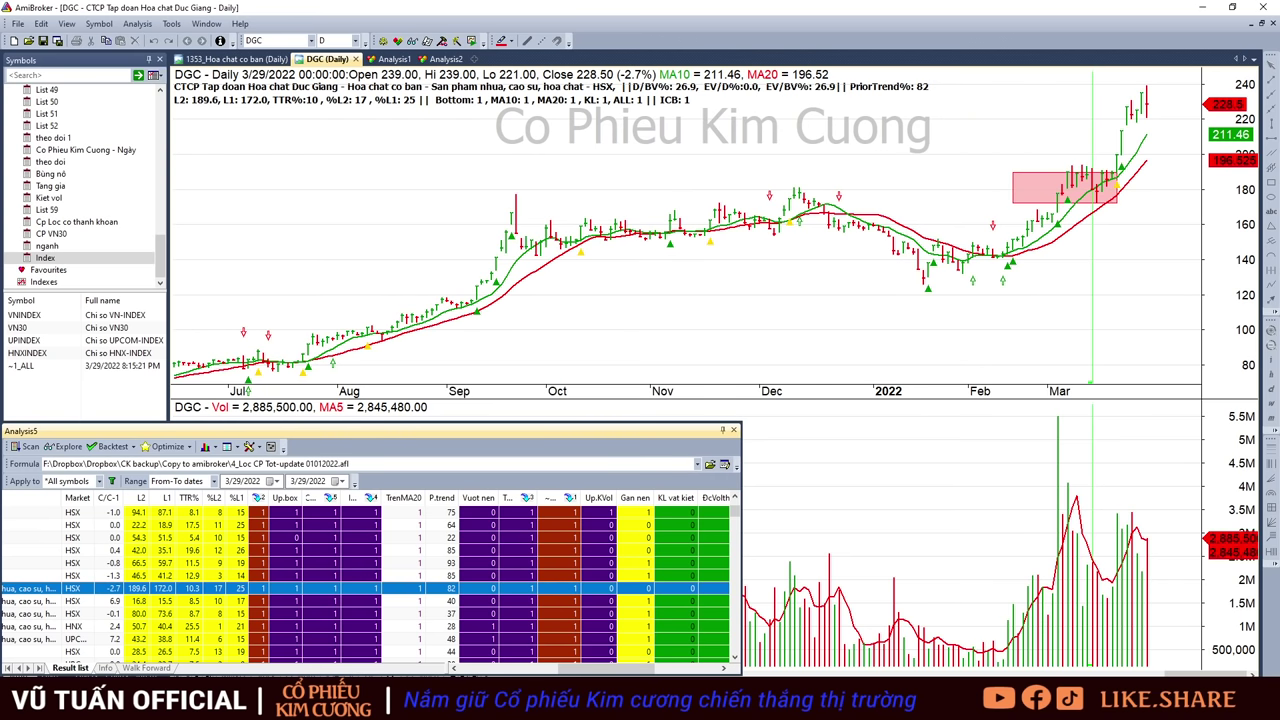
{"action": "key", "text": "alt+Tab"}
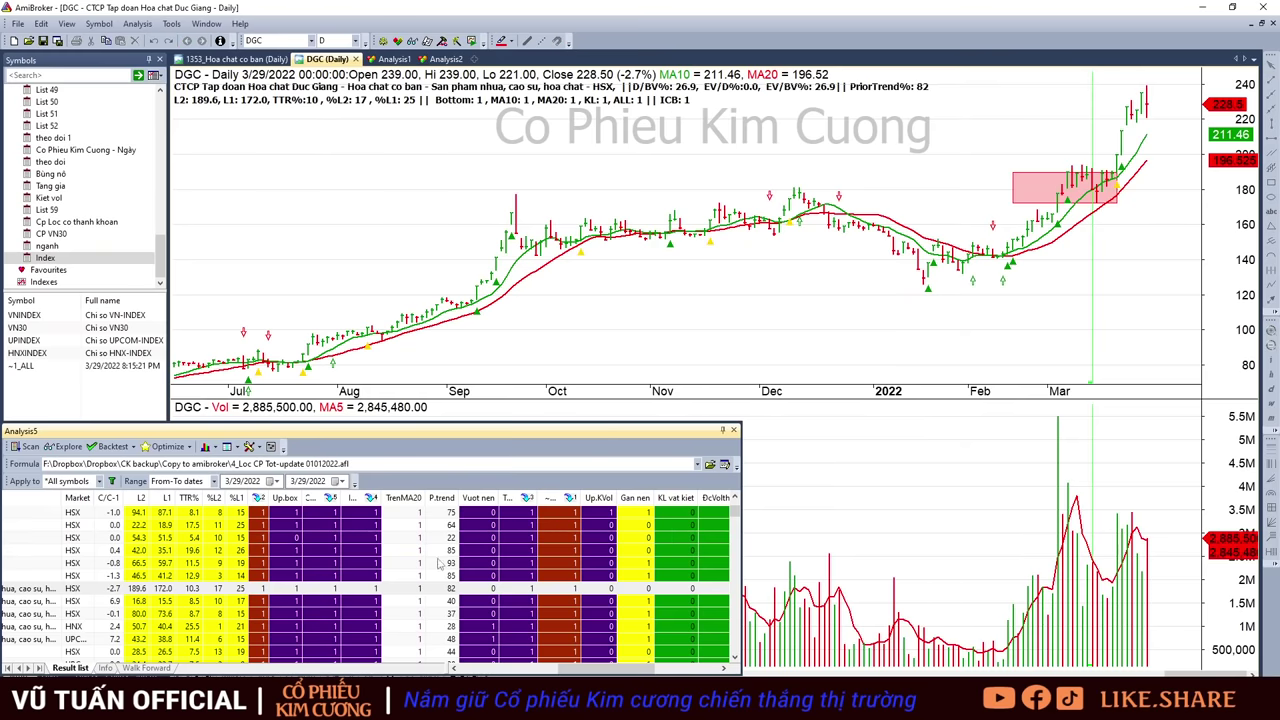
- Open the PLP, DPR and PLC charts in turn from the analysis results and examine their bases
{"action": "key", "text": "Down"}
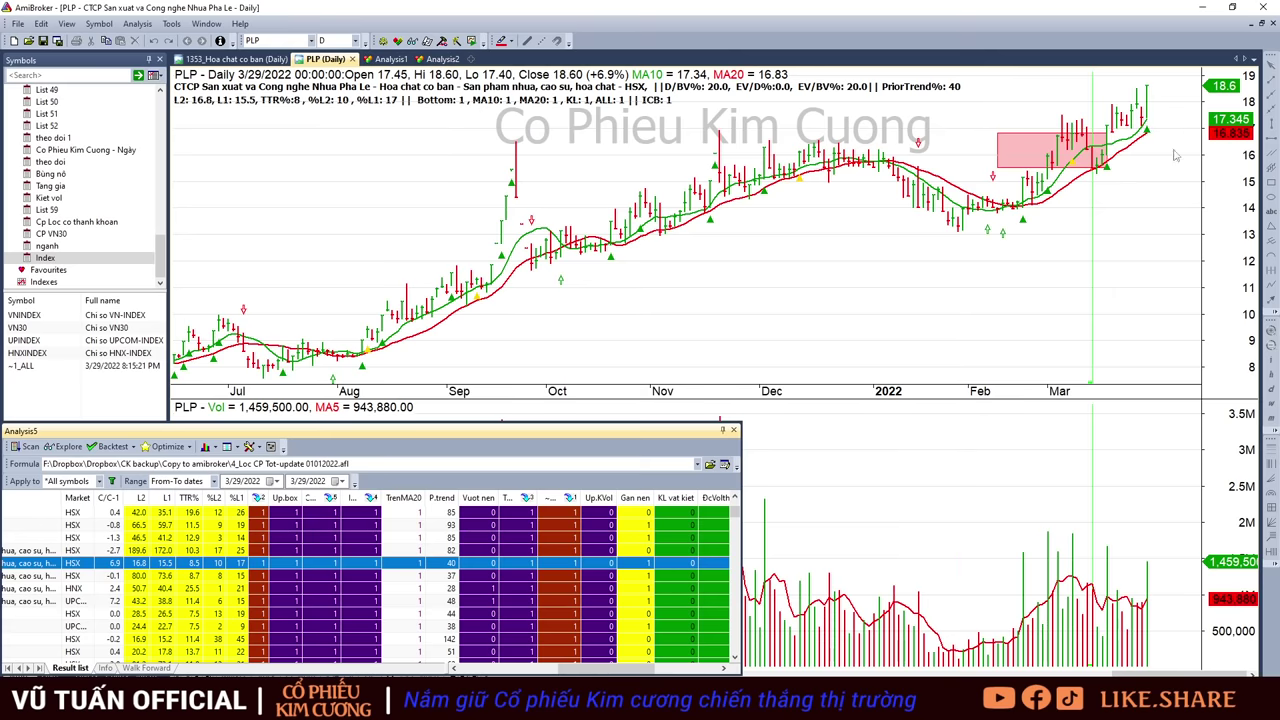
{"action": "key", "text": "Down"}
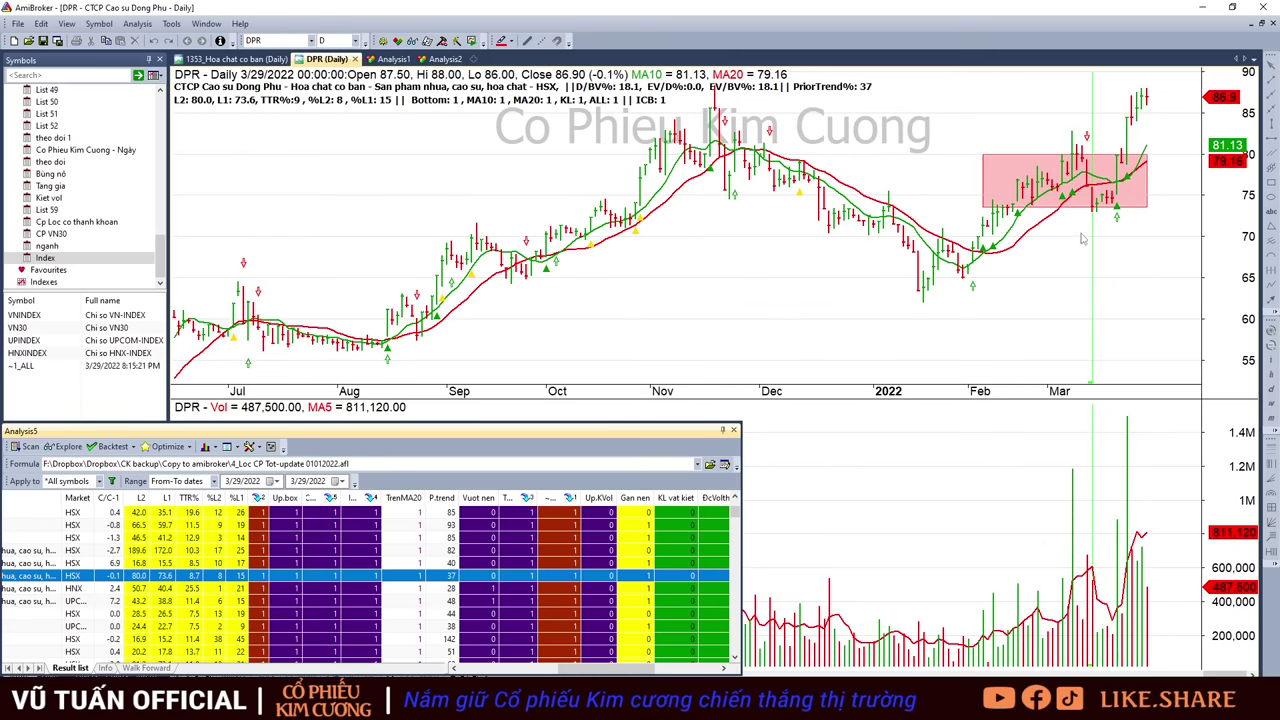
{"action": "key", "text": "Down"}
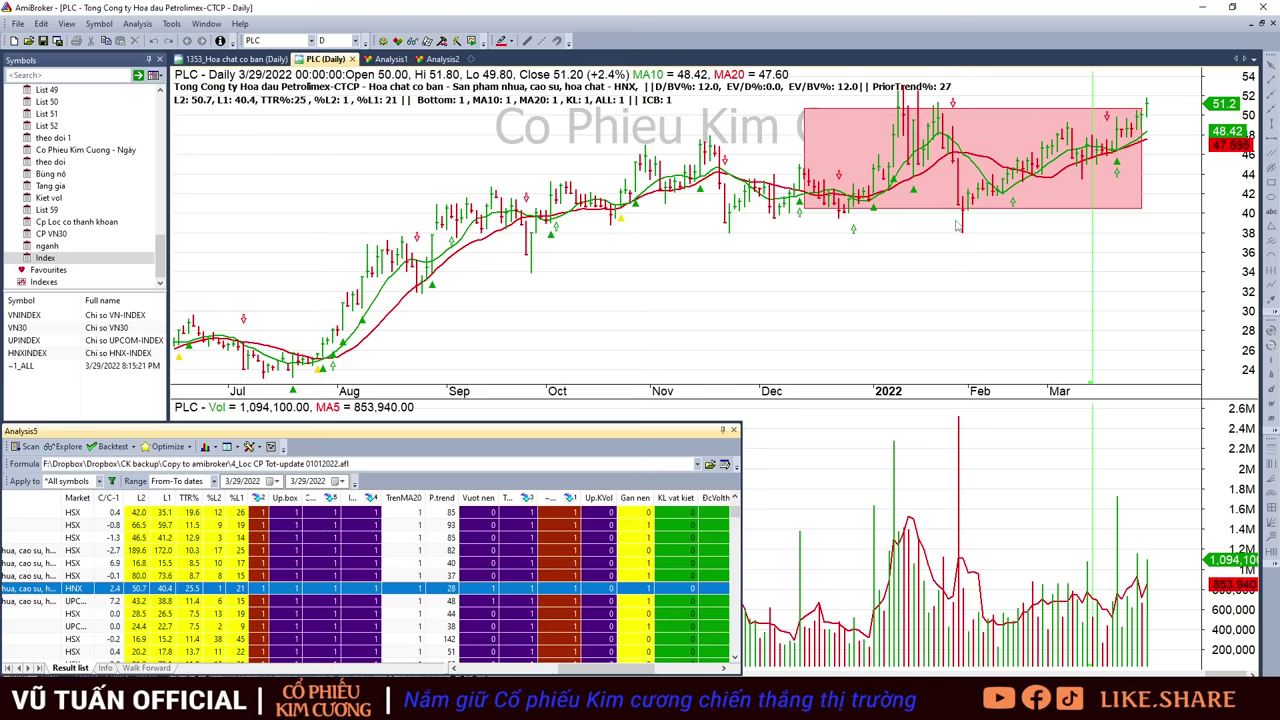
- Open the LTG chart from the analysis results and inspect the 3/16/2022 bar's volume and the latest session
{"action": "key", "text": "Down"}
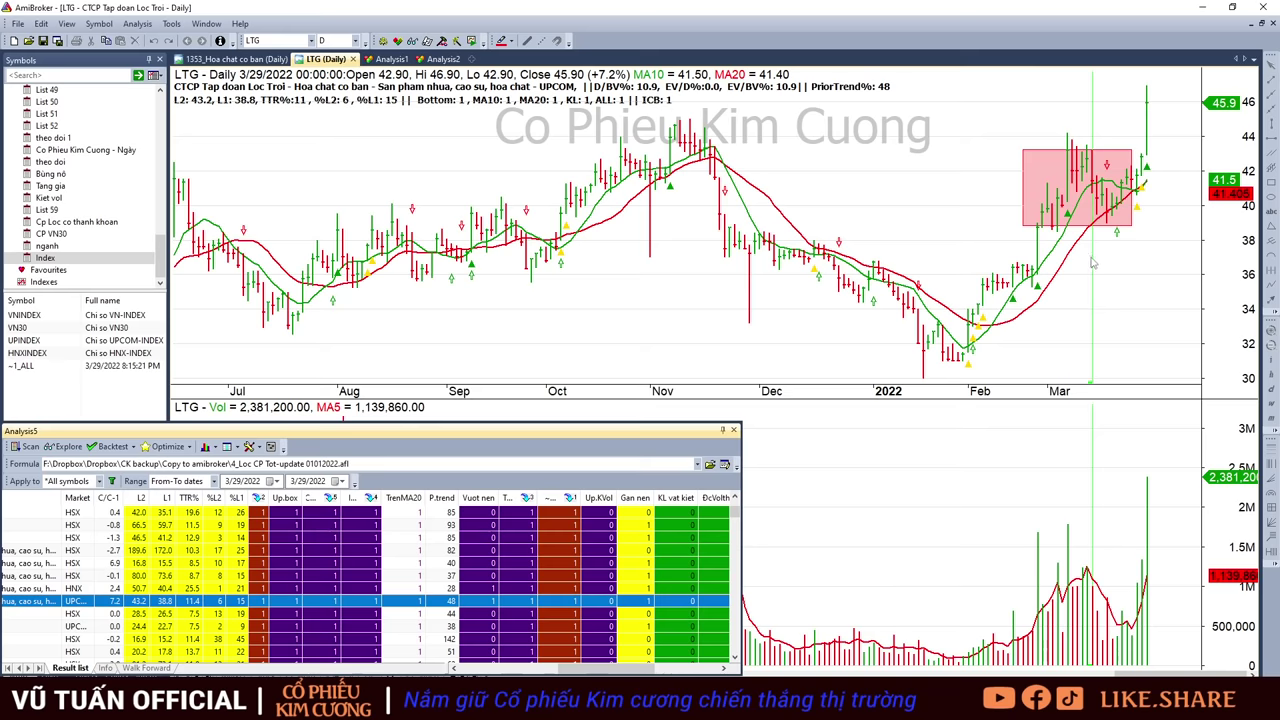
{"action": "left_click", "coordinate": [1112, 652]}
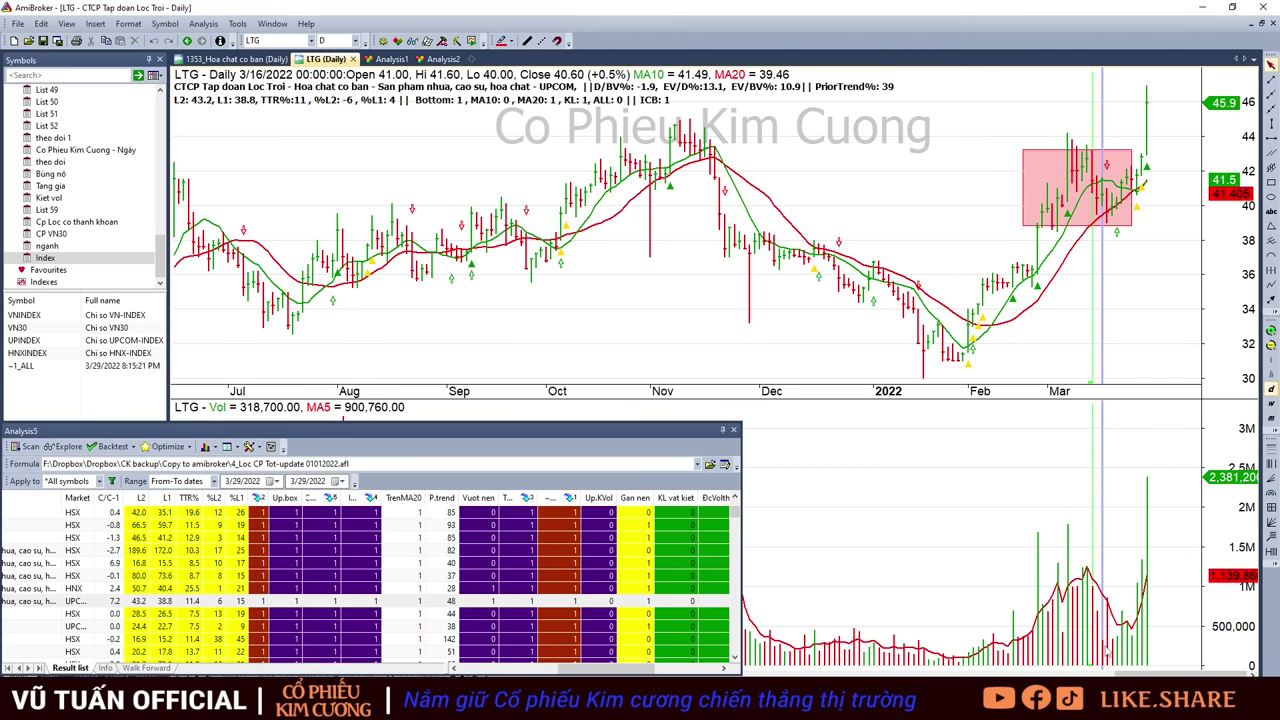
{"action": "mouse_move", "coordinate": [1112, 652]}
{"action": "left_mouse_down"}
{"action": "mouse_move", "coordinate": [1097, 654]}
{"action": "mouse_move", "coordinate": [1113, 648]}
{"action": "left_mouse_up"}
{"action": "left_click", "coordinate": [1179, 236]}
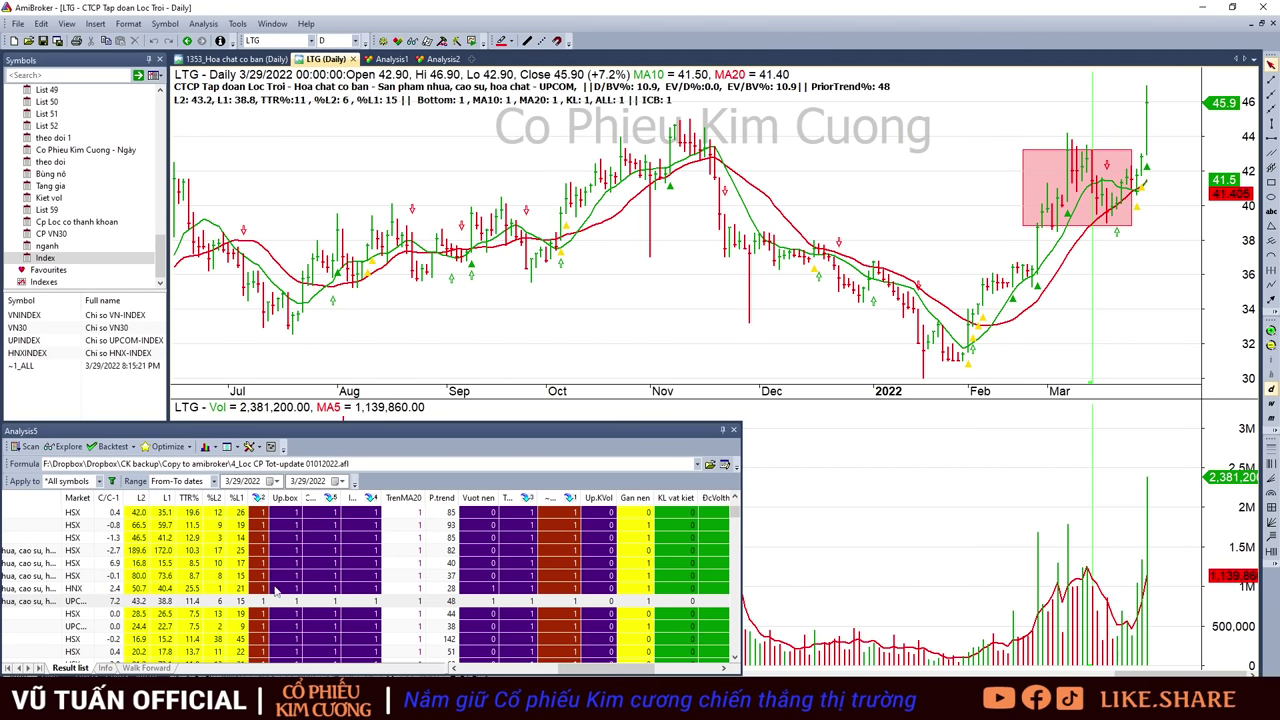
- Step through the HMC, PAS, IDI and CMX charts in the analysis results, examining each stock's base and March price action
{"action": "scroll", "coordinate": [277, 592], "scroll_direction": "down", "scroll_amount": 1}
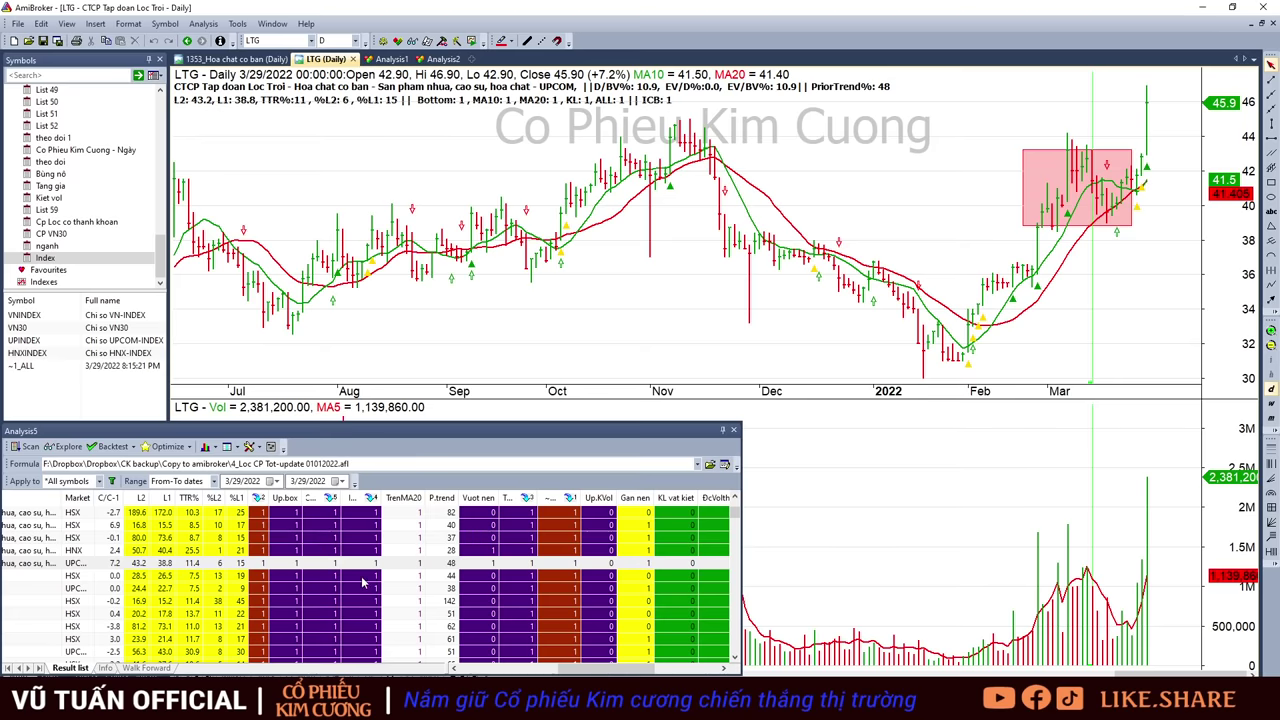
{"action": "left_click", "coordinate": [364, 578]}
{"action": "key", "text": "Up"}
{"action": "key", "text": "Down"}
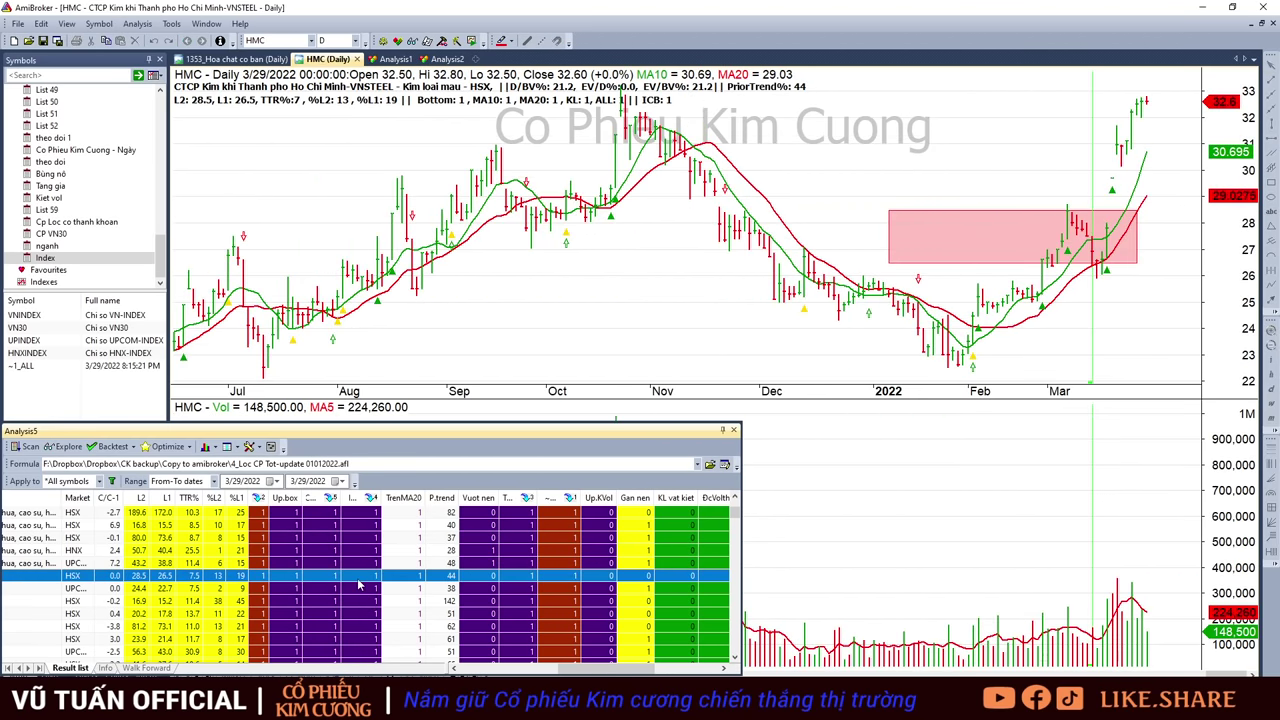
{"action": "key", "text": "Down"}
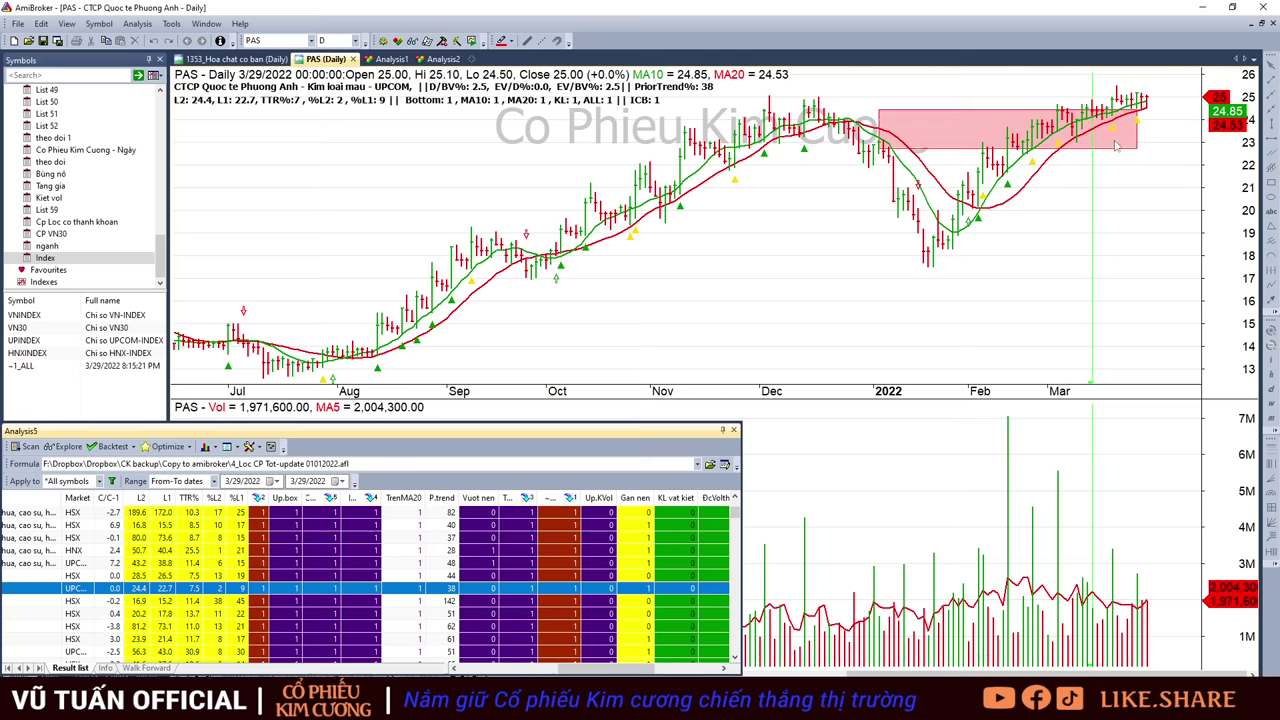
{"action": "mouse_move", "coordinate": [1121, 200]}
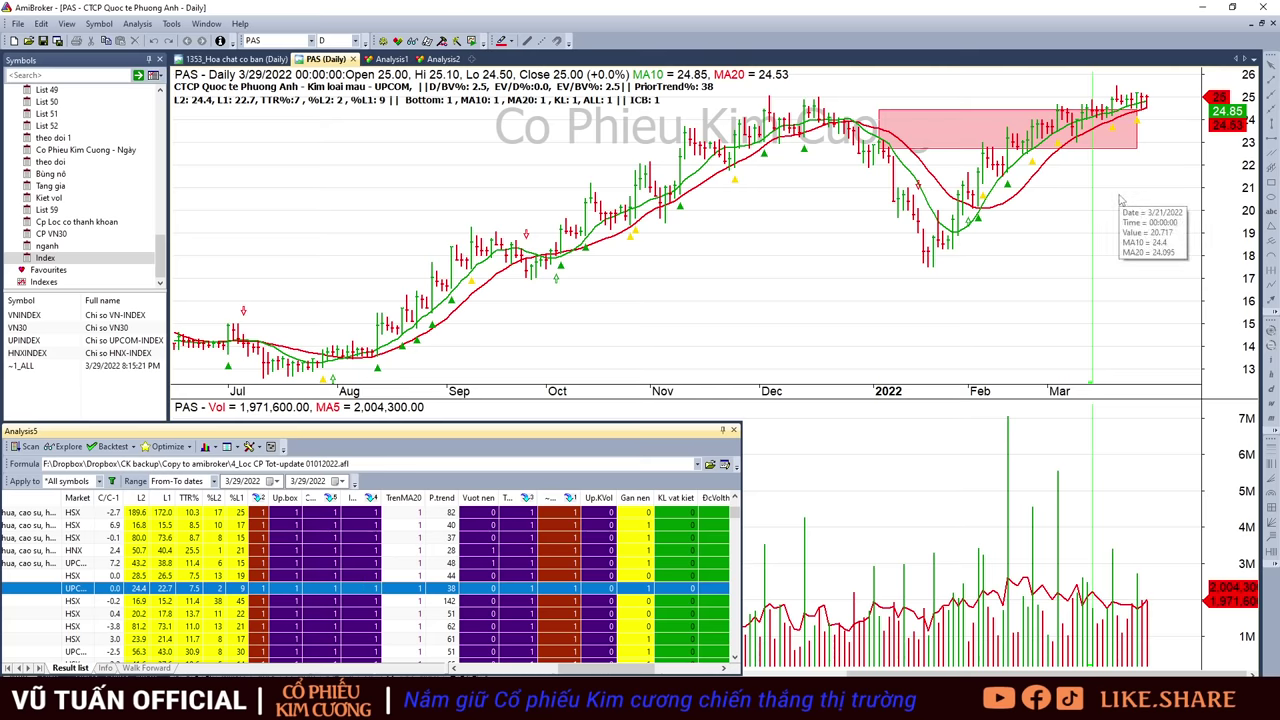
{"action": "key", "text": "Down"}
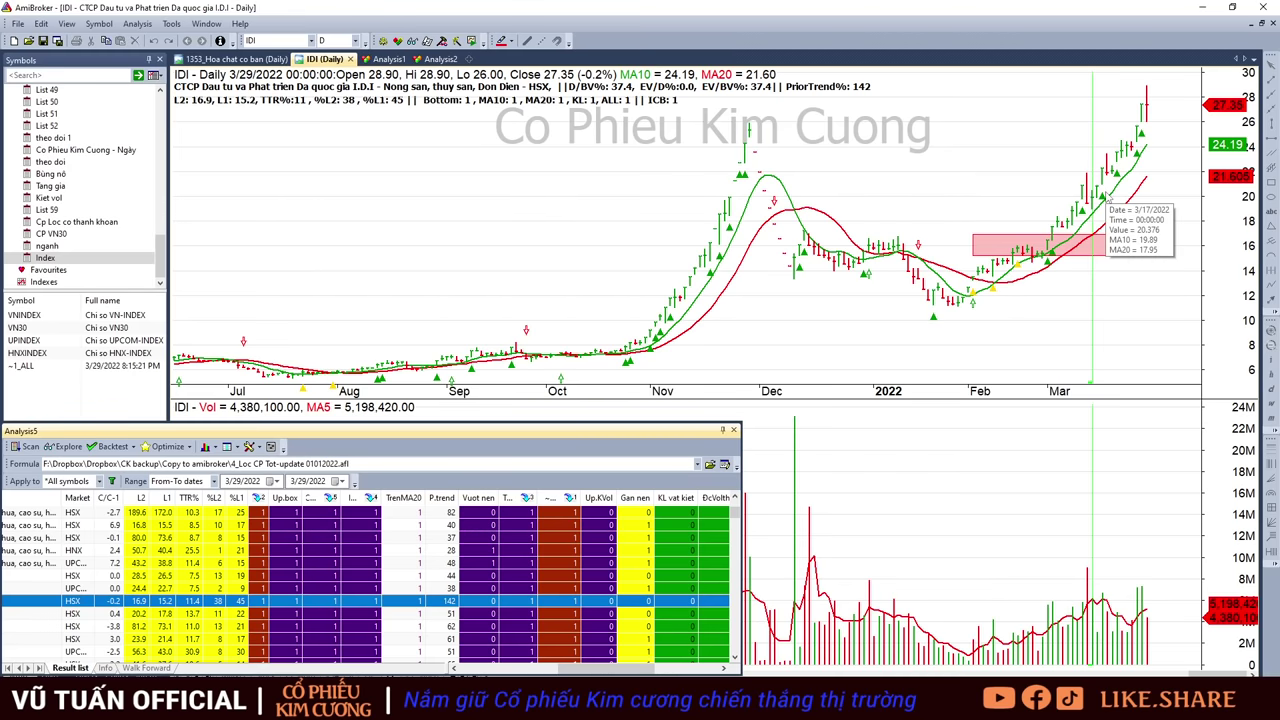
{"action": "key", "text": "Down"}
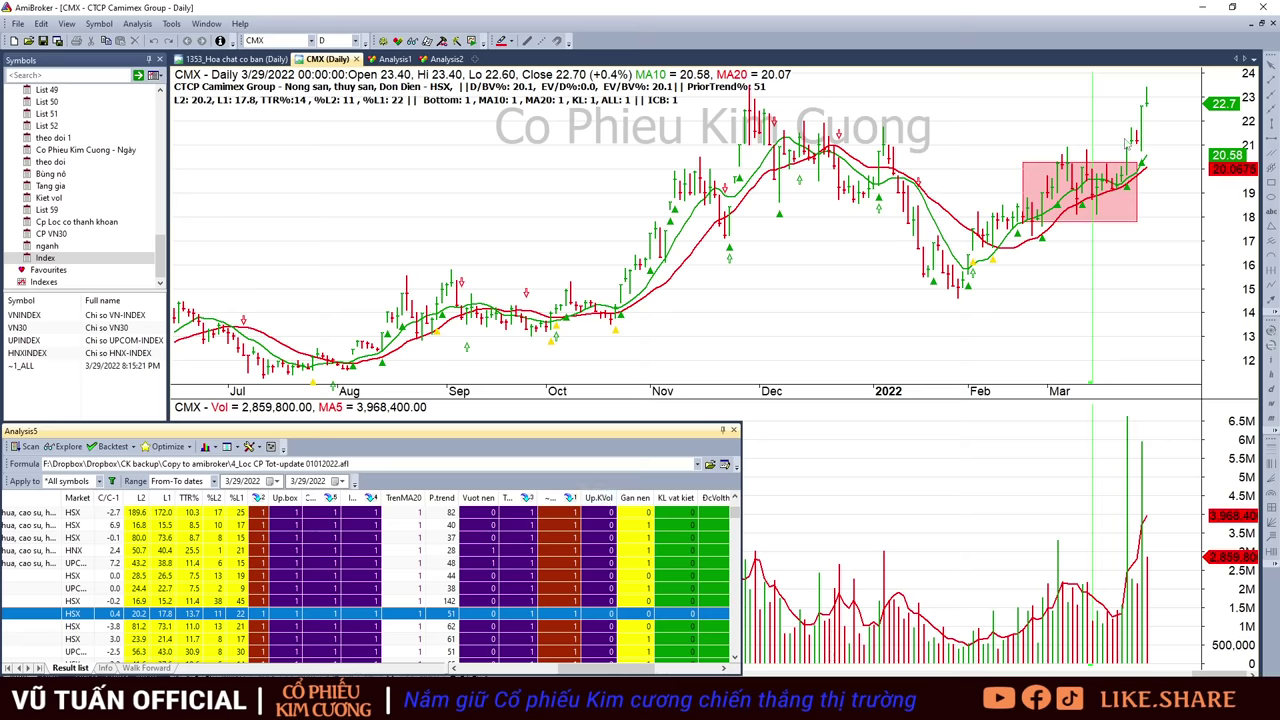
- Open the VHC chart from the analysis results and inspect its 3/24/2022 bar through the latest session
{"action": "scroll", "coordinate": [430, 640], "scroll_direction": "down", "scroll_amount": 5}
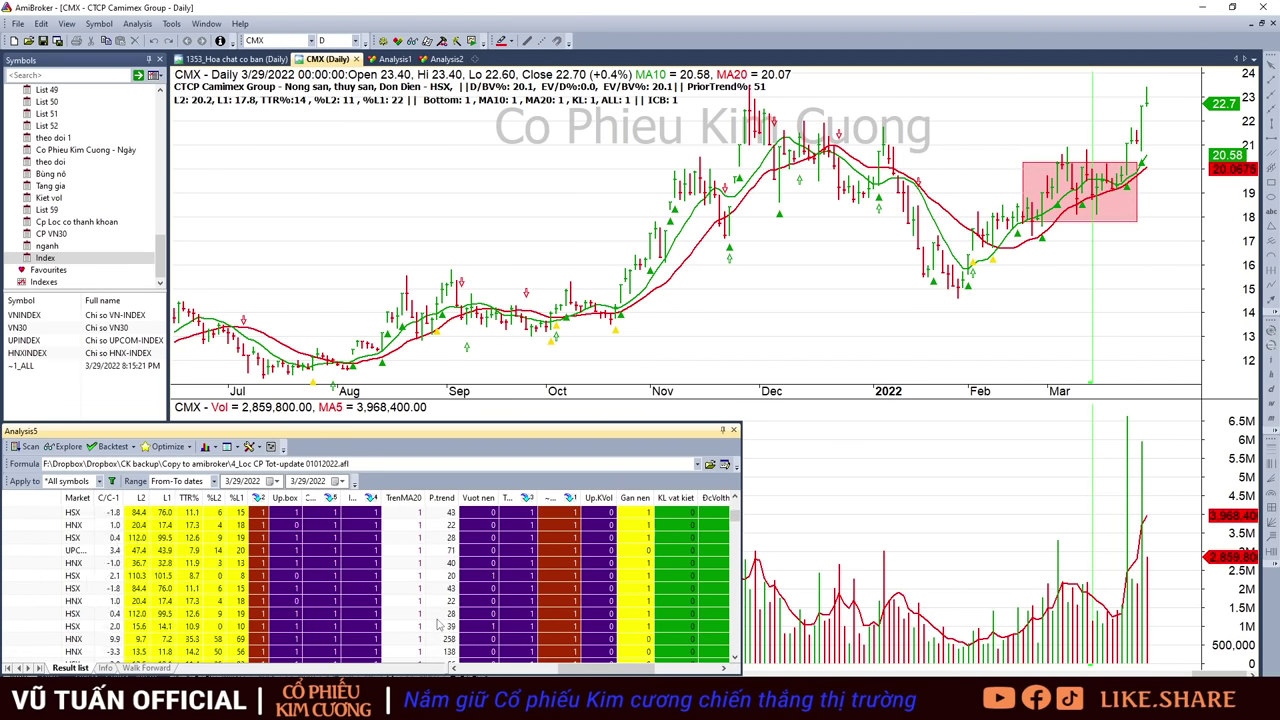
{"action": "scroll", "coordinate": [440, 610], "scroll_direction": "down", "scroll_amount": 3}
{"action": "left_click", "coordinate": [425, 550]}
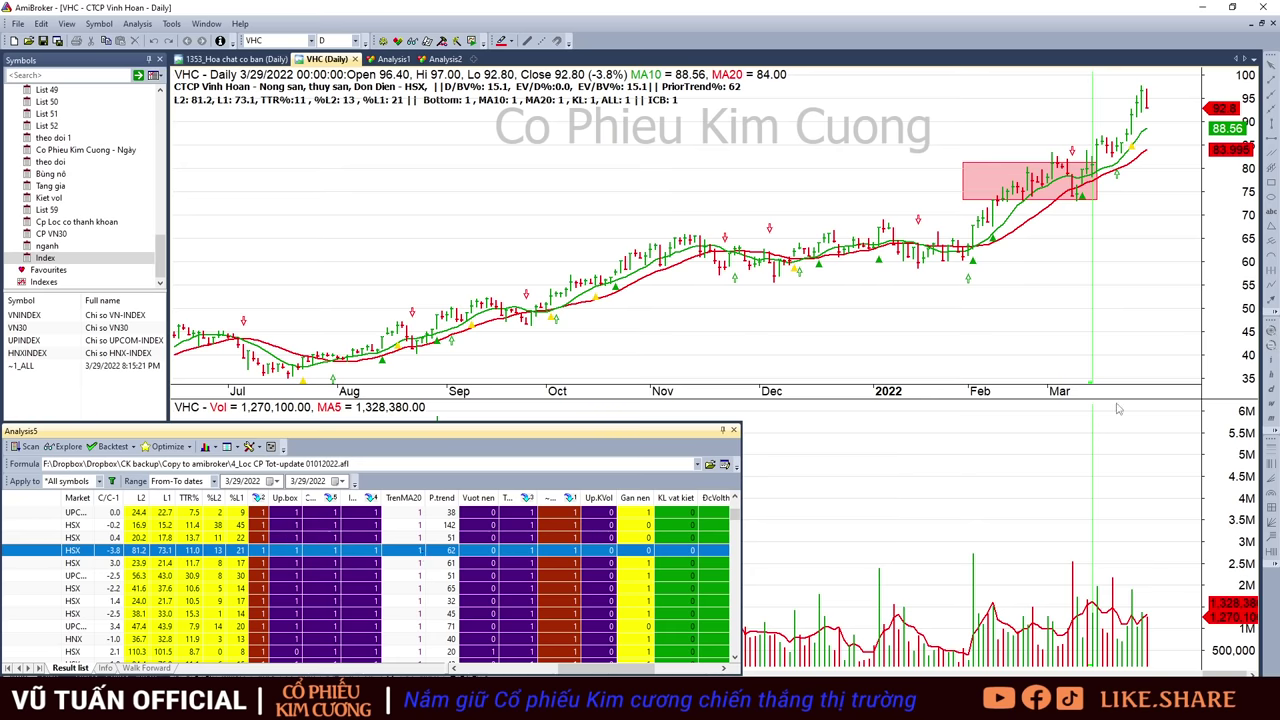
{"action": "left_click", "coordinate": [1134, 119]}
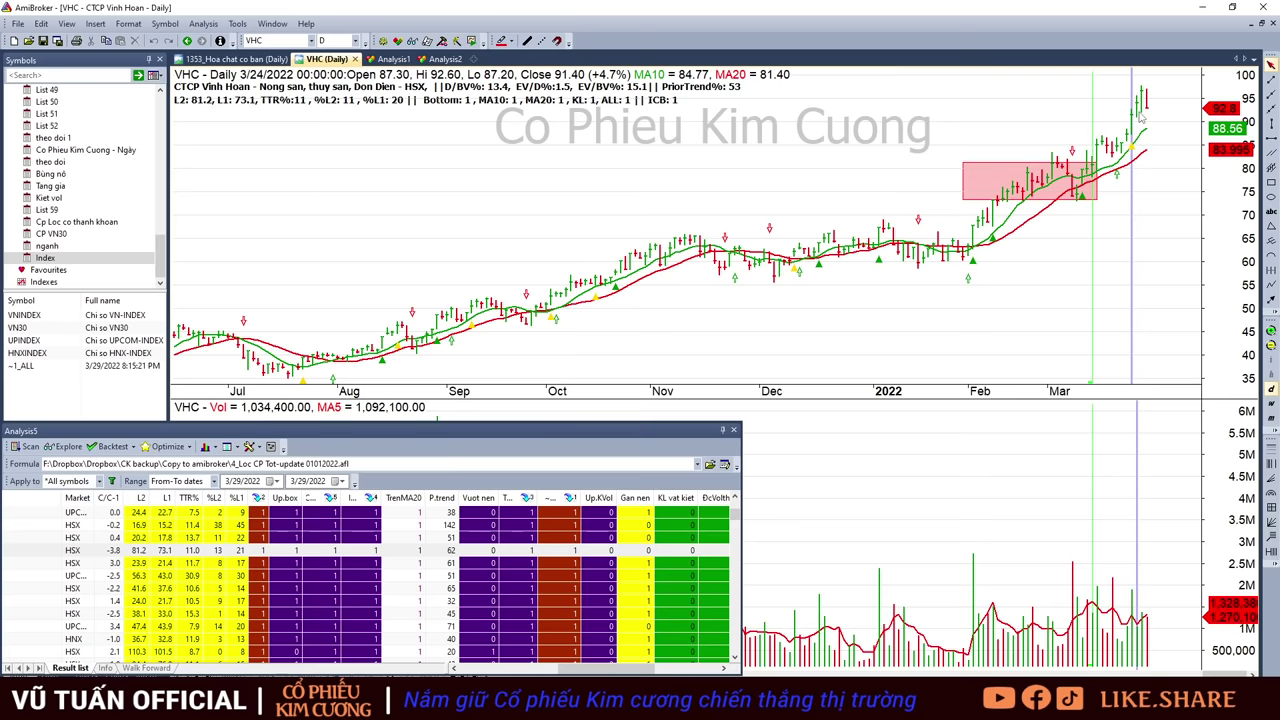
{"action": "left_click", "coordinate": [1139, 116]}
{"action": "left_click", "coordinate": [1150, 112]}
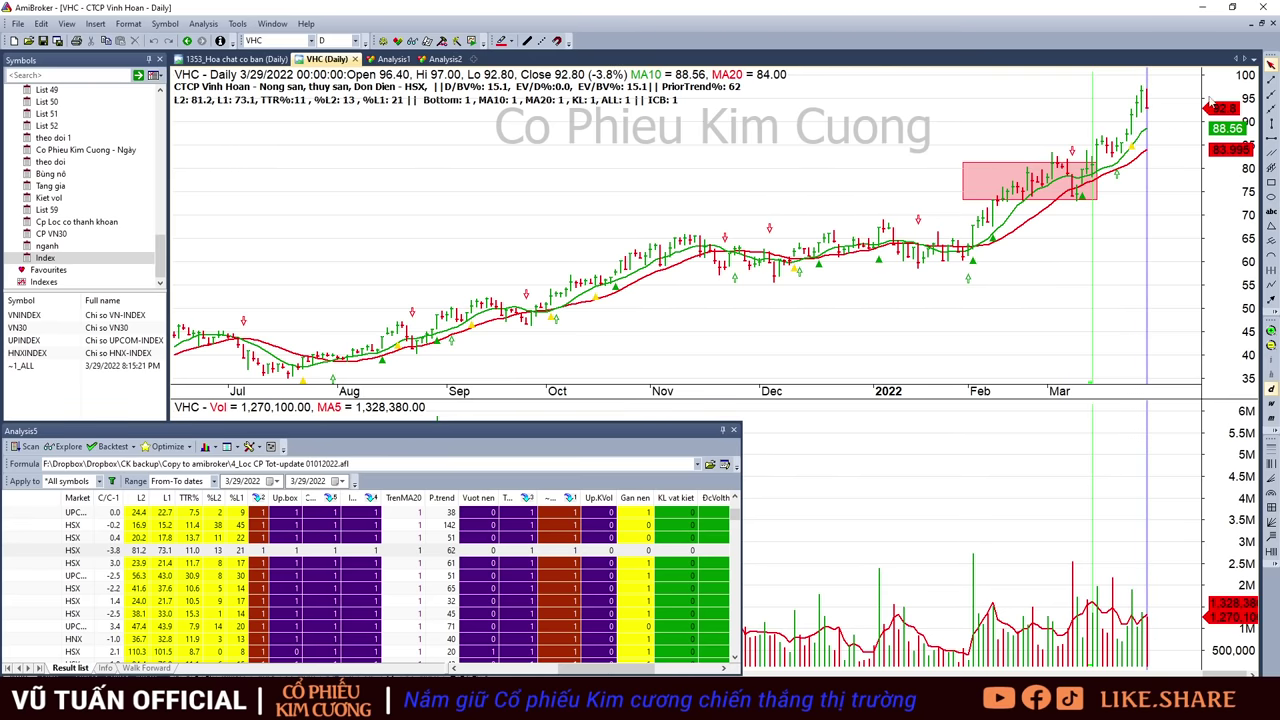
- Review the seafood stocks ACL, SEA and ANV in the analysis results, examining each one's base and breakout
{"action": "left_click", "coordinate": [380, 565]}
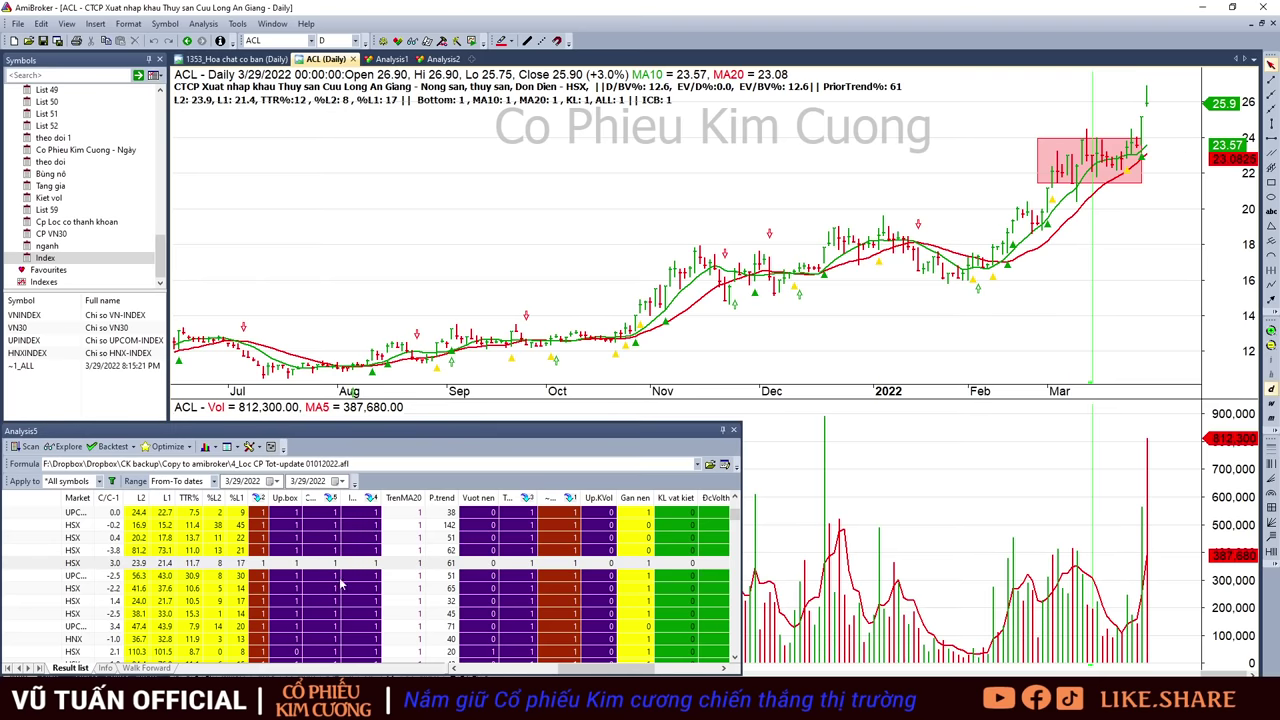
{"action": "left_click", "coordinate": [434, 577]}
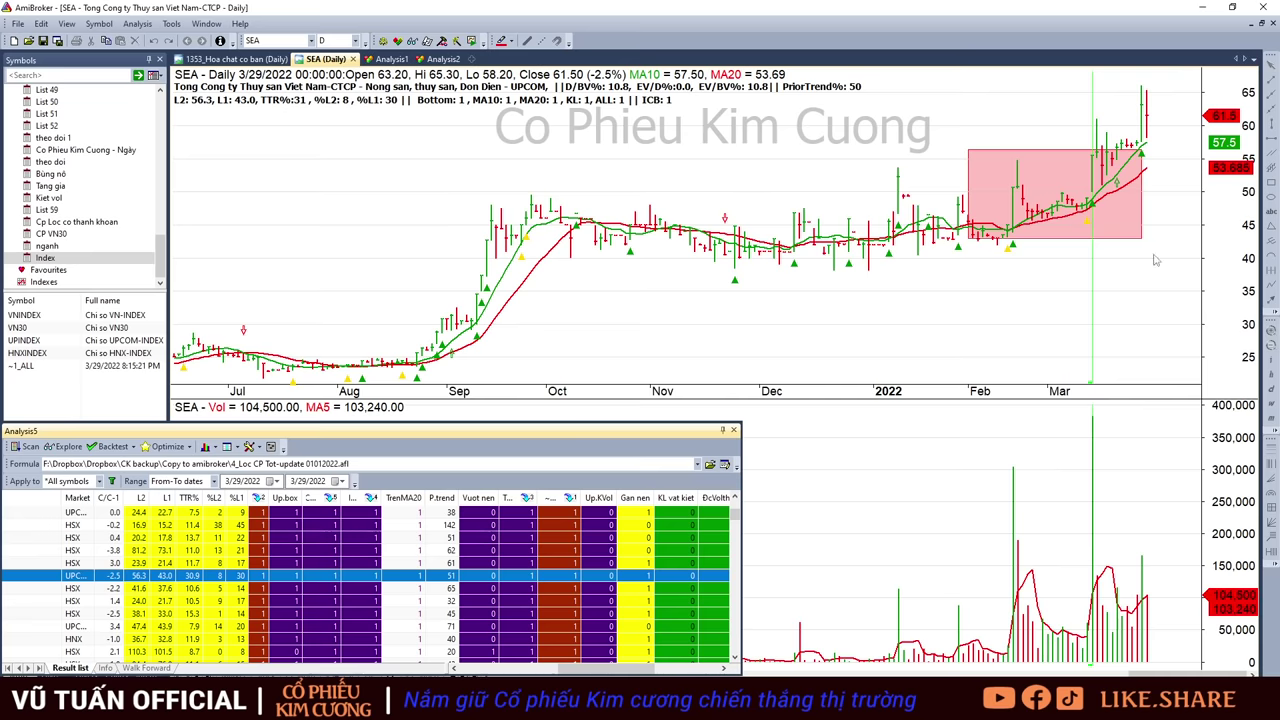
{"action": "key", "text": "Down"}
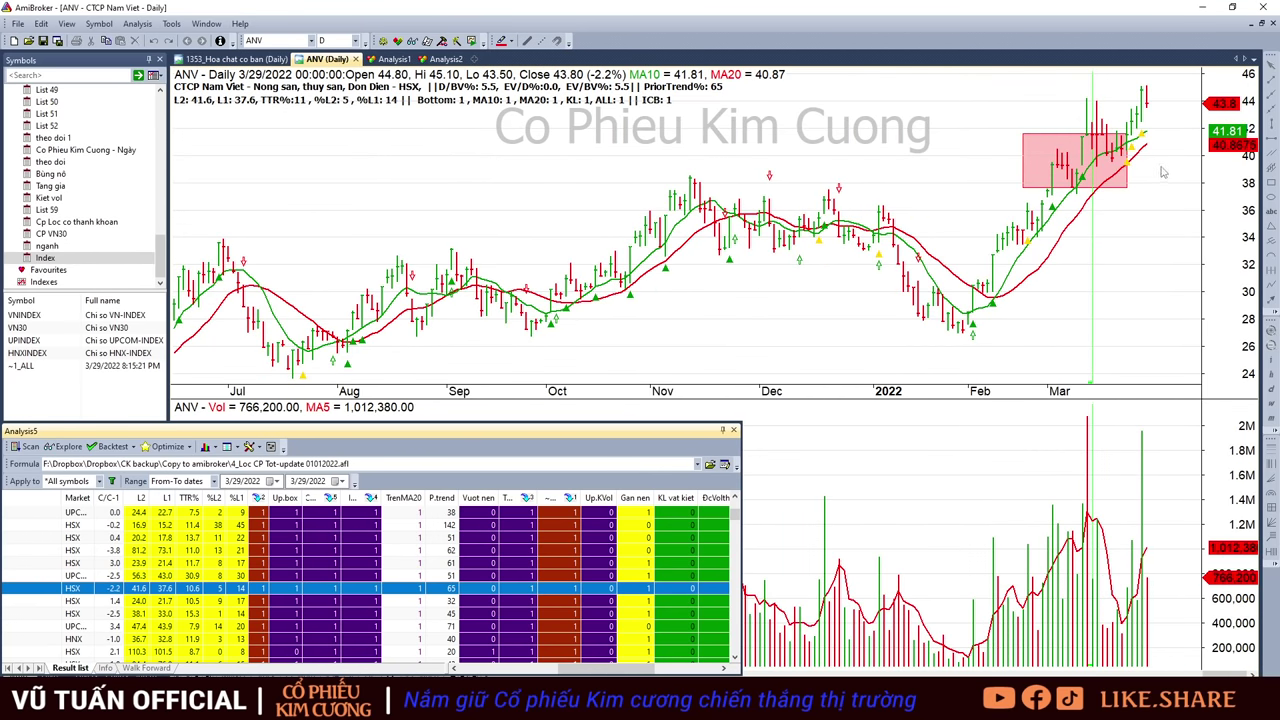
- View the auto stocks CTF and HAX in turn and inspect HAX's latest bar
{"action": "key", "text": "Down"}
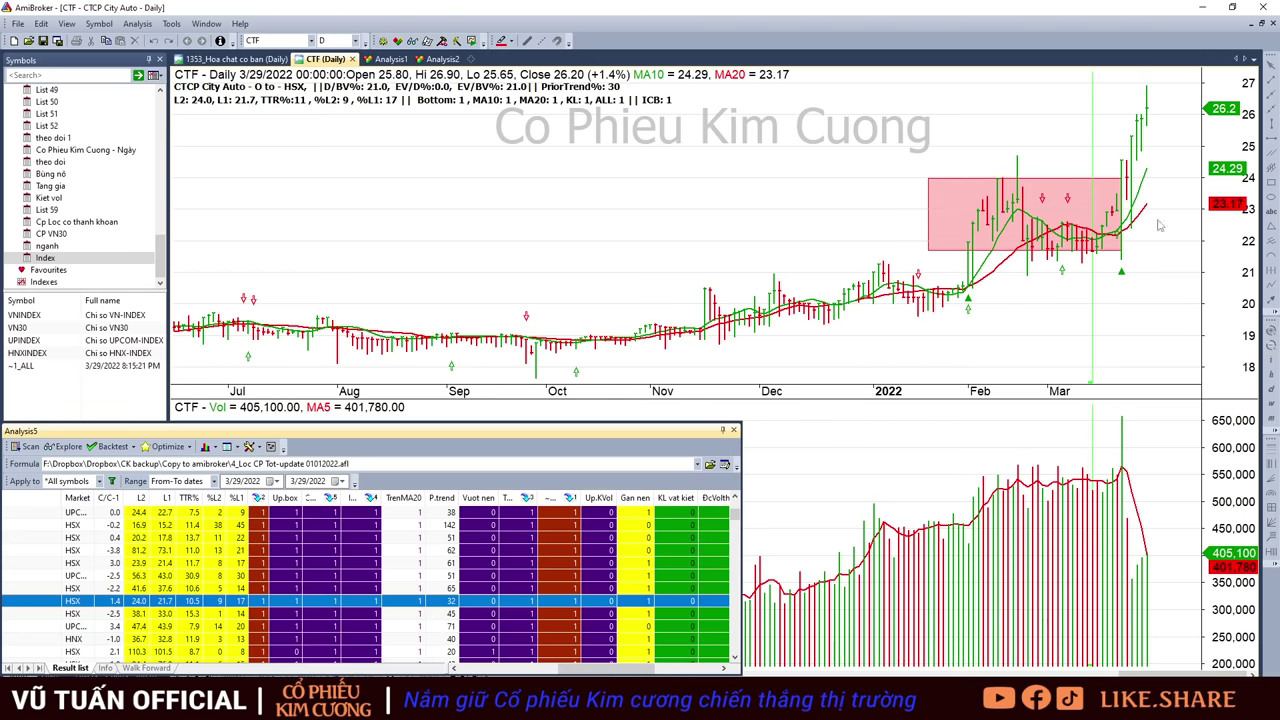
{"action": "key", "text": "Down"}
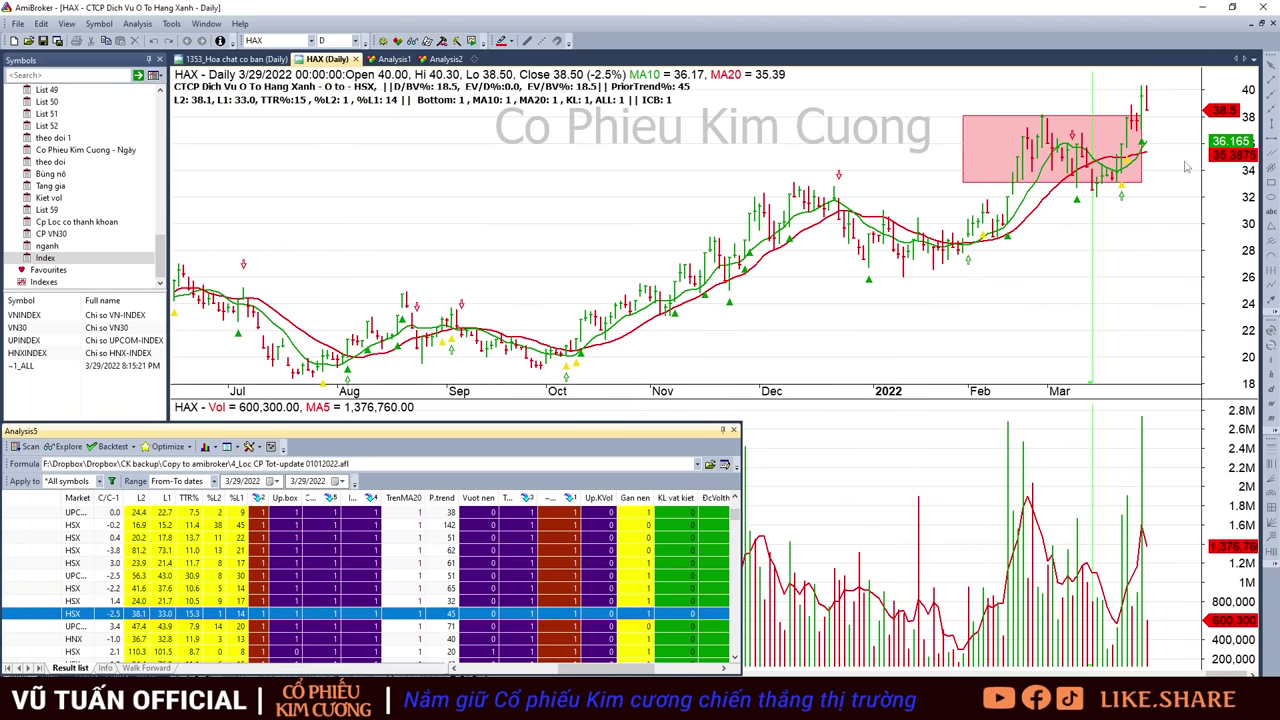
{"action": "left_click", "coordinate": [1146, 108]}
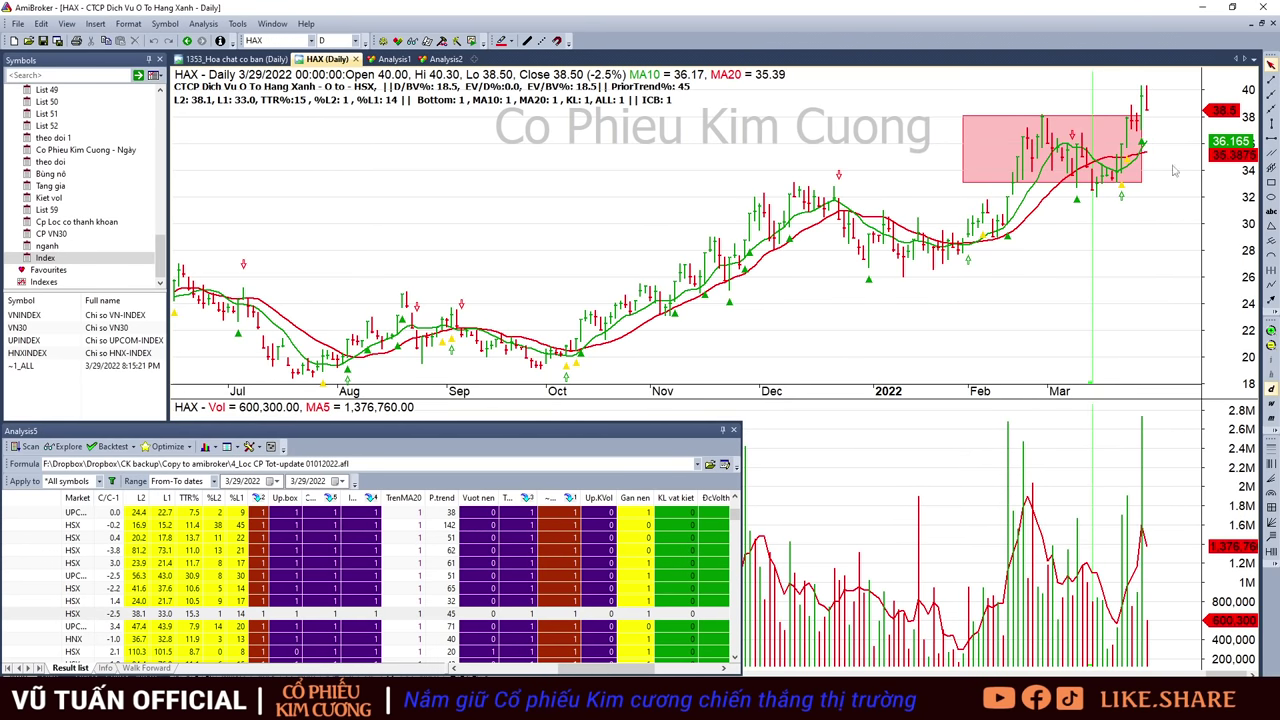
- Go through the apparel and accessories stocks HTG, TNG, PNJ and GIL, examining their bases and March breakouts
{"action": "scroll", "coordinate": [381, 615], "scroll_direction": "down", "scroll_amount": 1}
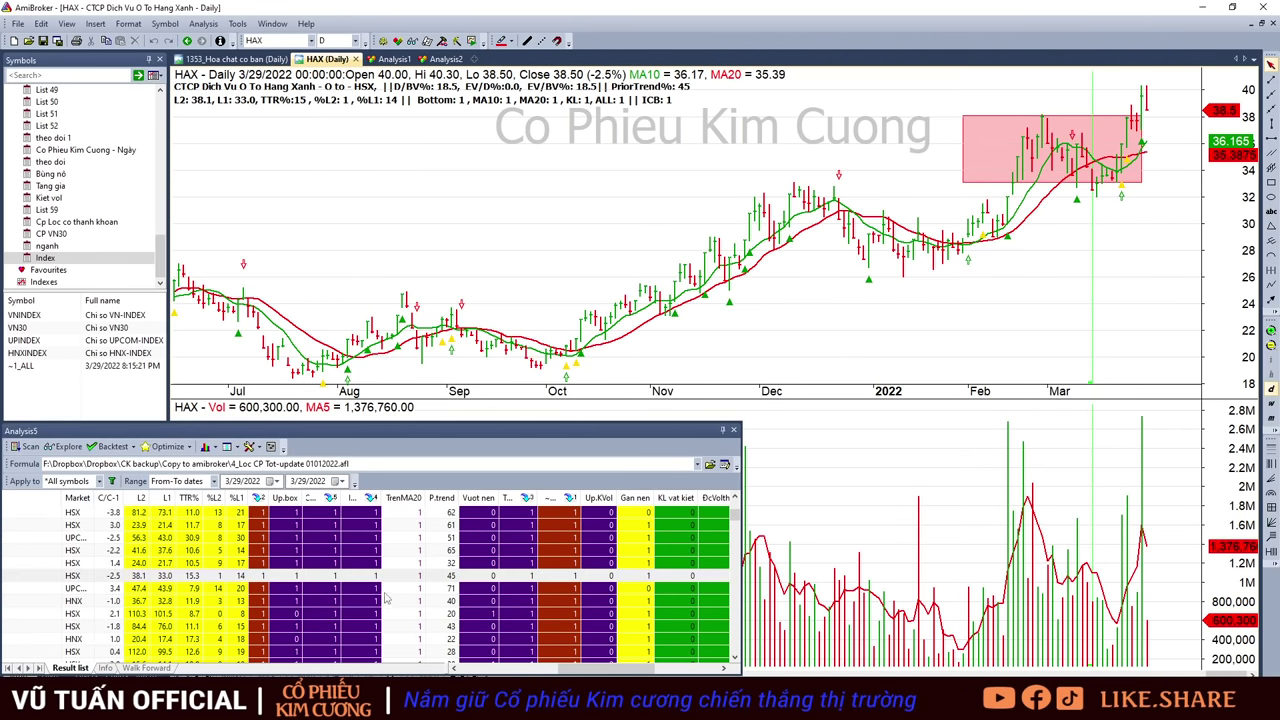
{"action": "left_click", "coordinate": [385, 590]}
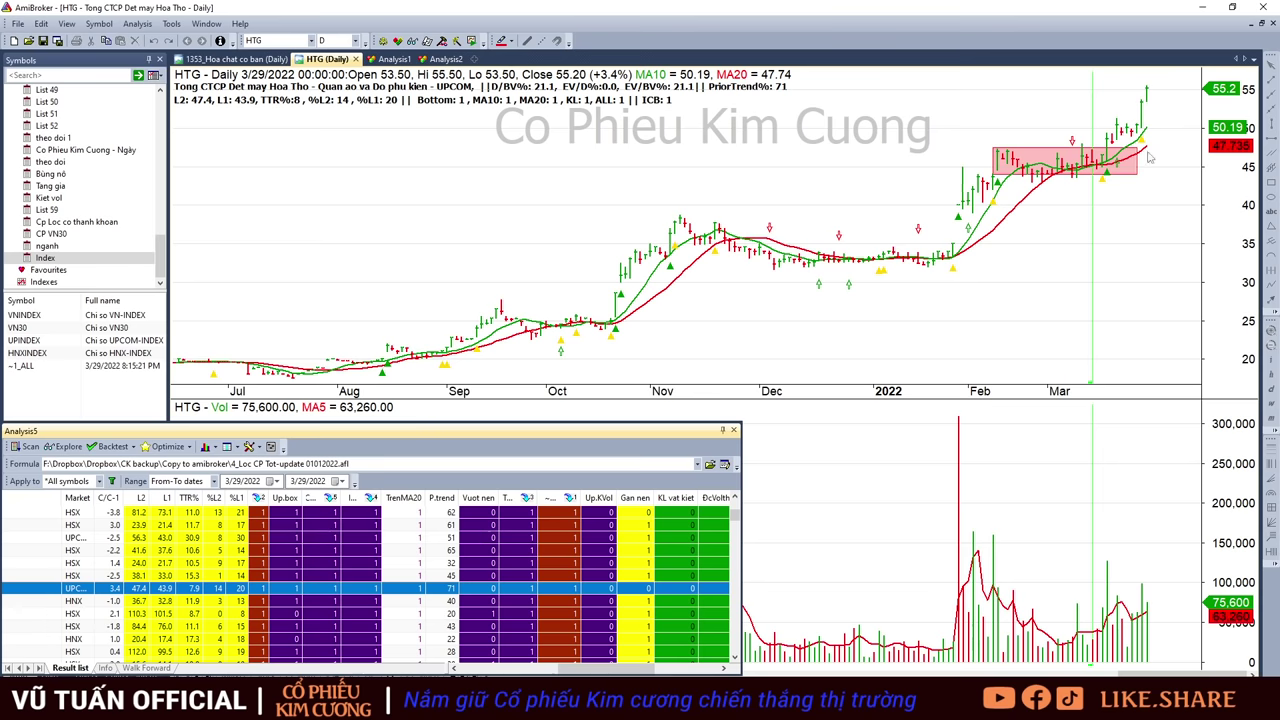
{"action": "key", "text": "Down"}
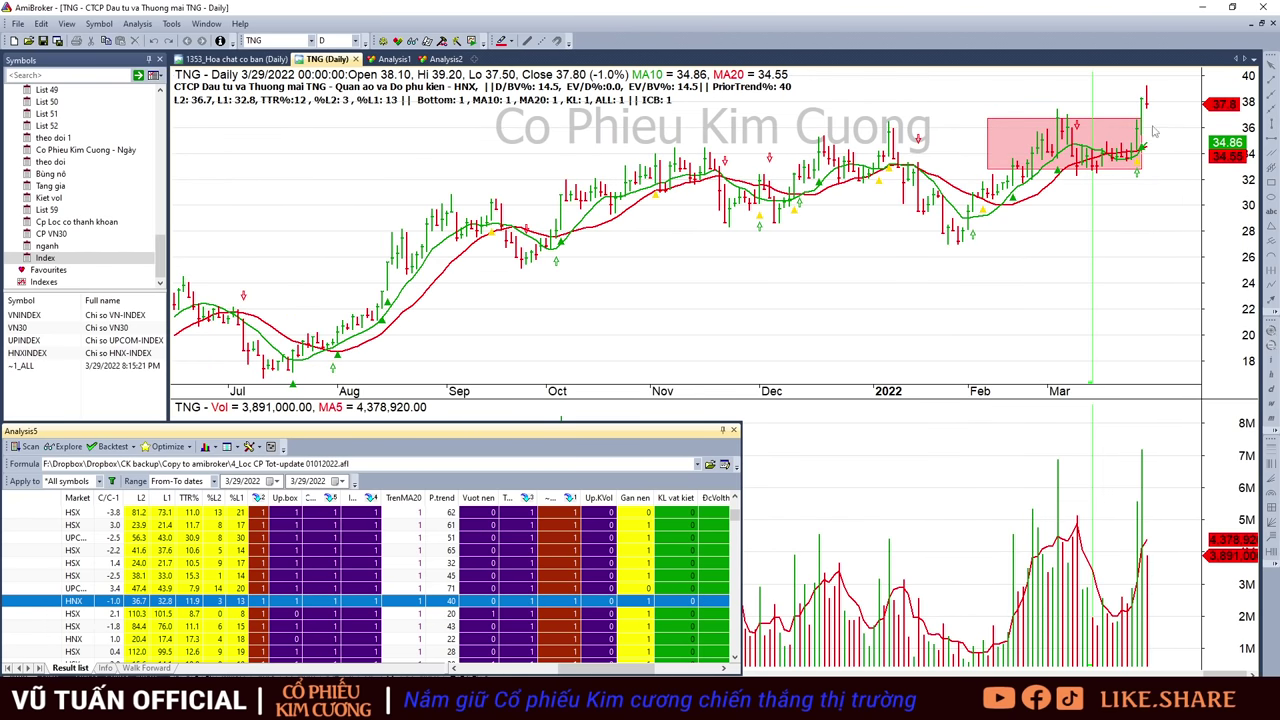
{"action": "key", "text": "Down"}
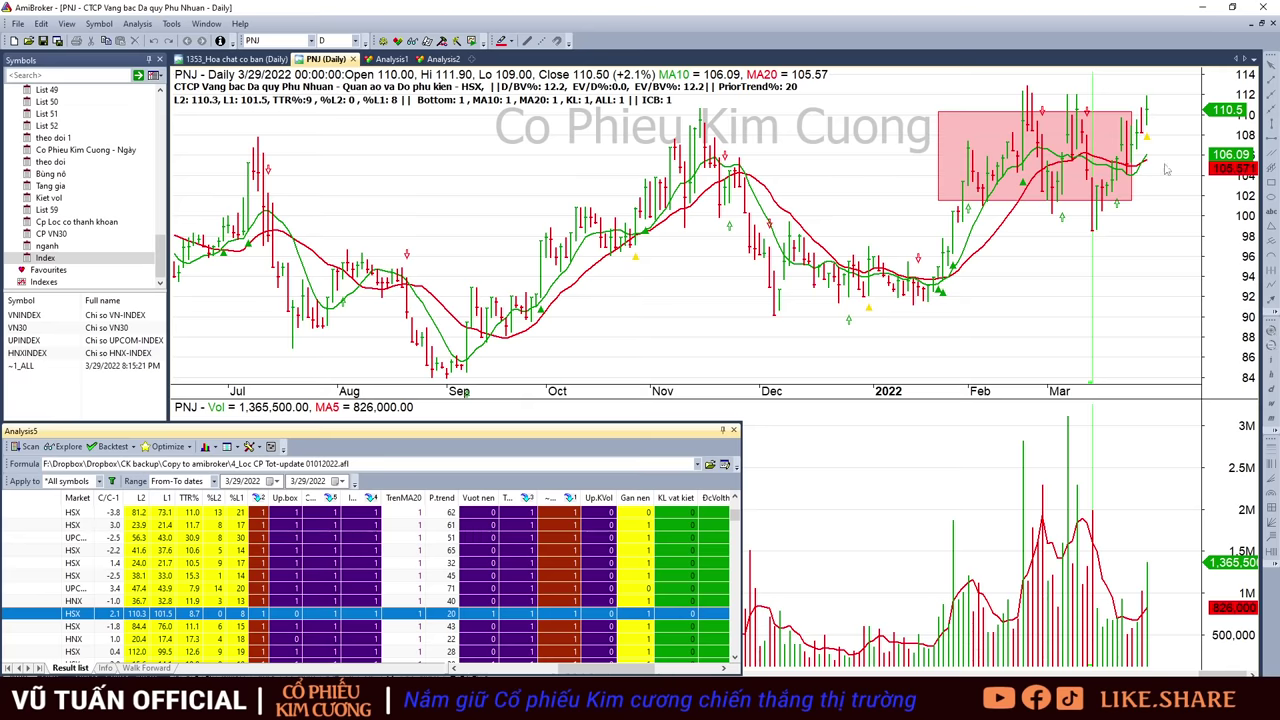
{"action": "key", "text": "Down"}
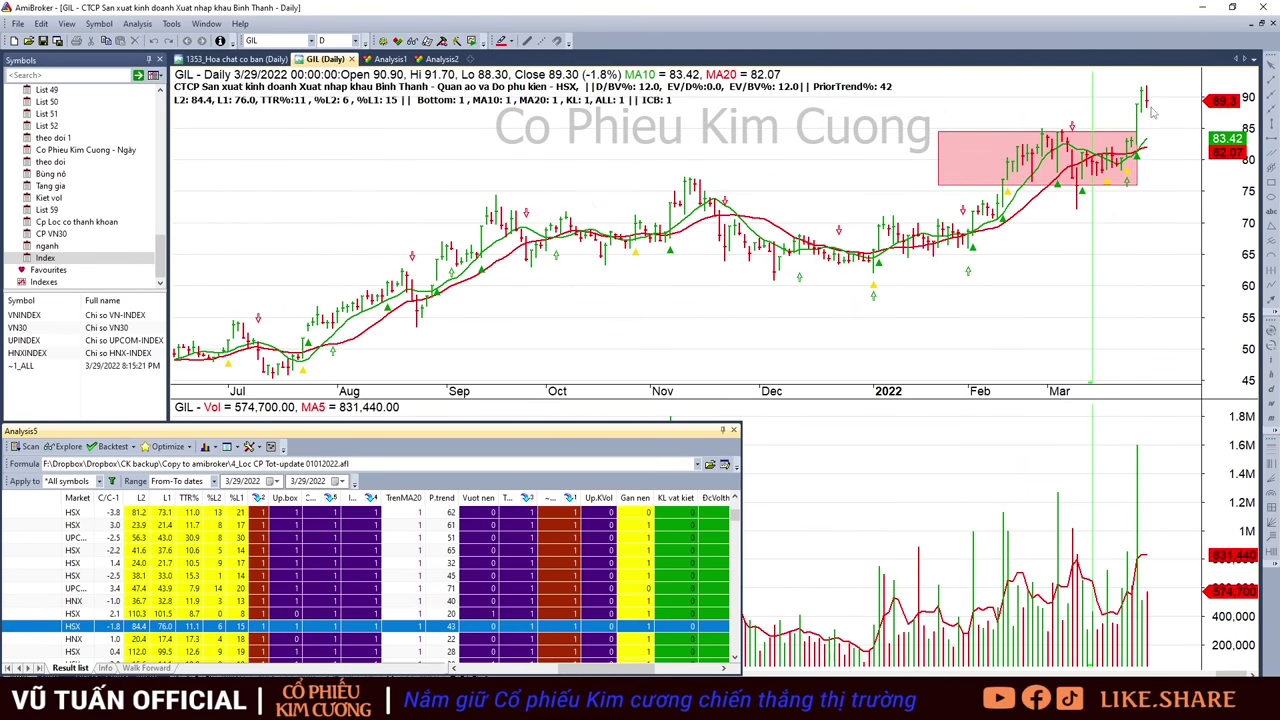
- View the building-material stocks HDA and PTB, and inspect PTB's mid-March breakout and its 3/17/2022 bar
{"action": "key", "text": "Down"}
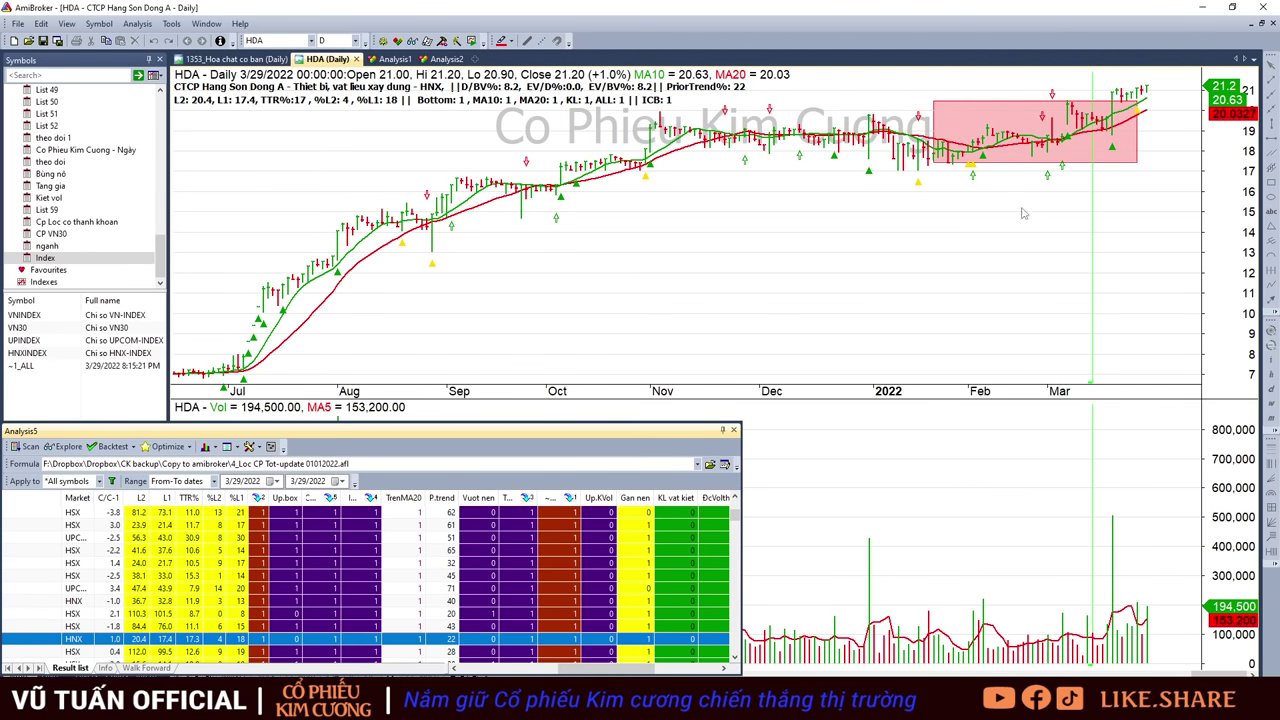
{"action": "mouse_move", "coordinate": [1022, 212]}
{"action": "key", "text": "Down"}
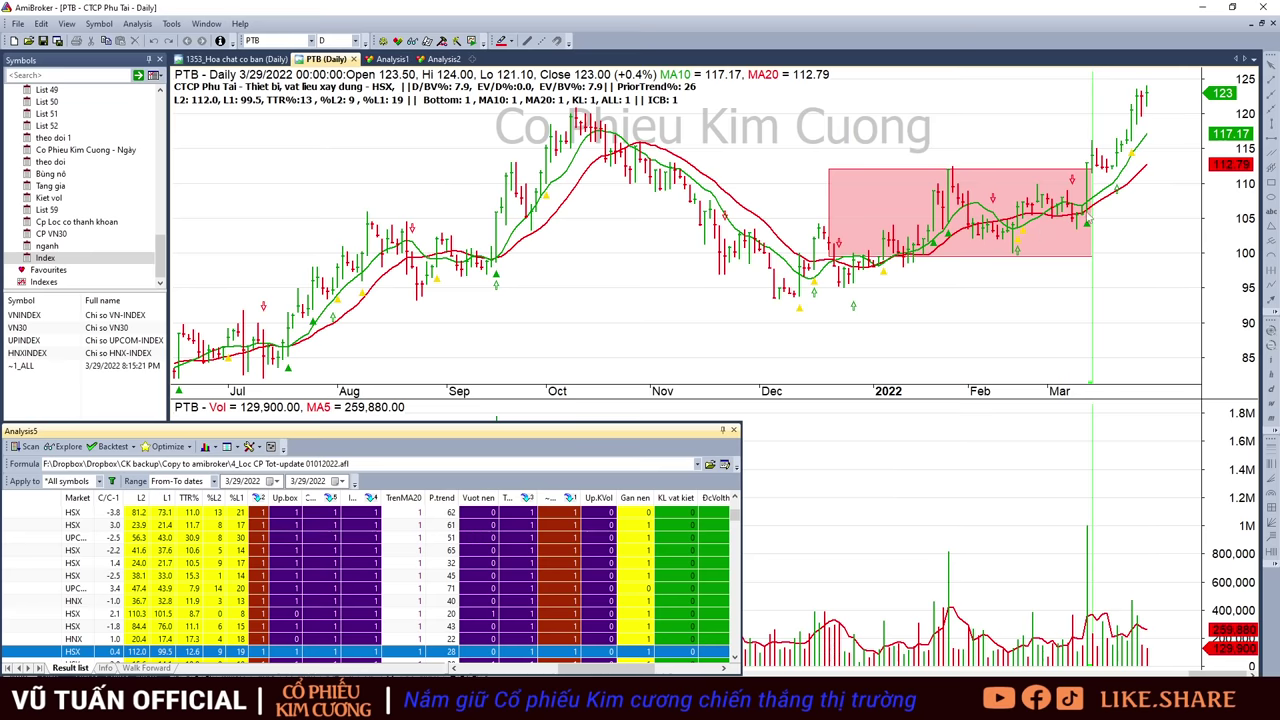
{"action": "left_click", "coordinate": [1088, 268]}
{"action": "left_click", "coordinate": [1108, 645]}
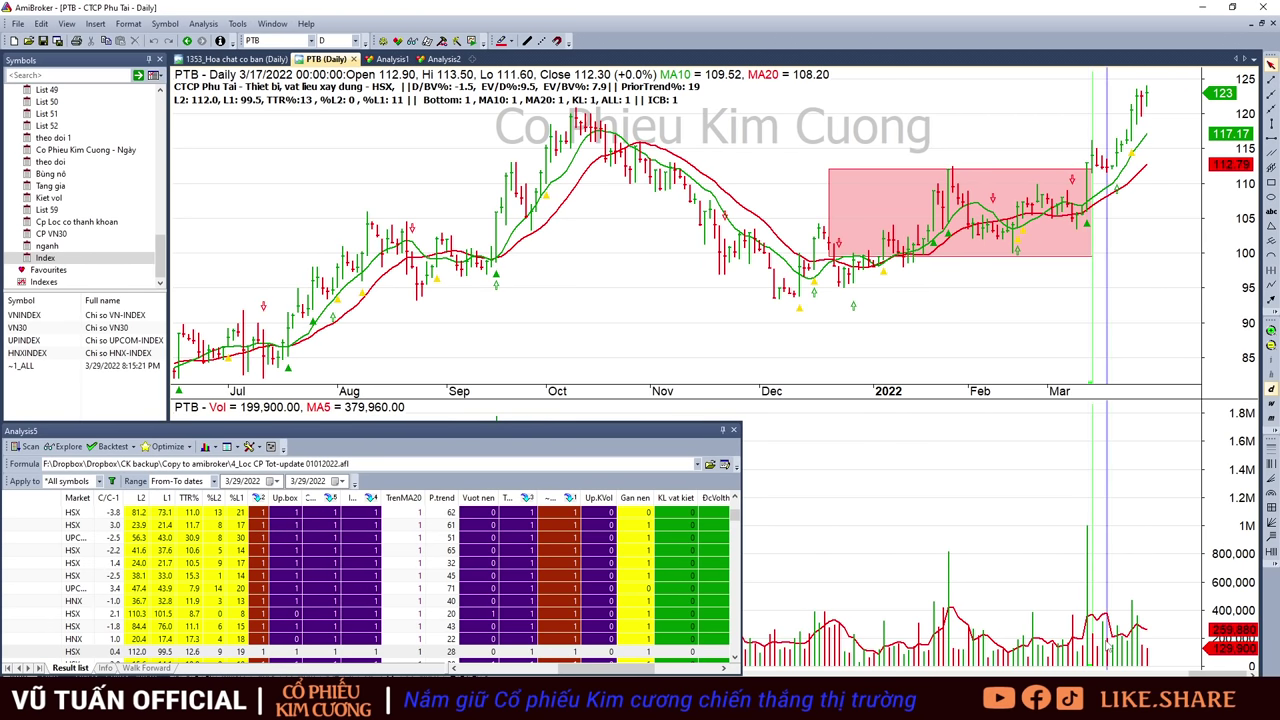
{"action": "key", "text": "Escape"}
- Review the VTO shipping chart and the construction stocks KDM, VC9, UDC and HTN, comparing their bases and rallies
{"action": "scroll", "coordinate": [455, 538], "scroll_direction": "down", "scroll_amount": 2}
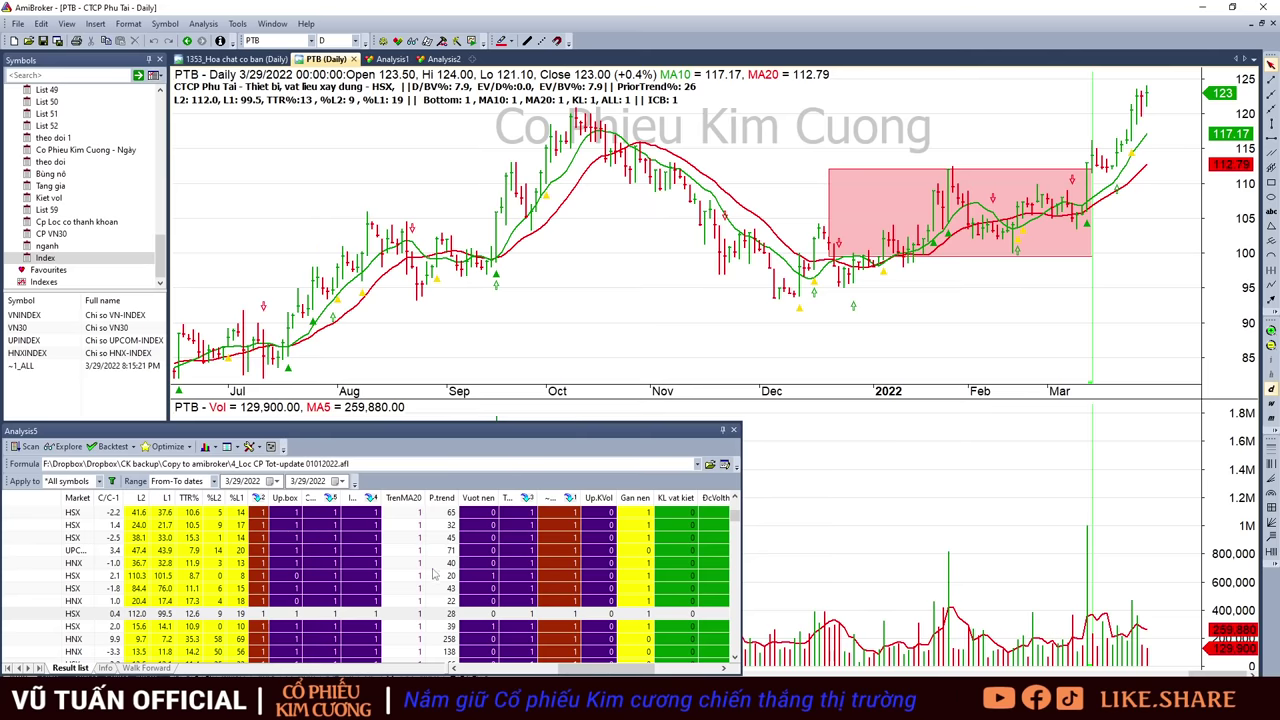
{"action": "left_click", "coordinate": [386, 592]}
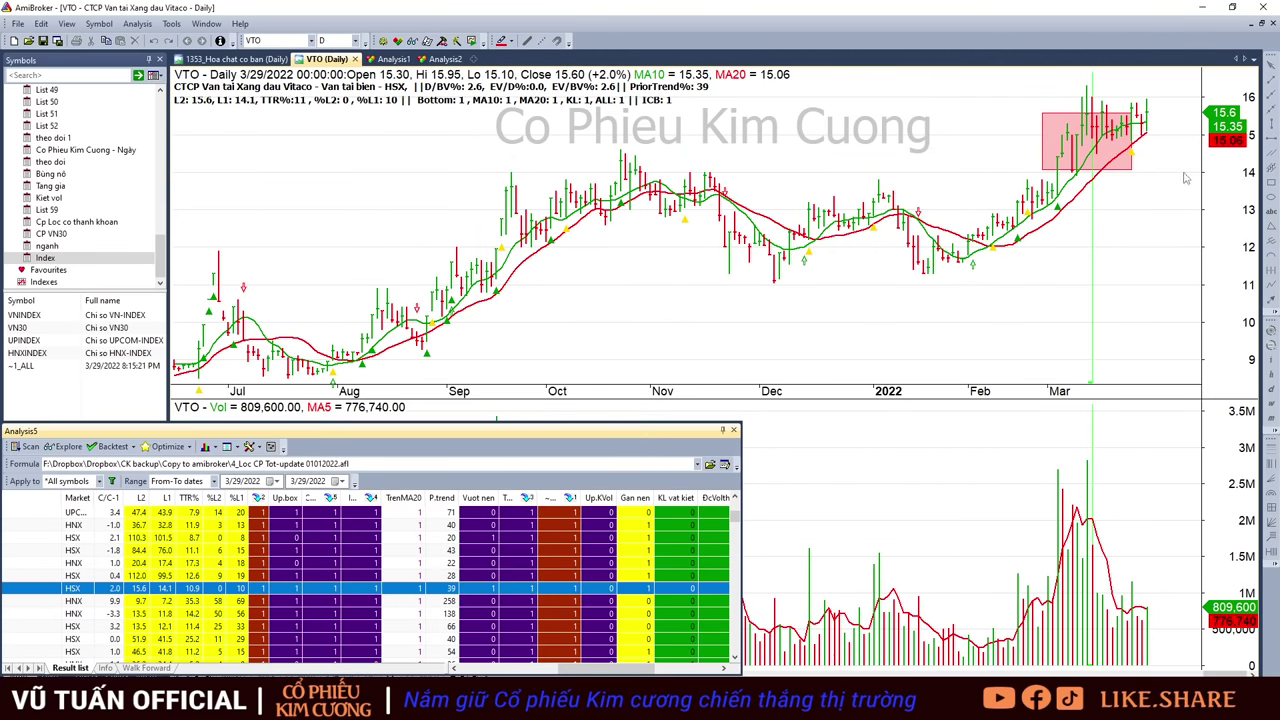
{"action": "key", "text": "Down"}
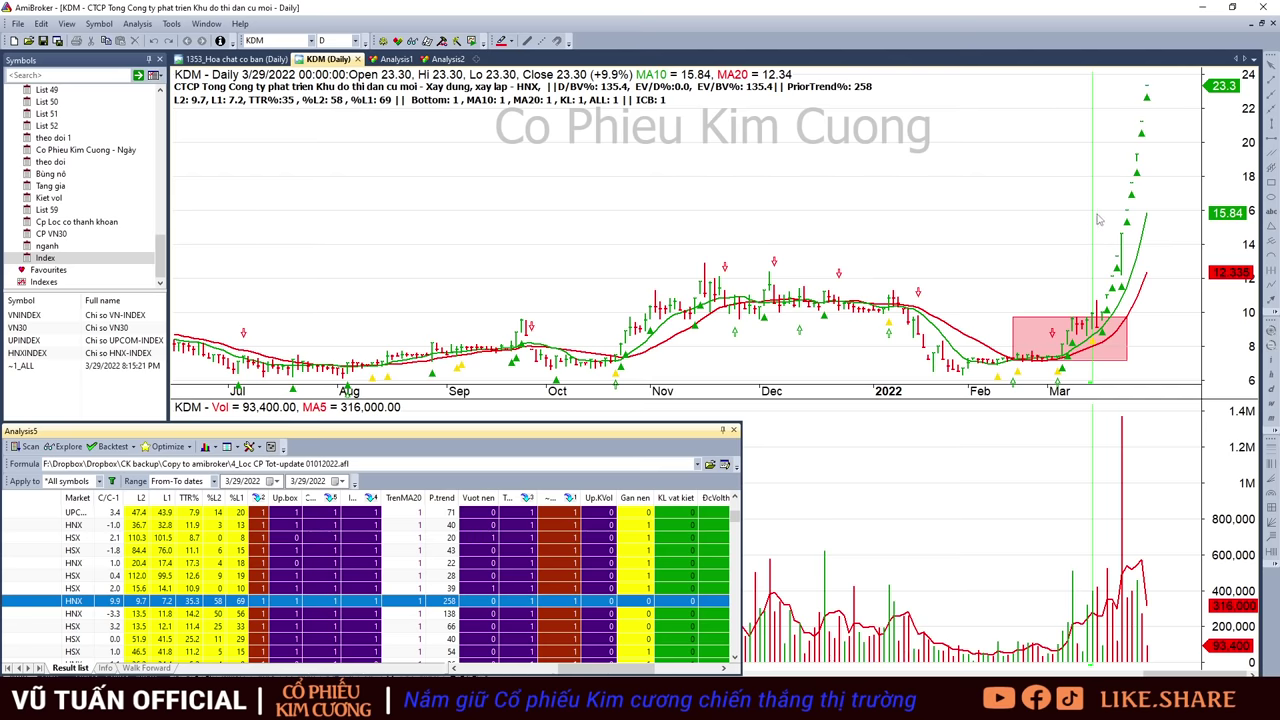
{"action": "mouse_move", "coordinate": [1097, 218]}
{"action": "key", "text": "Down"}
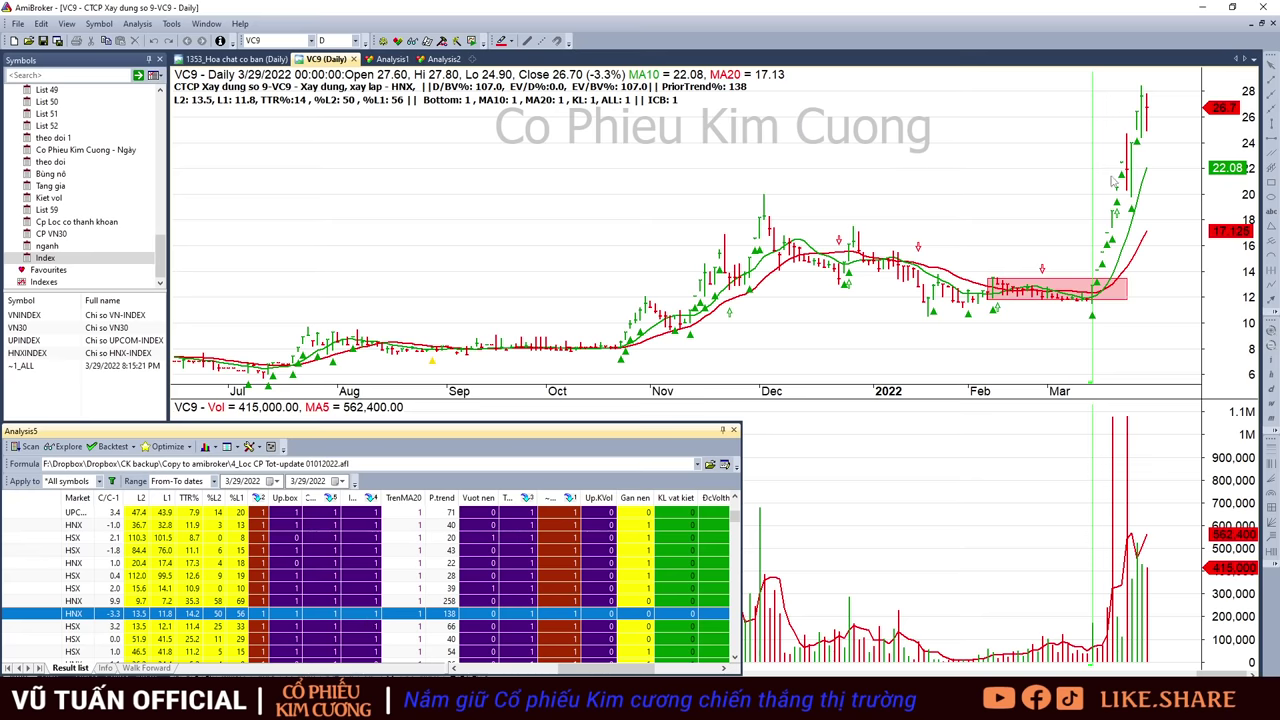
{"action": "mouse_move", "coordinate": [1113, 181]}
{"action": "key", "text": "Down"}
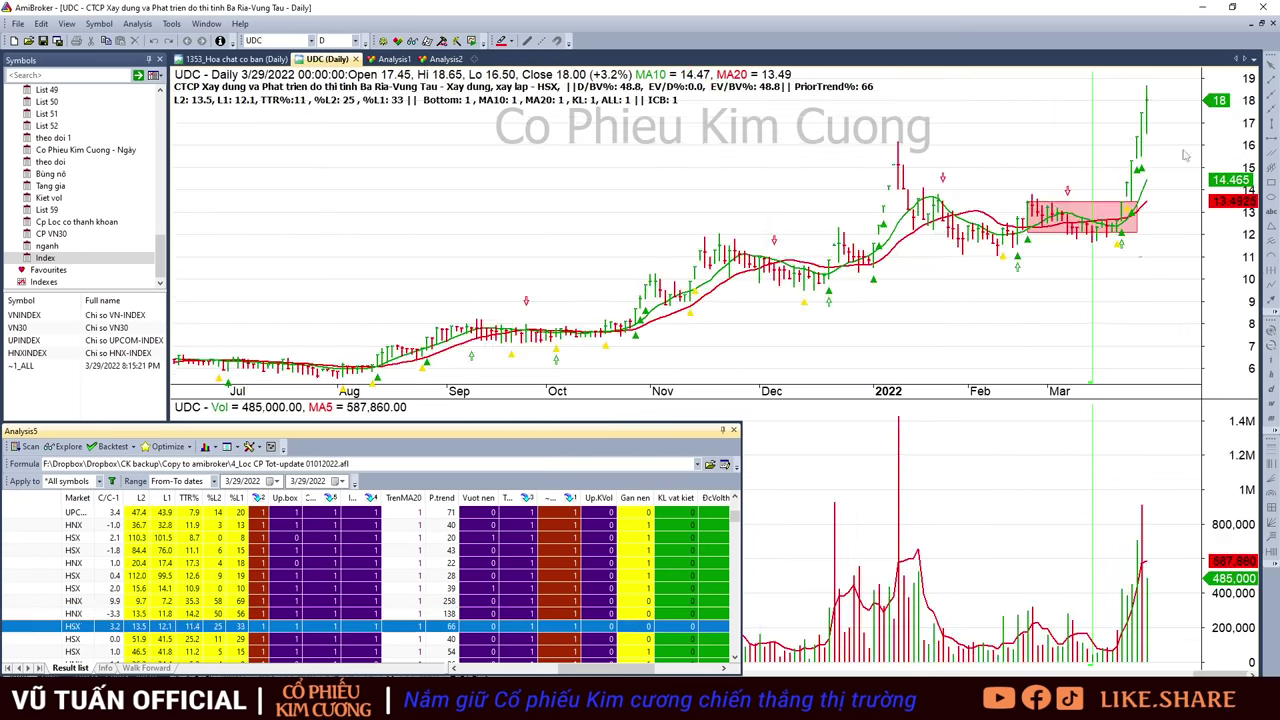
{"action": "key", "text": "Down"}
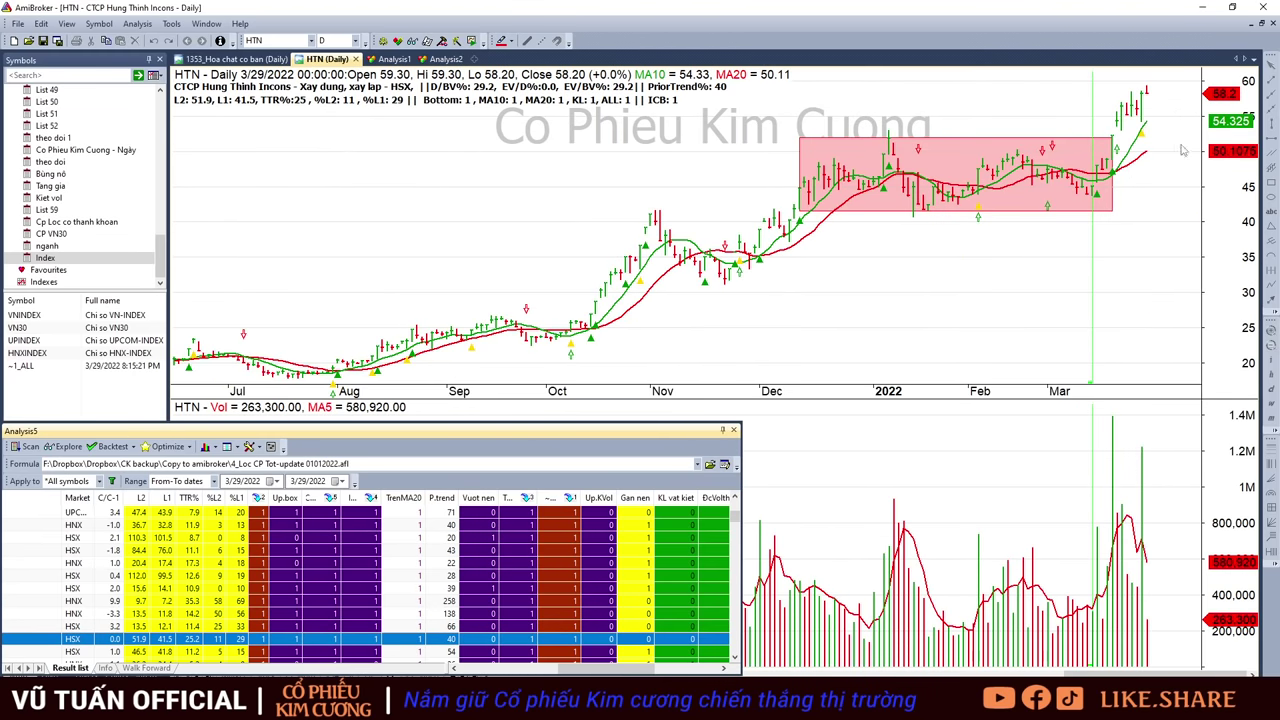
- Open the PC1 chart and inspect the 3/28/2022 bar's price and volume and the latest session
{"action": "key", "text": "Down"}
{"action": "scroll", "coordinate": [676, 516], "scroll_direction": "down", "scroll_amount": 1}
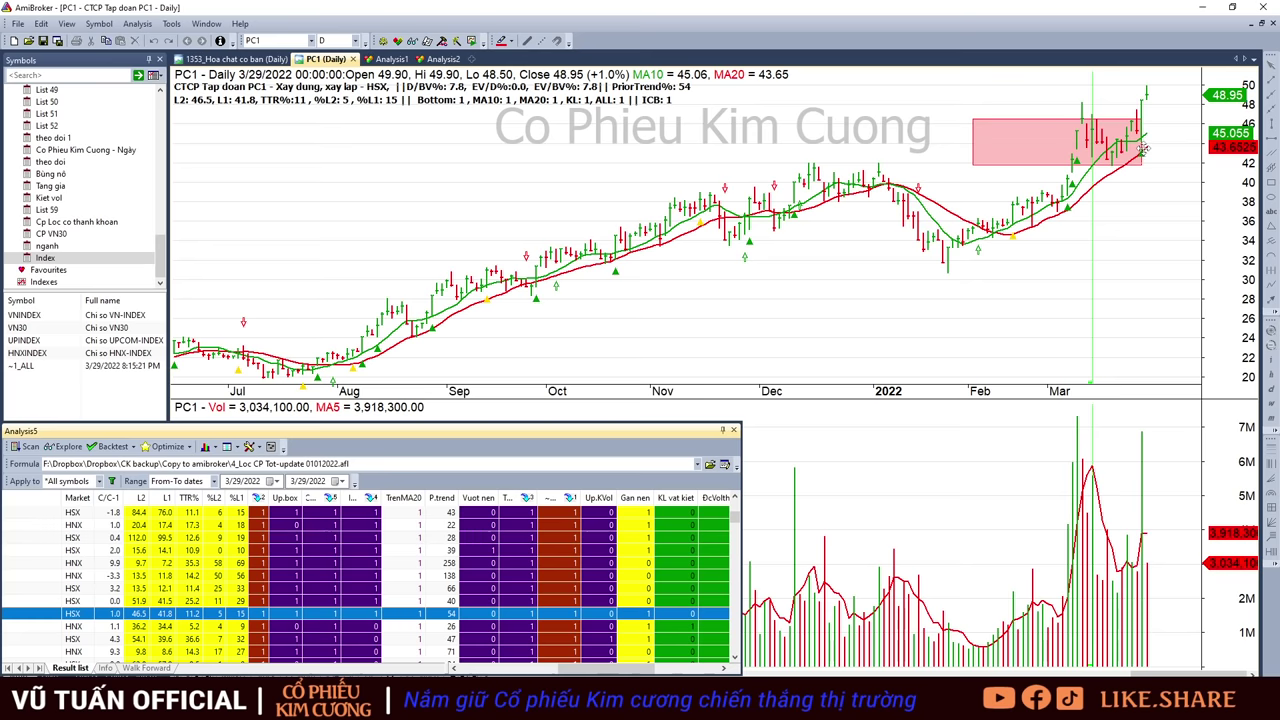
{"action": "left_click", "coordinate": [1142, 196]}
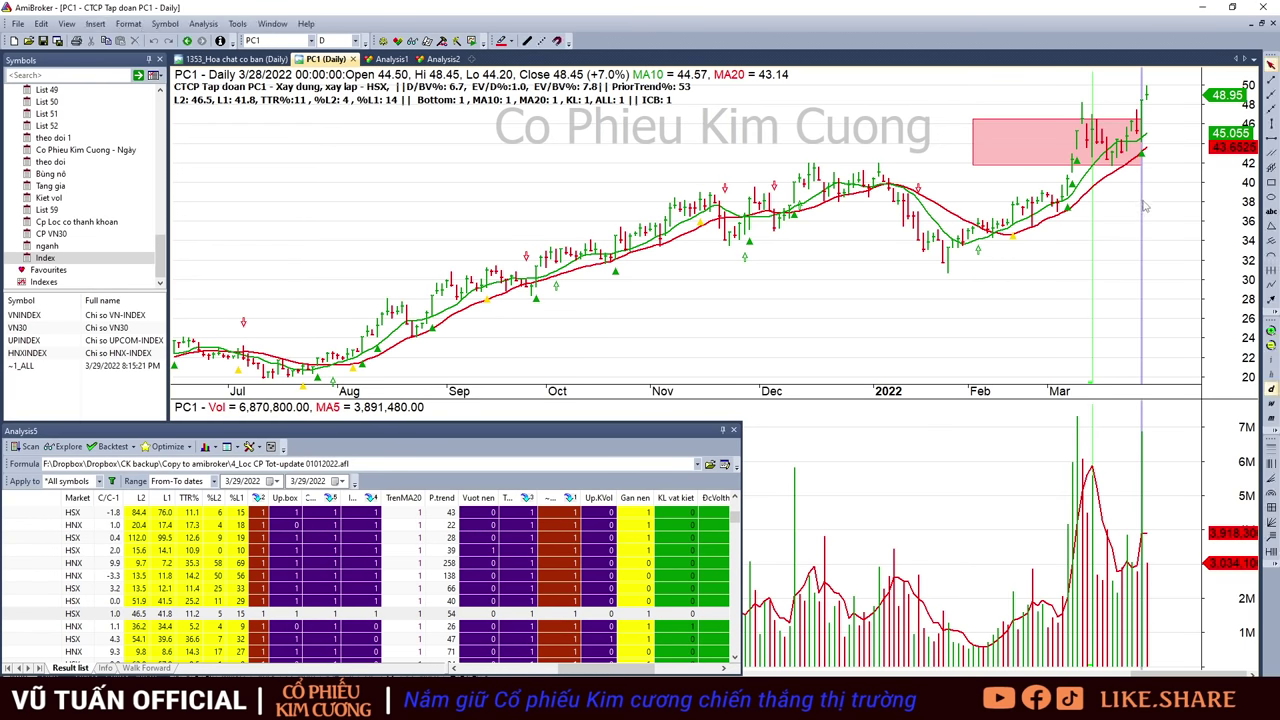
{"action": "left_click", "coordinate": [1168, 150]}
- Move down the analysis results past PC1 to view the TNH and CTC charts and their bases
{"action": "scroll", "coordinate": [374, 624], "scroll_direction": "down", "scroll_amount": 1}
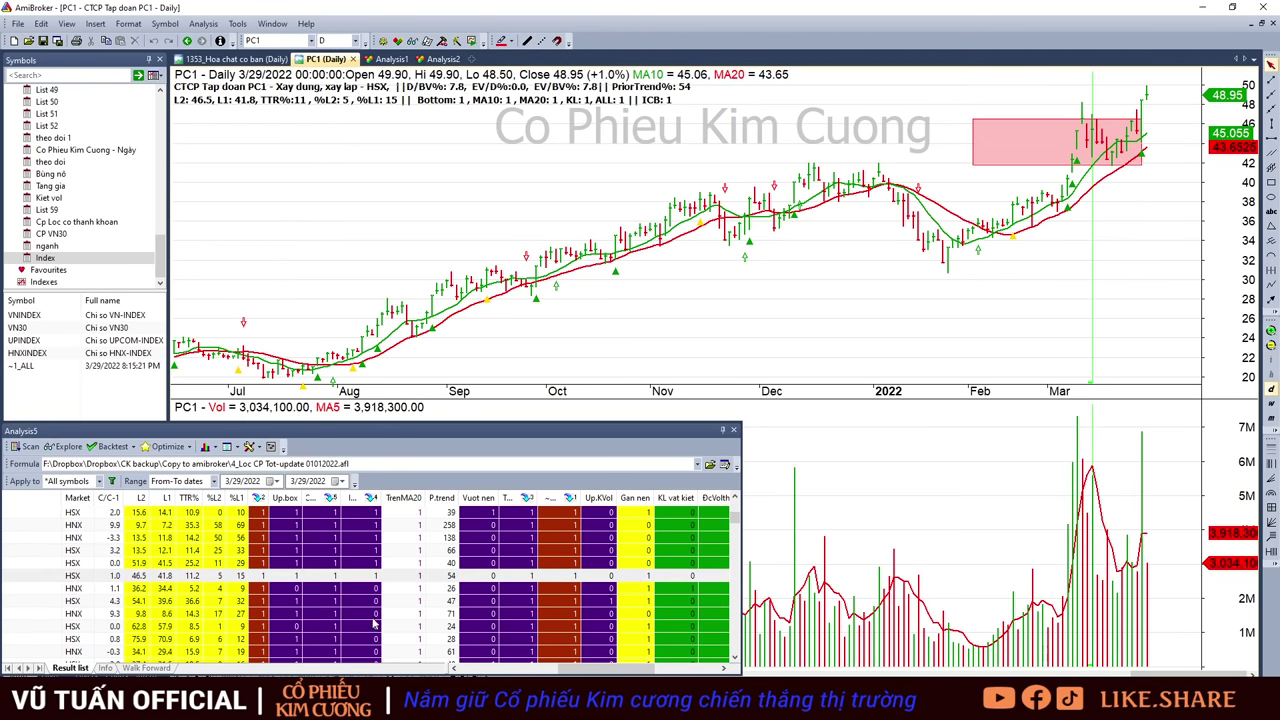
{"action": "left_click", "coordinate": [390, 588]}
{"action": "left_click", "coordinate": [502, 600]}
{"action": "left_click", "coordinate": [503, 612]}
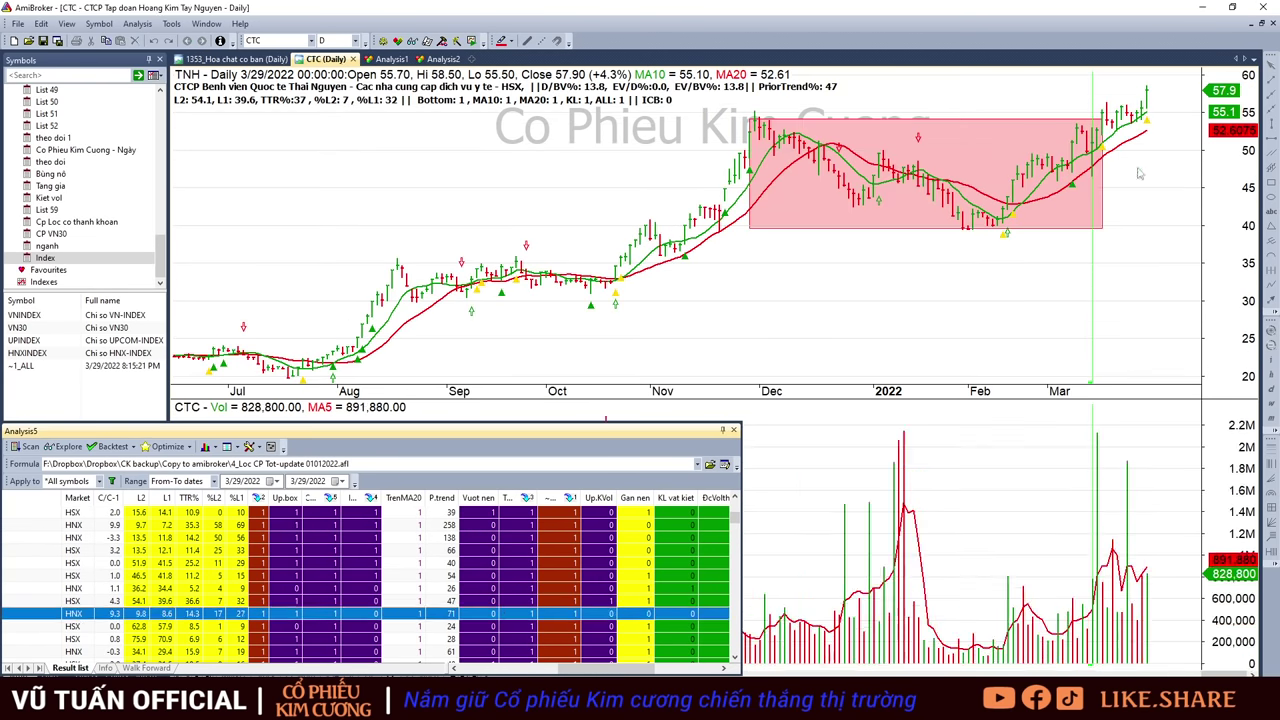
{"action": "key", "text": "Down"}
{"action": "key", "text": "Up"}
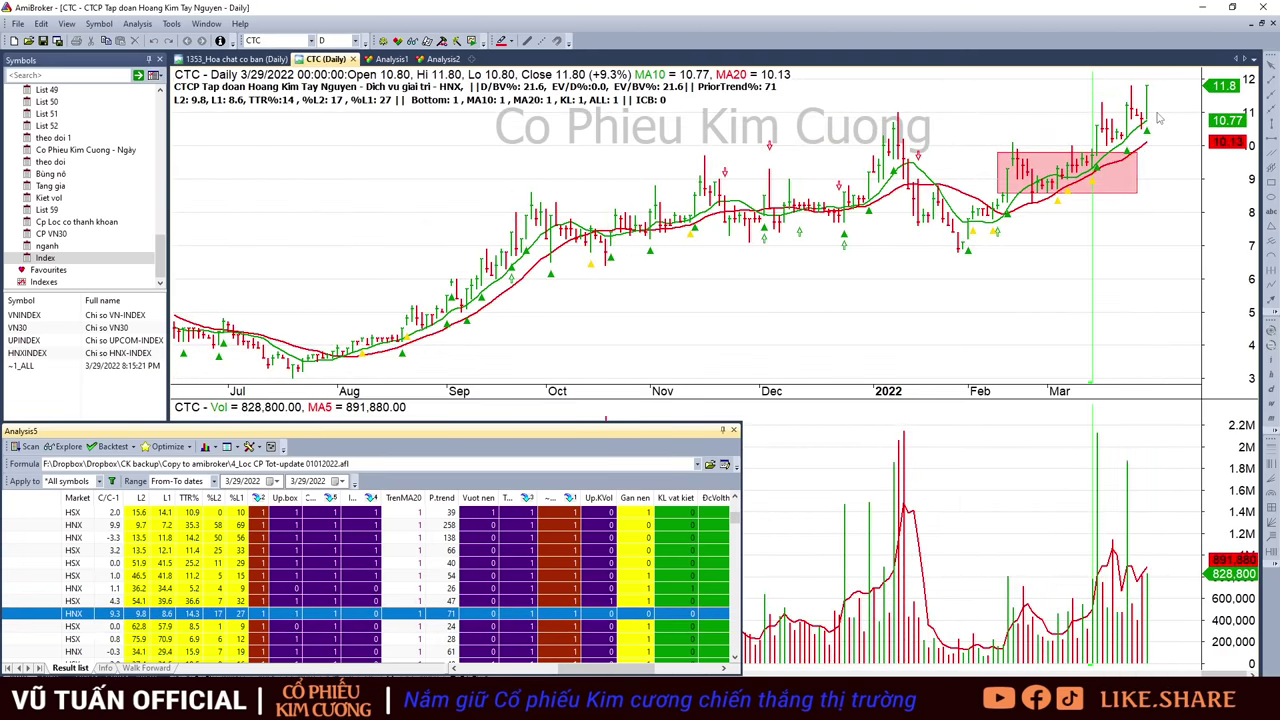
- Step through the REE, NVB and EIB charts in the analysis results, examining each base and latest price action
{"action": "key", "text": "Down"}
{"action": "key", "text": "Down"}
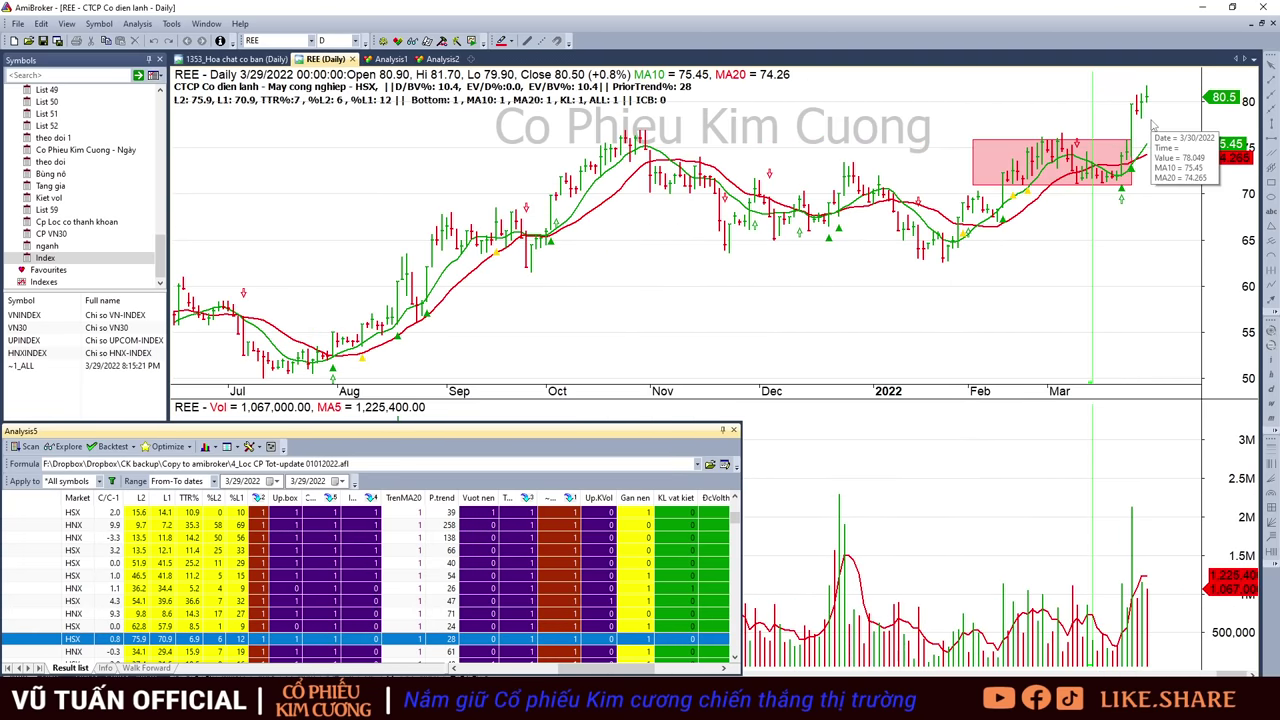
{"action": "key", "text": "Down"}
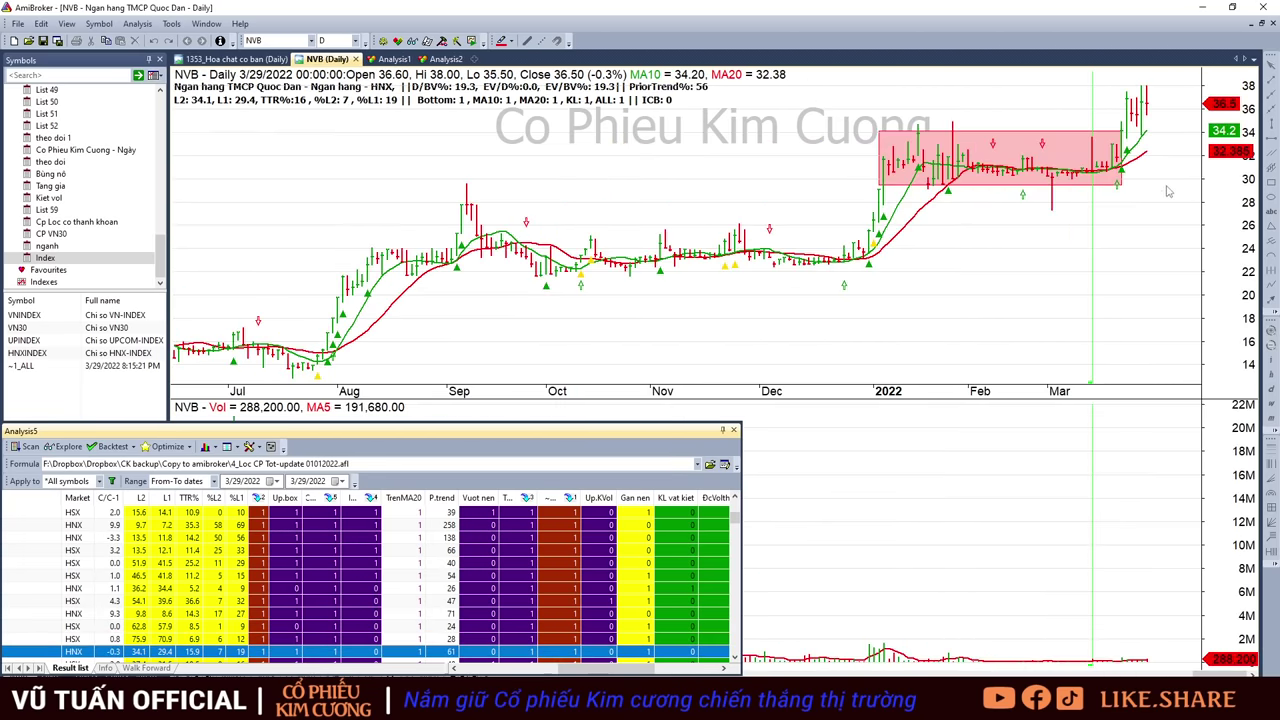
{"action": "key", "text": "Down"}
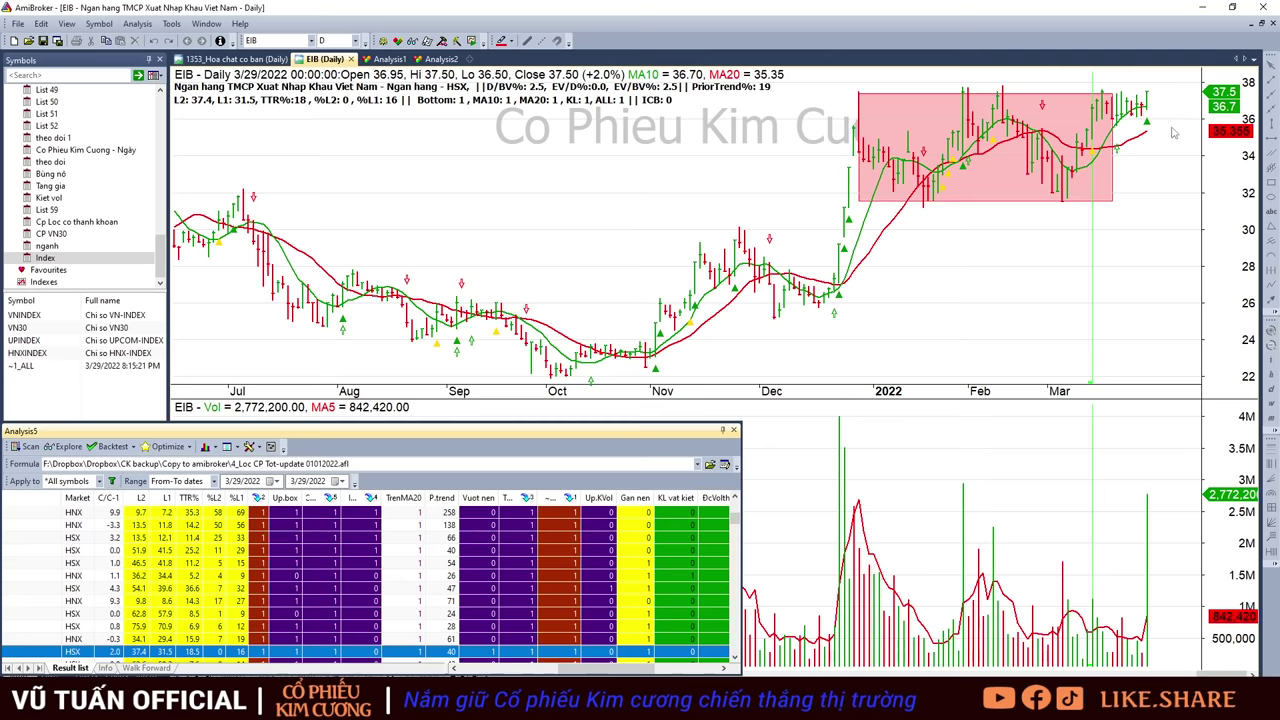
- Open the FMC chart and inspect the 3/28/2022 breakout bar and the latest session
{"action": "key", "text": "Down"}
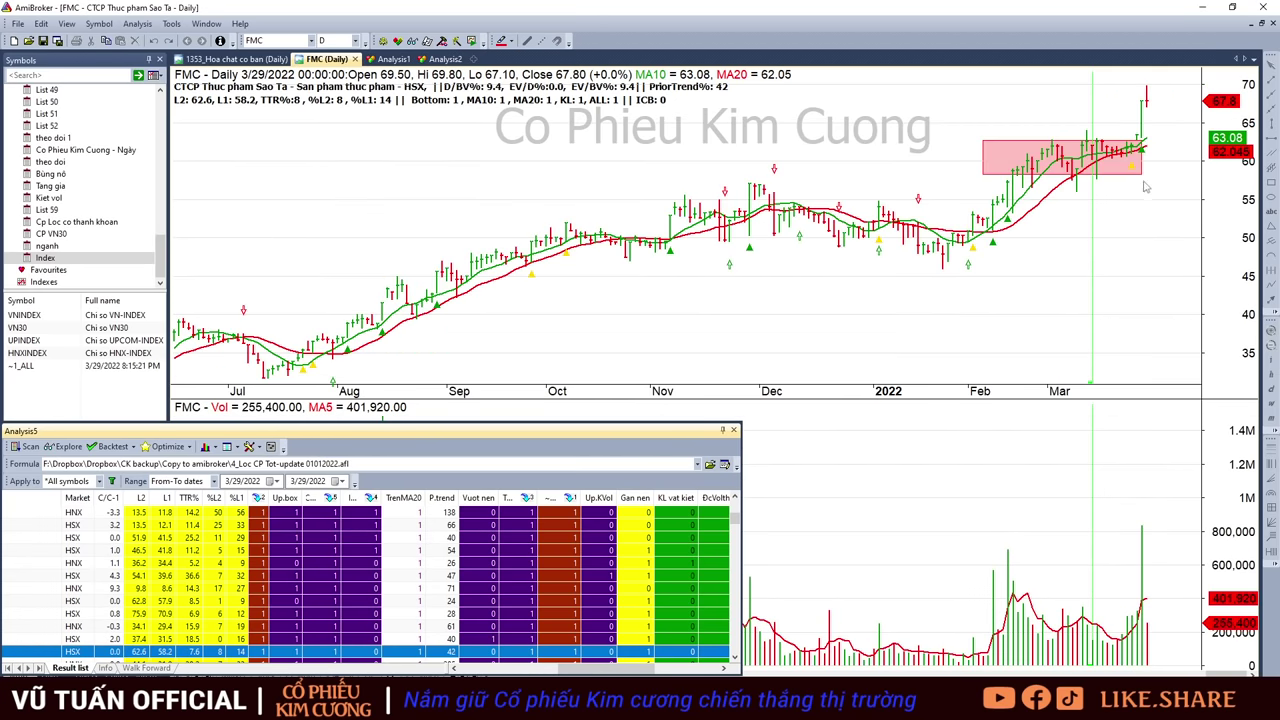
{"action": "left_click", "coordinate": [1142, 125]}
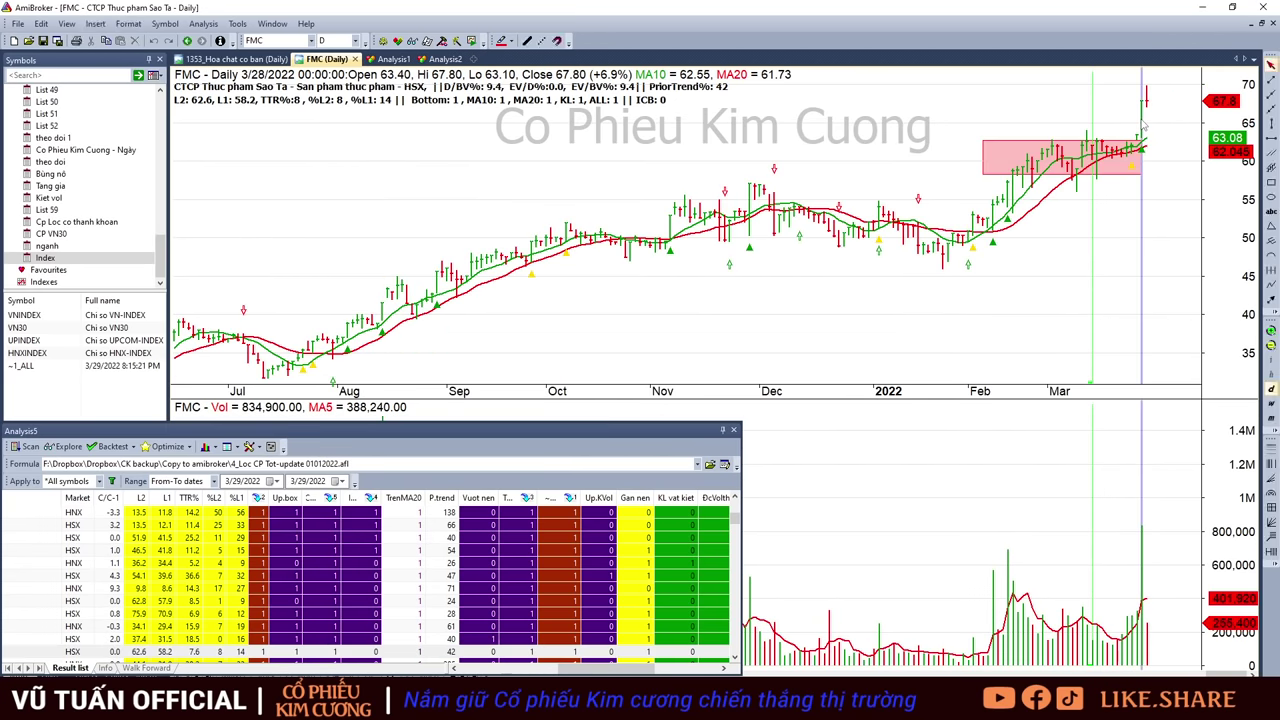
{"action": "left_click", "coordinate": [1162, 108]}
{"action": "scroll", "coordinate": [485, 605], "scroll_direction": "down", "scroll_amount": 2}
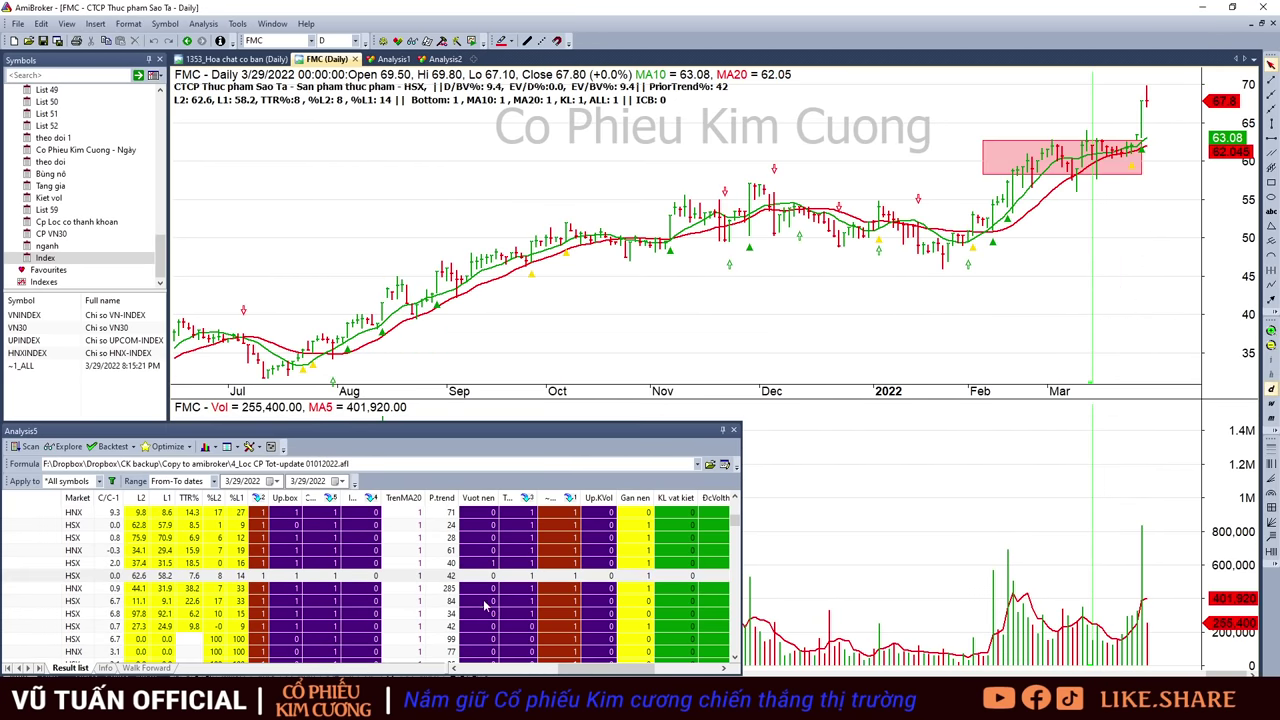
- Step through the analysis results from PBP to the CTR, BCG and CIG charts, examining each stock's base and latest session
{"action": "left_click", "coordinate": [400, 591]}
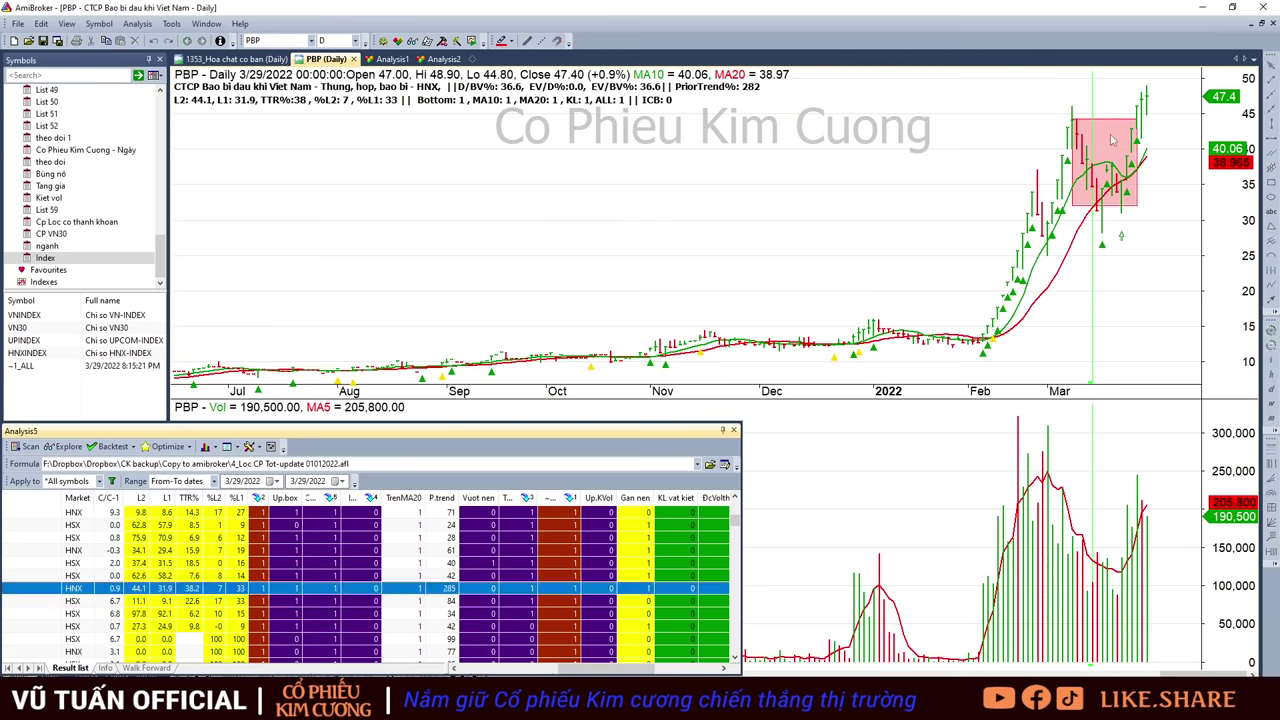
{"action": "key", "text": "Down"}
{"action": "key", "text": "Down"}
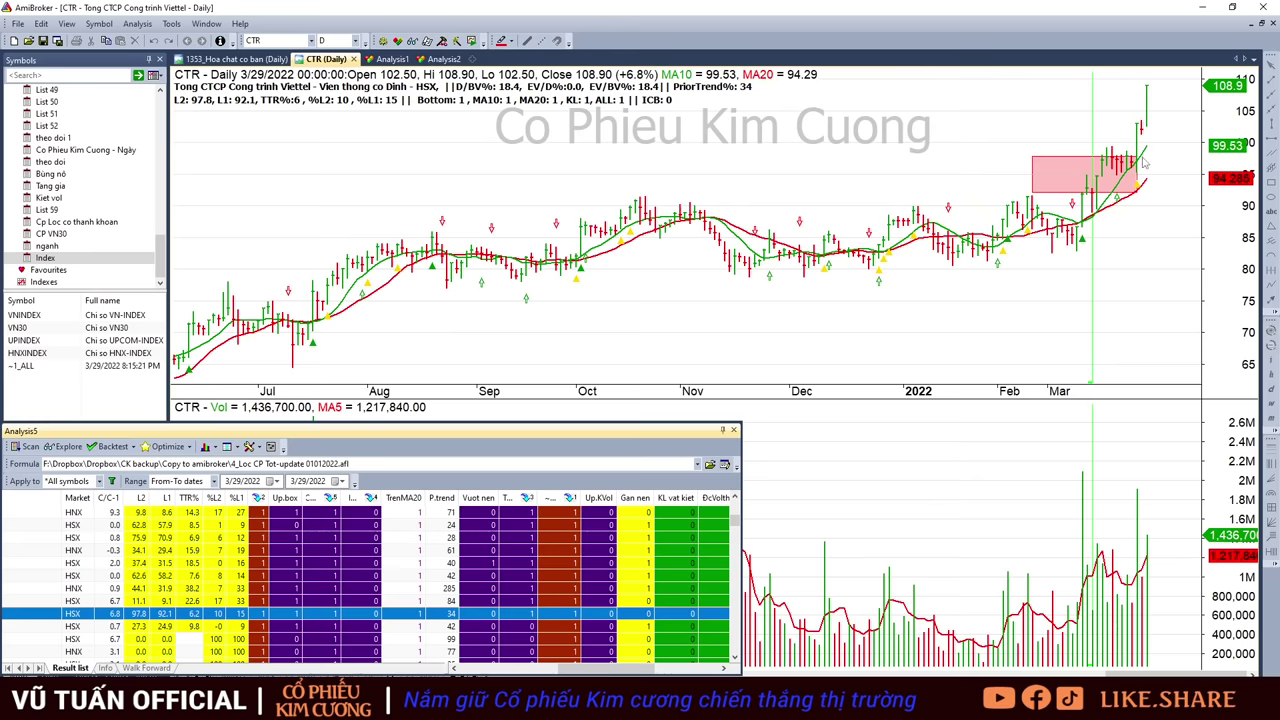
{"action": "key", "text": "Down"}
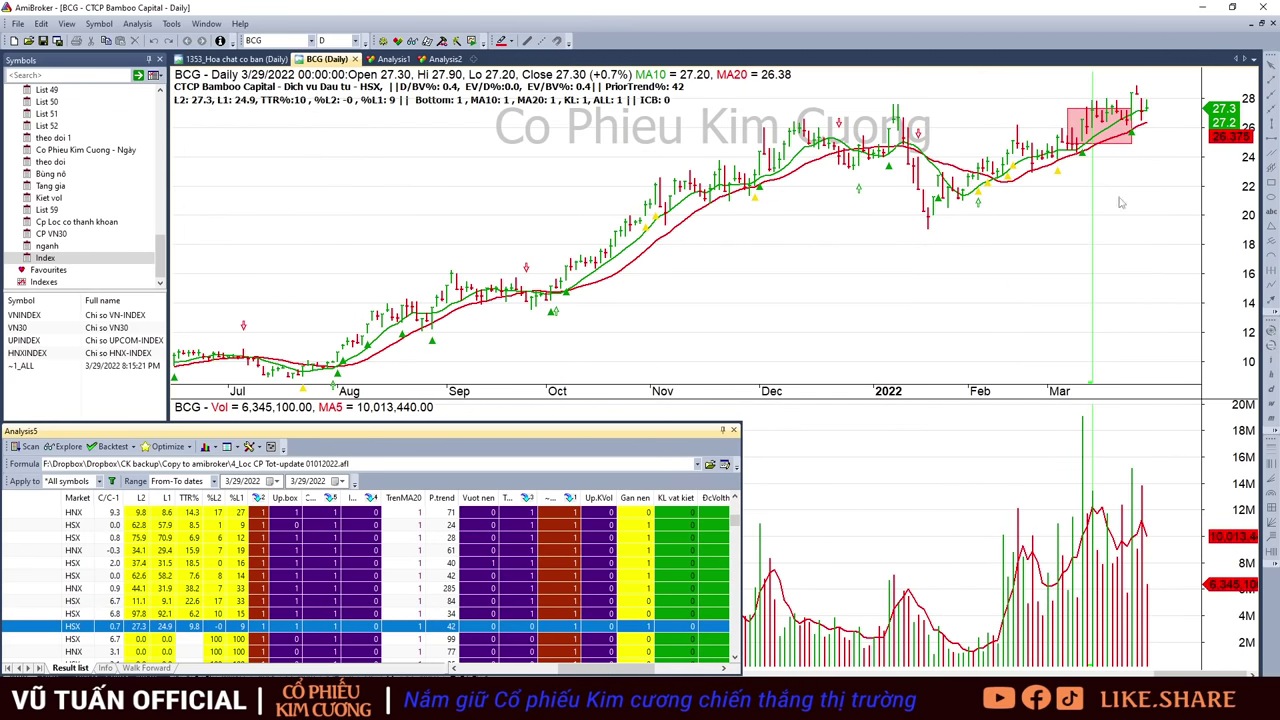
{"action": "key", "text": "Down"}
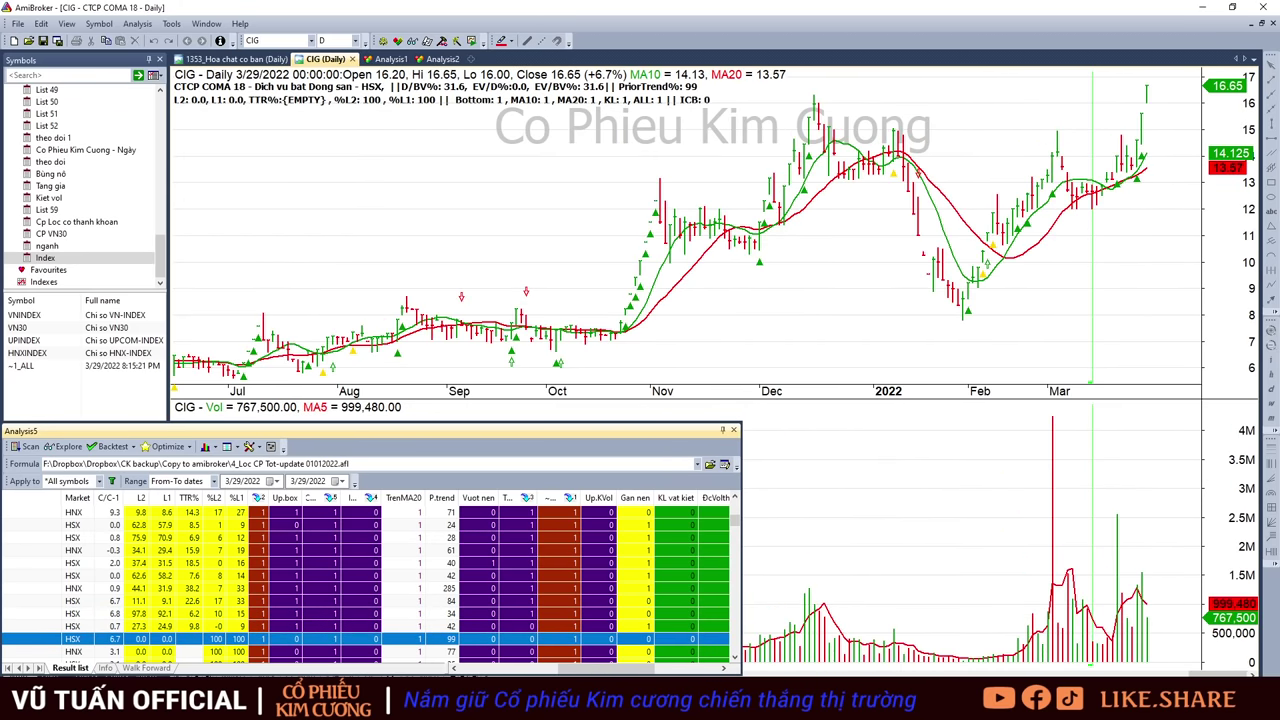
- Switch to the Kim Cương workbook in Excel and highlight the stocks from DXG to PTB across the code and CANSLIM columns
{"action": "key", "text": "alt+Tab"}
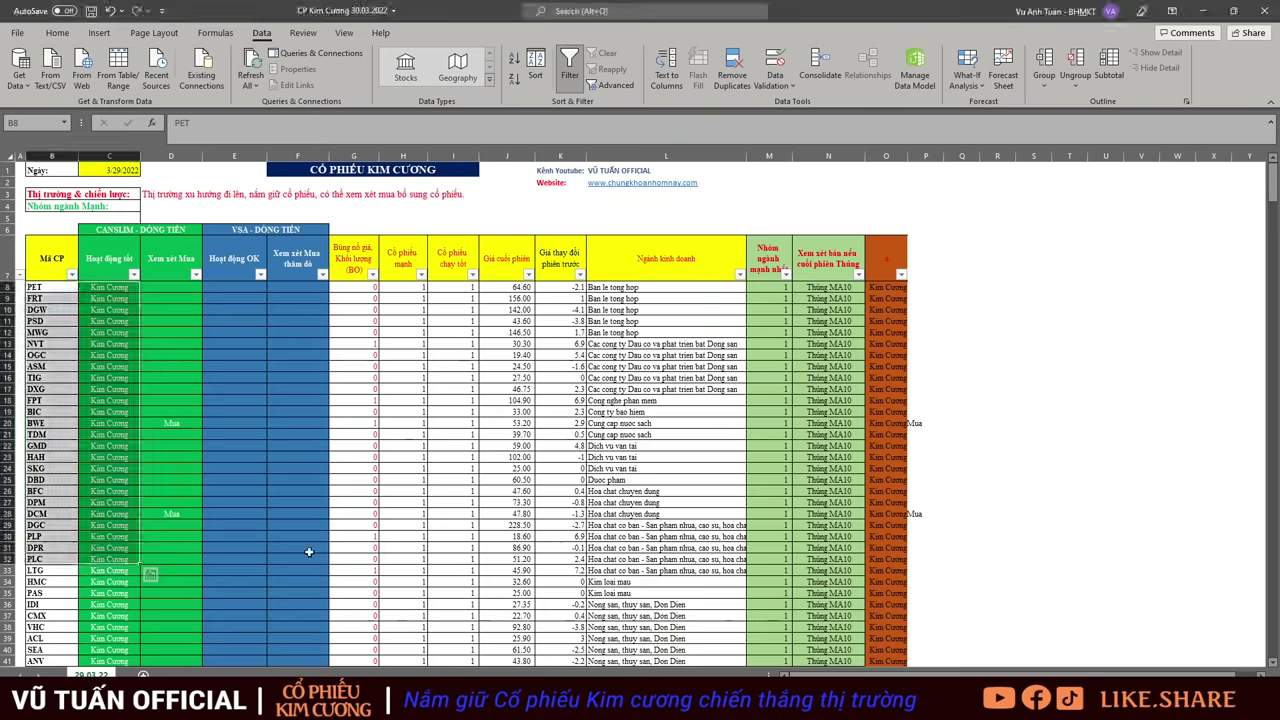
{"action": "left_click", "coordinate": [95, 377]}
{"action": "scroll", "coordinate": [104, 404], "scroll_direction": "down", "scroll_amount": 3}
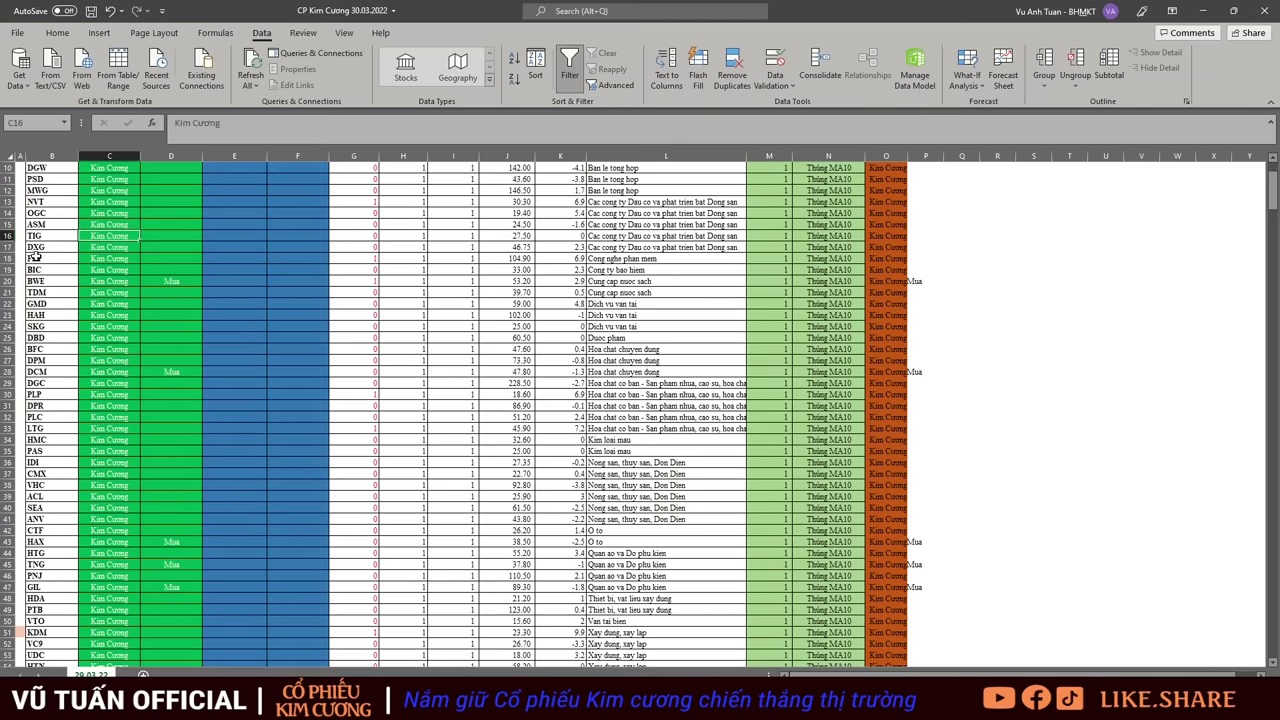
{"action": "left_click_drag", "start_coordinate": [35, 247], "coordinate": [168, 607]}
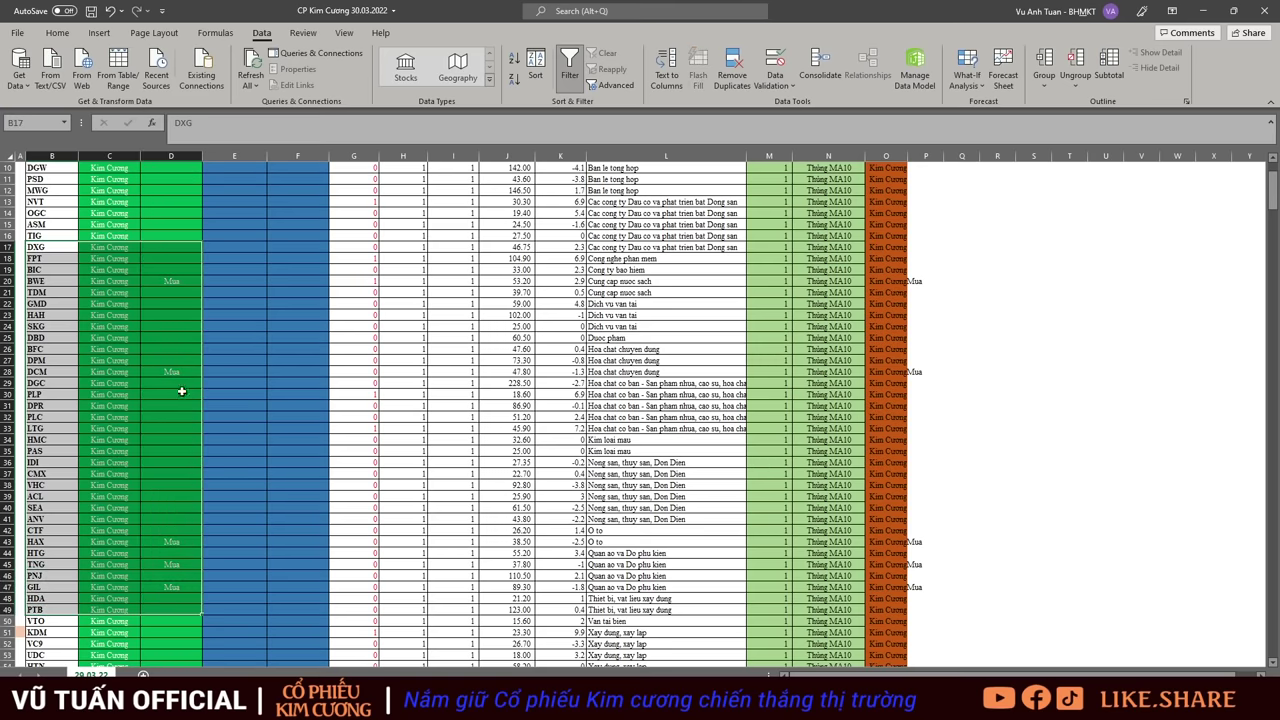
{"action": "scroll", "coordinate": [185, 392], "scroll_direction": "up", "scroll_amount": 3}
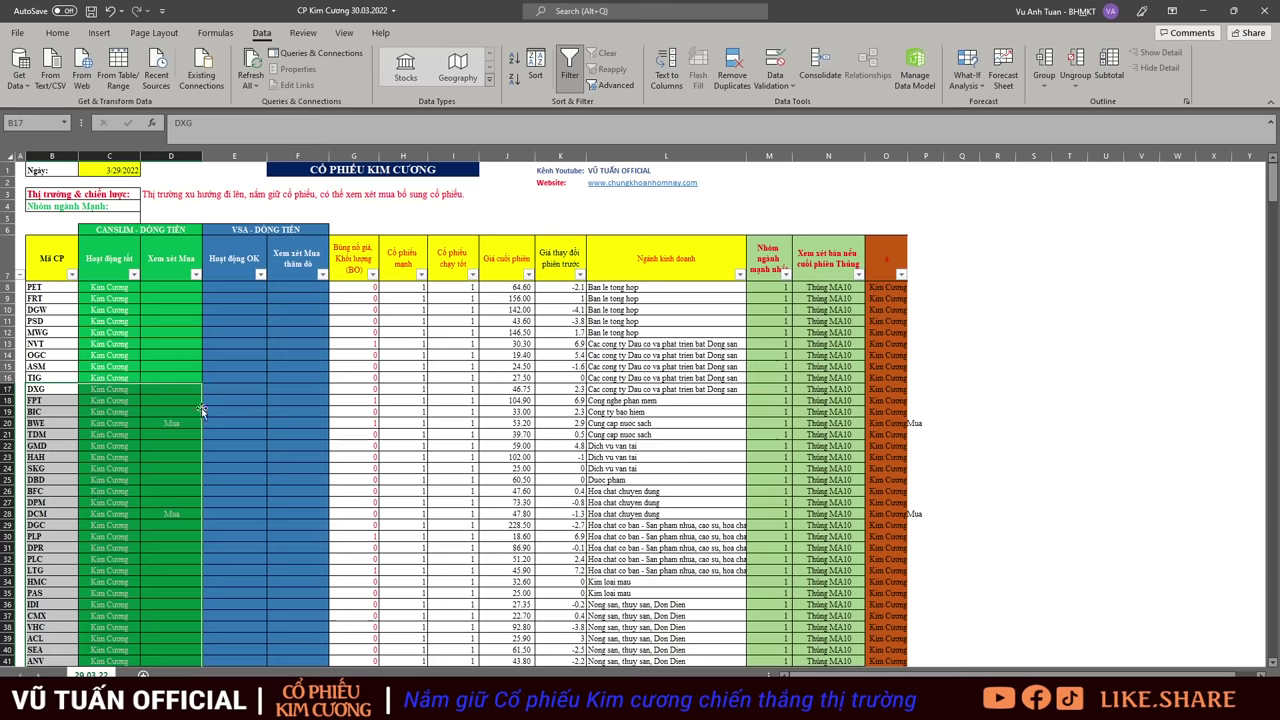
- Highlight the stock table from its header row through VHC across columns B to O, and check the system date and time
{"action": "left_click_drag", "start_coordinate": [43, 264], "coordinate": [888, 627]}
{"action": "scroll", "coordinate": [608, 598], "scroll_direction": "down", "scroll_amount": 6}
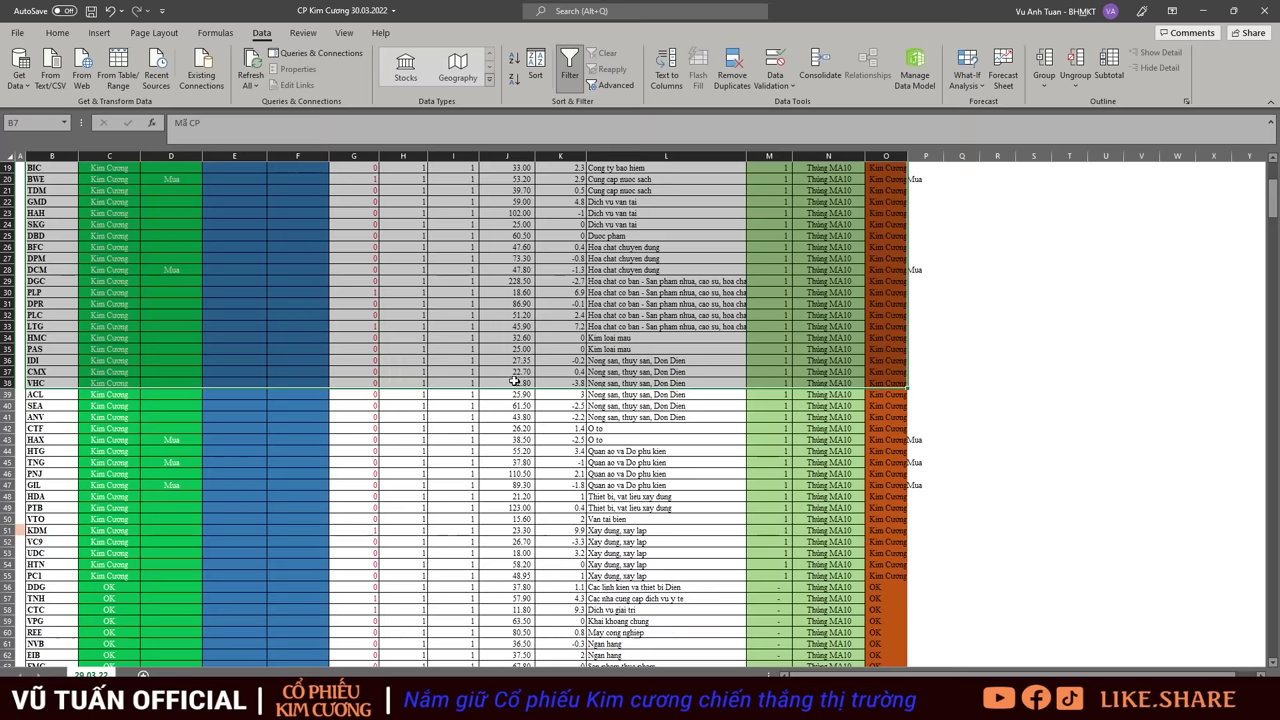
{"action": "left_click", "coordinate": [1235, 708]}
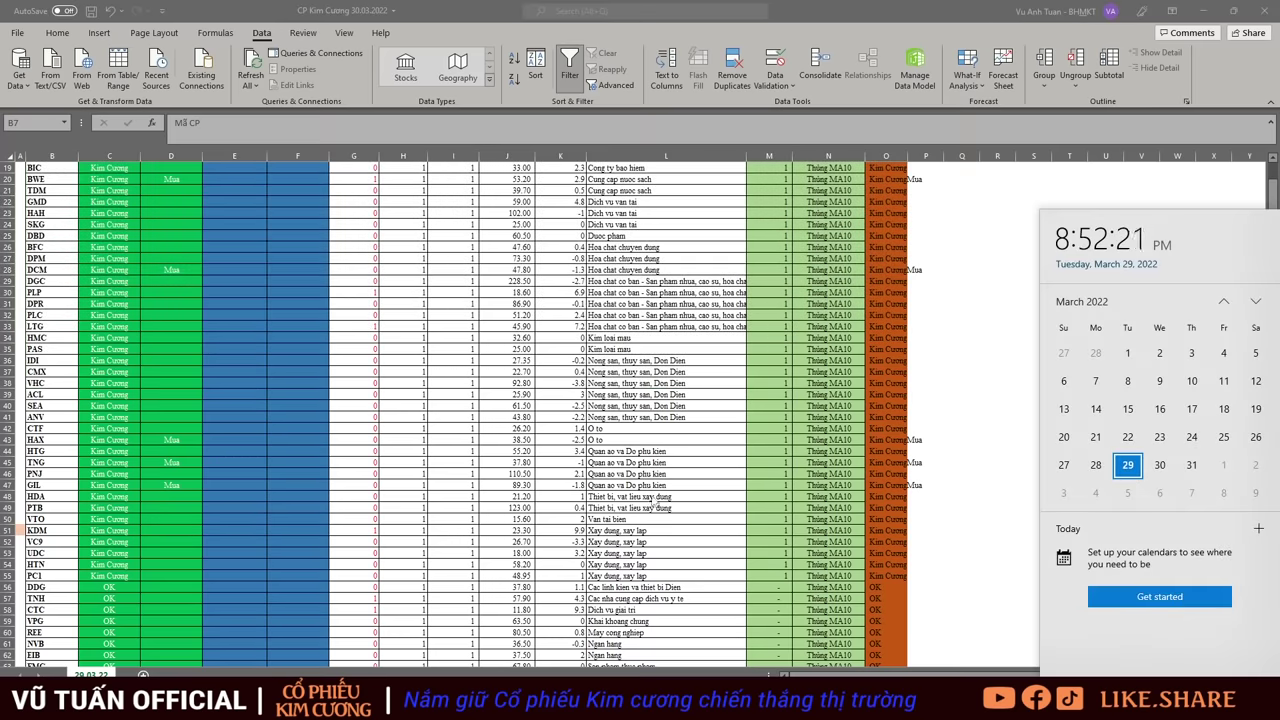
{"action": "left_click", "coordinate": [653, 395]}
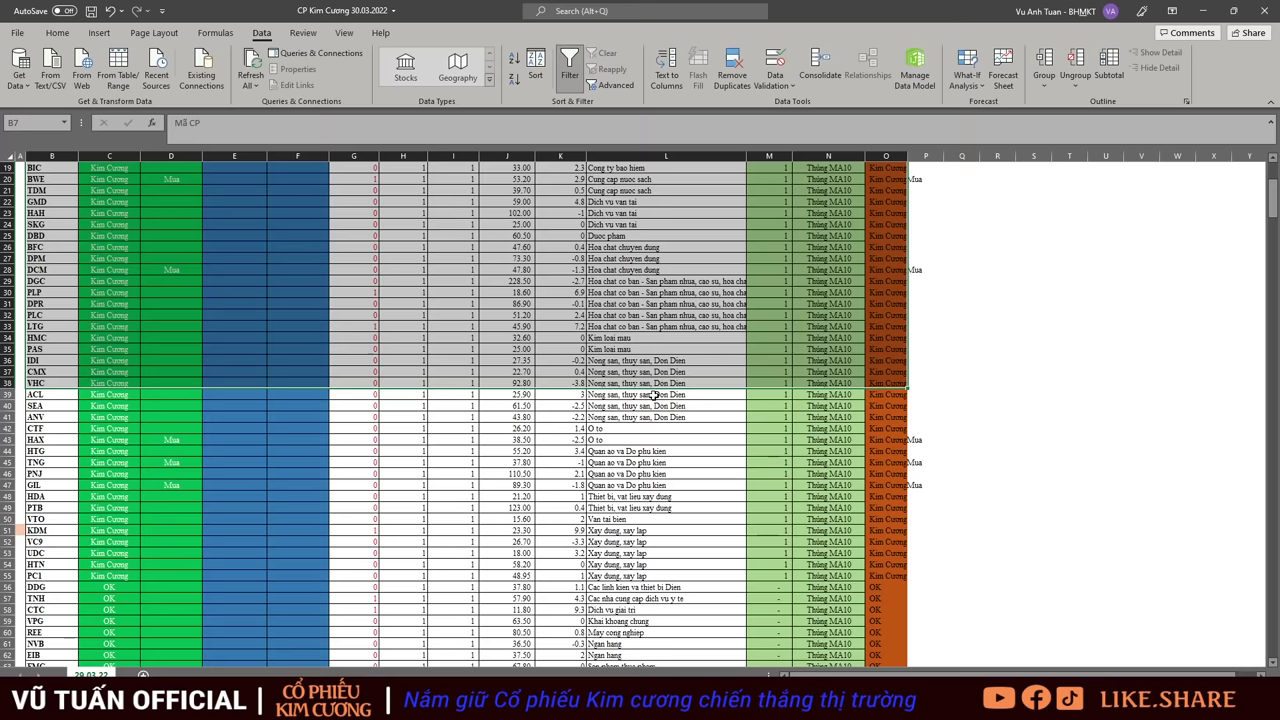
- Highlight the stocks from PET to ACL across the code and CANSLIM columns, and switch away from the workbook
{"action": "scroll", "coordinate": [800, 420], "scroll_direction": "up", "scroll_amount": 6}
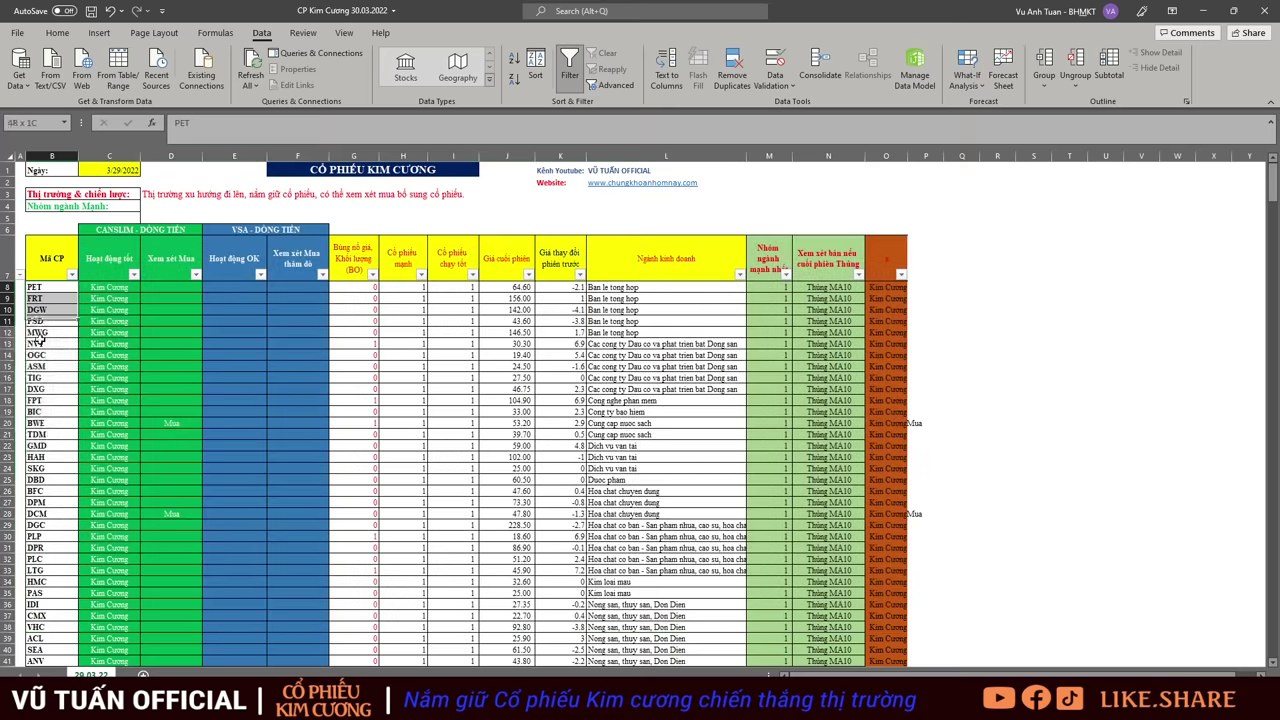
{"action": "left_click_drag", "start_coordinate": [36, 288], "coordinate": [202, 642]}
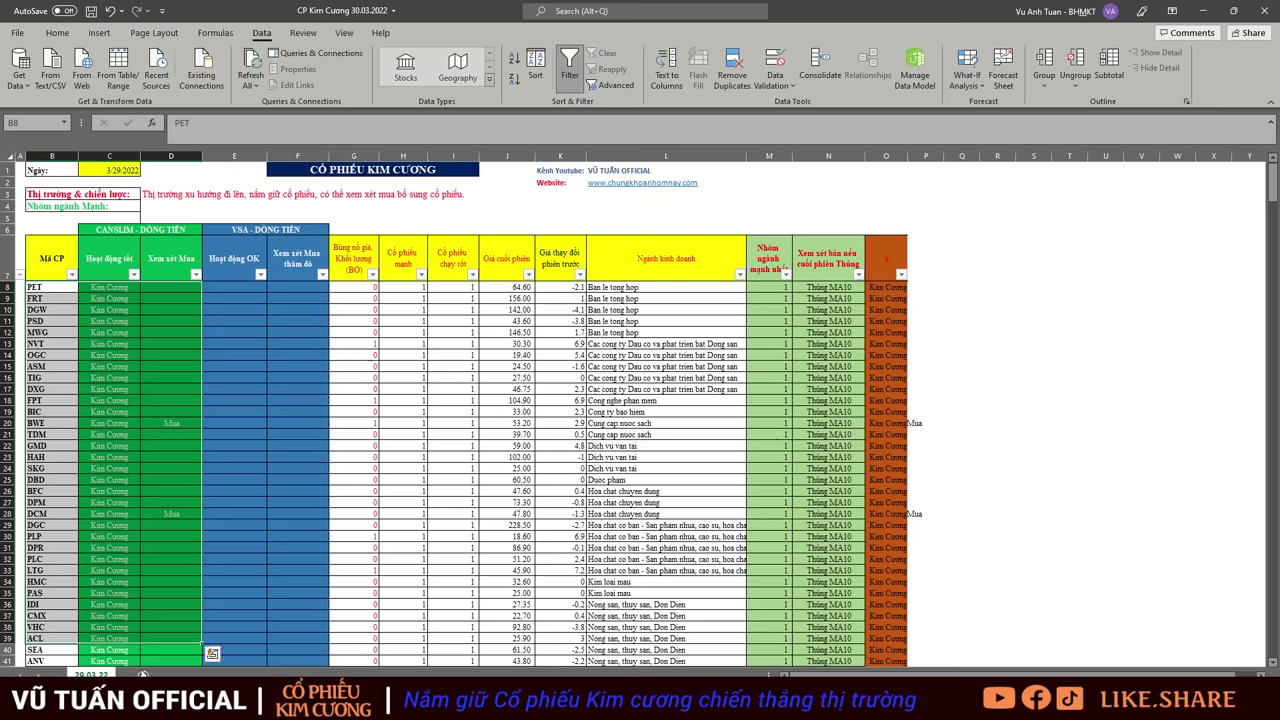
{"action": "key", "text": "alt+Tab"}
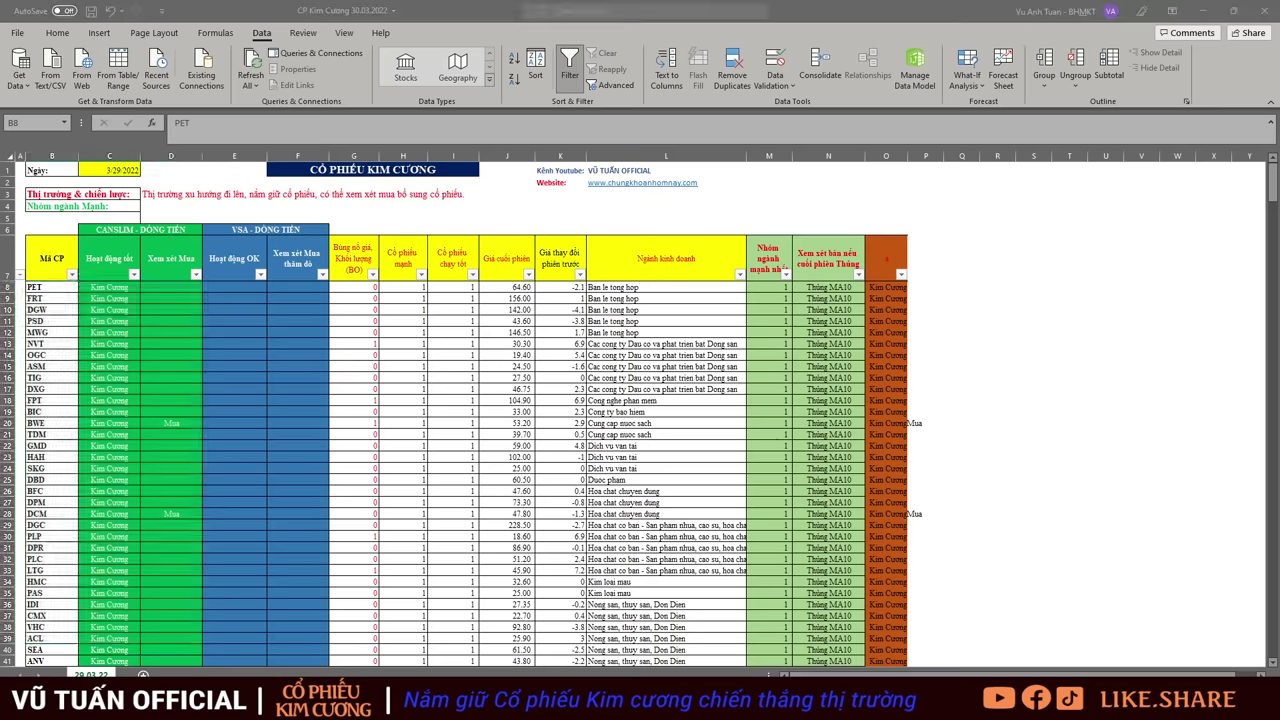